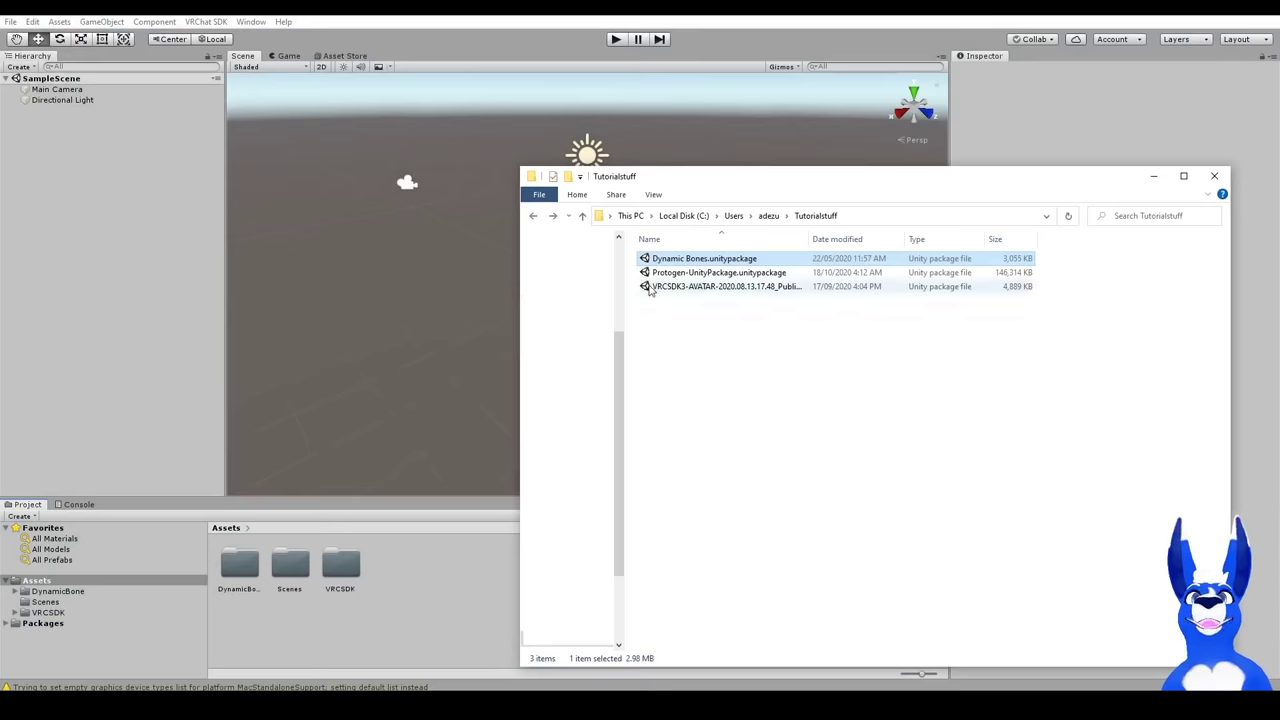
# Import Protogen-UnityPackage.unitypackage into the project's Assets folder and open its Protogen scene.
pyautogui.moveTo(646, 274); pyautogui.dragTo(429, 575)
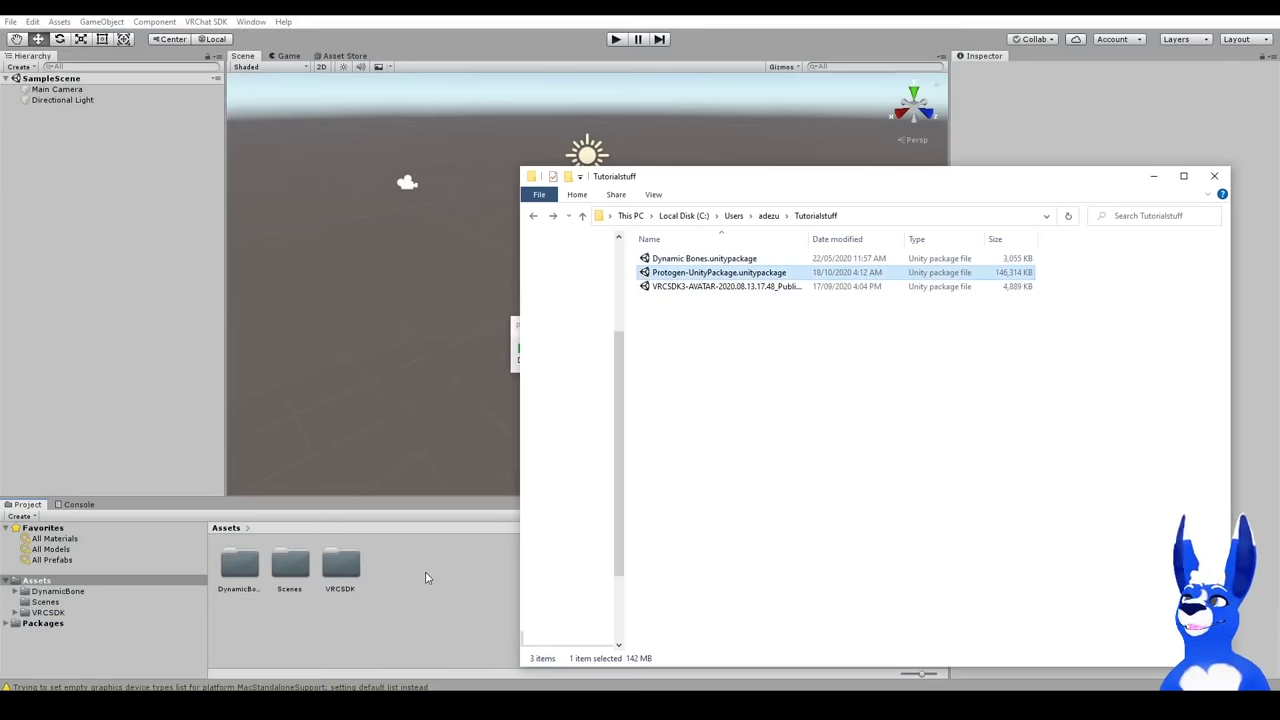
pyautogui.click(399, 604)
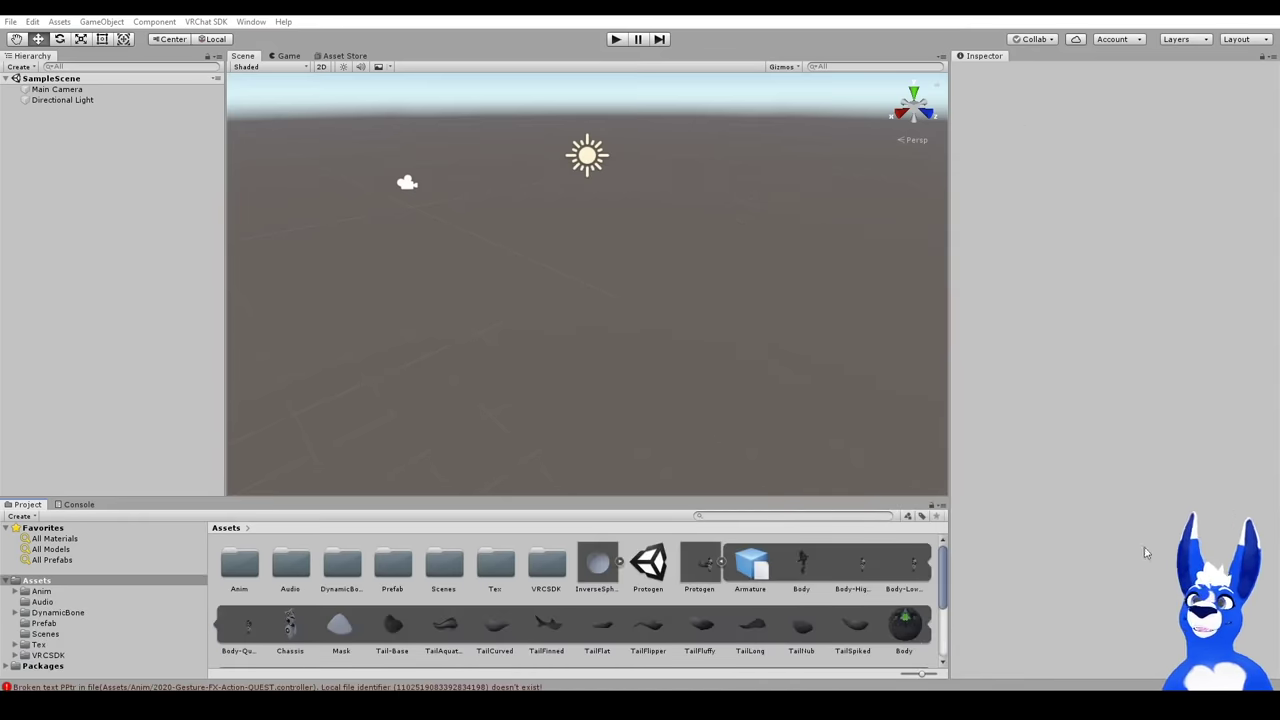
pyautogui.scroll(-2, 444, 610)
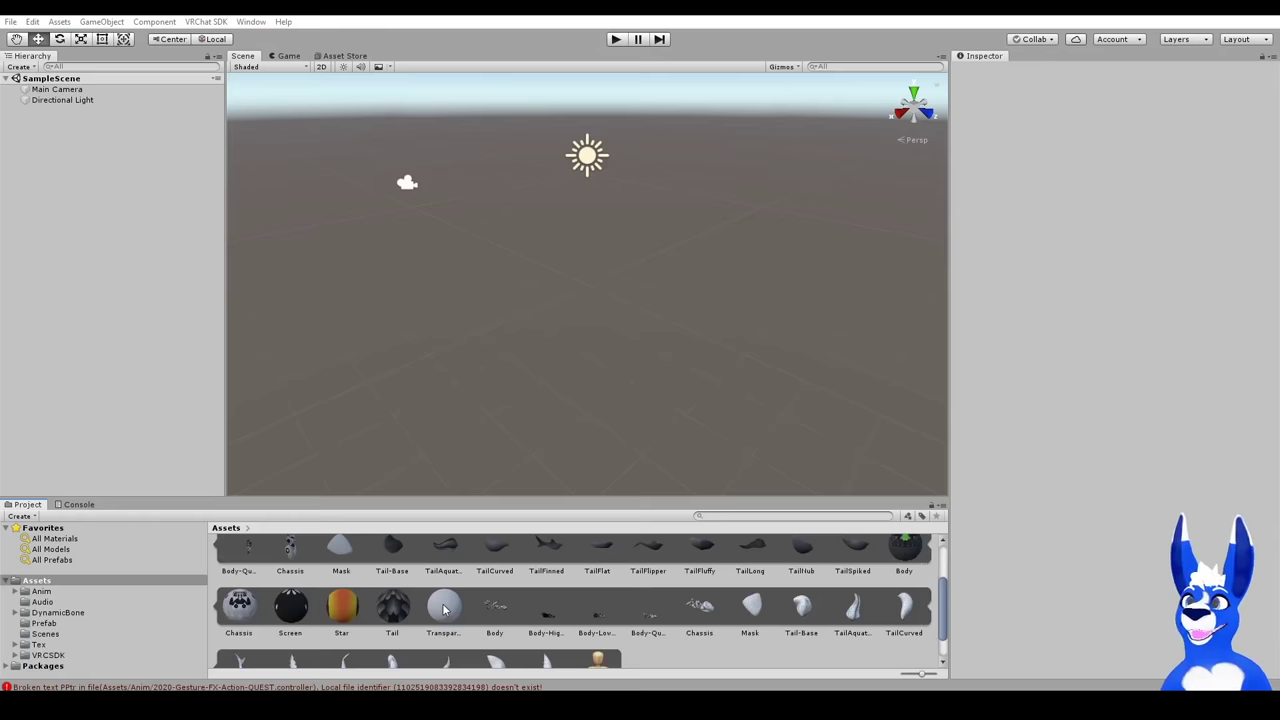
pyautogui.scroll(-1, 445, 609)
pyautogui.scroll(3, 445, 606)
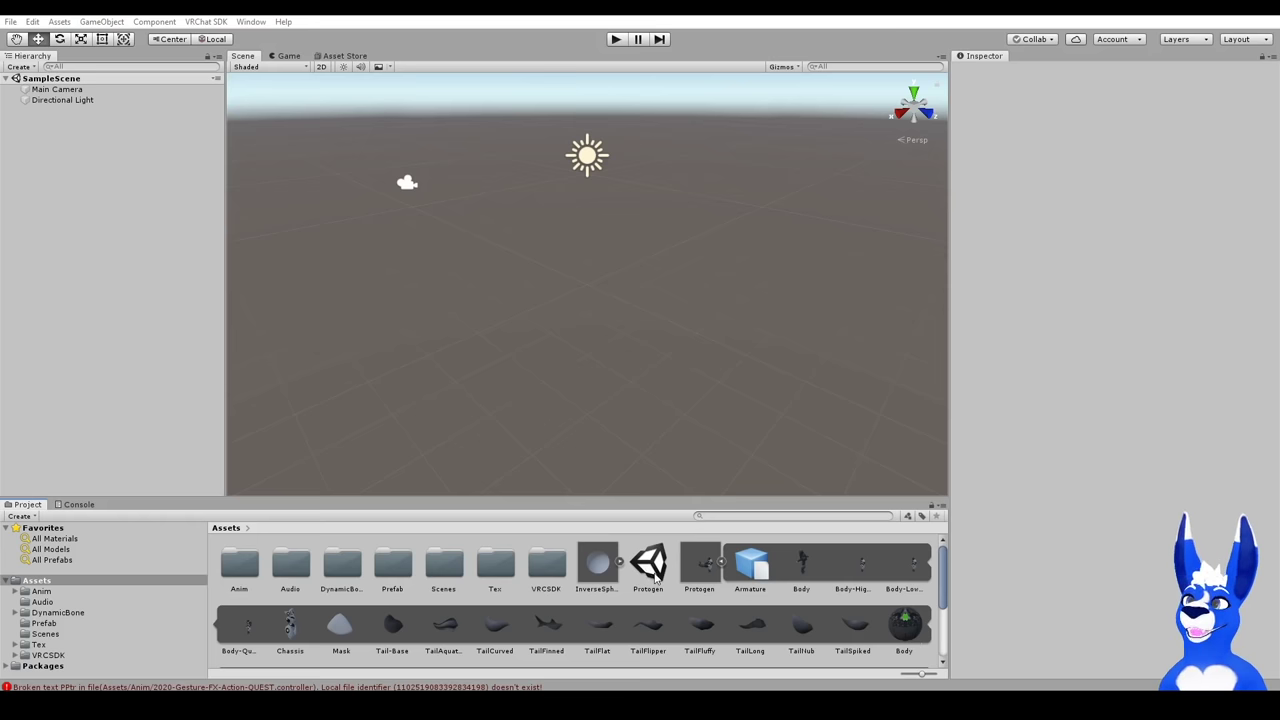
pyautogui.click(656, 578)
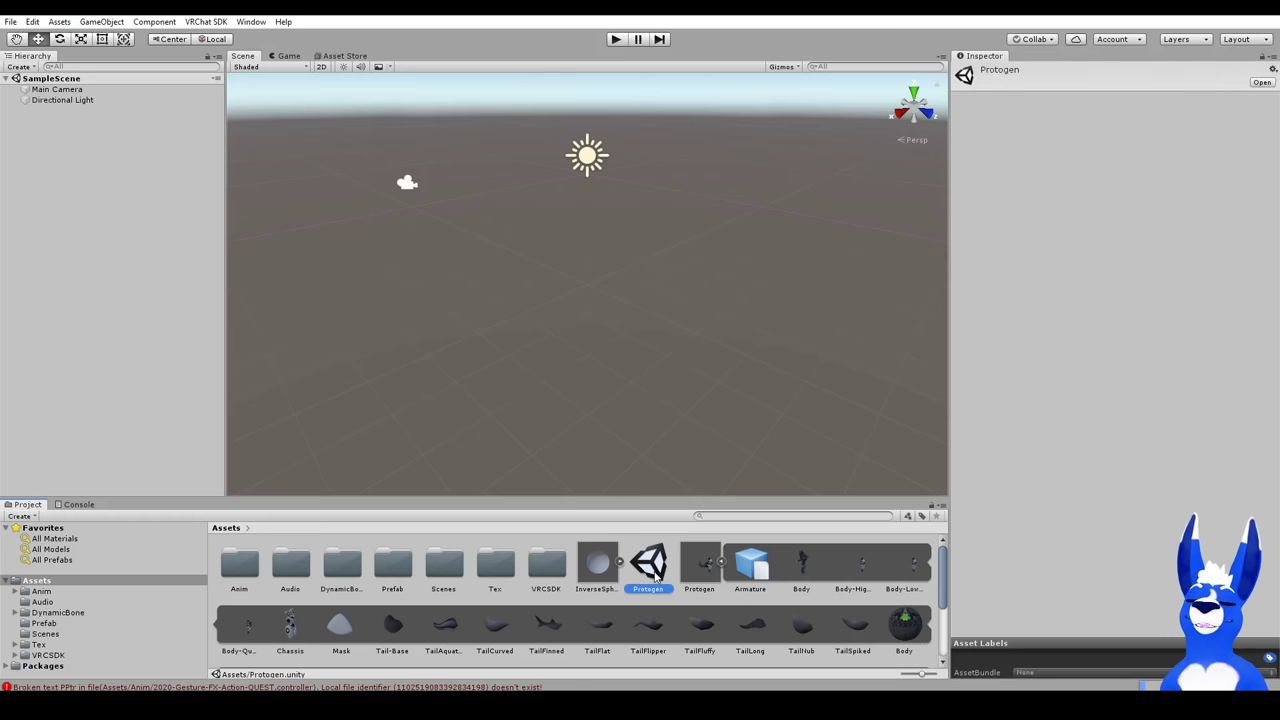
pyautogui.doubleClick(656, 578)
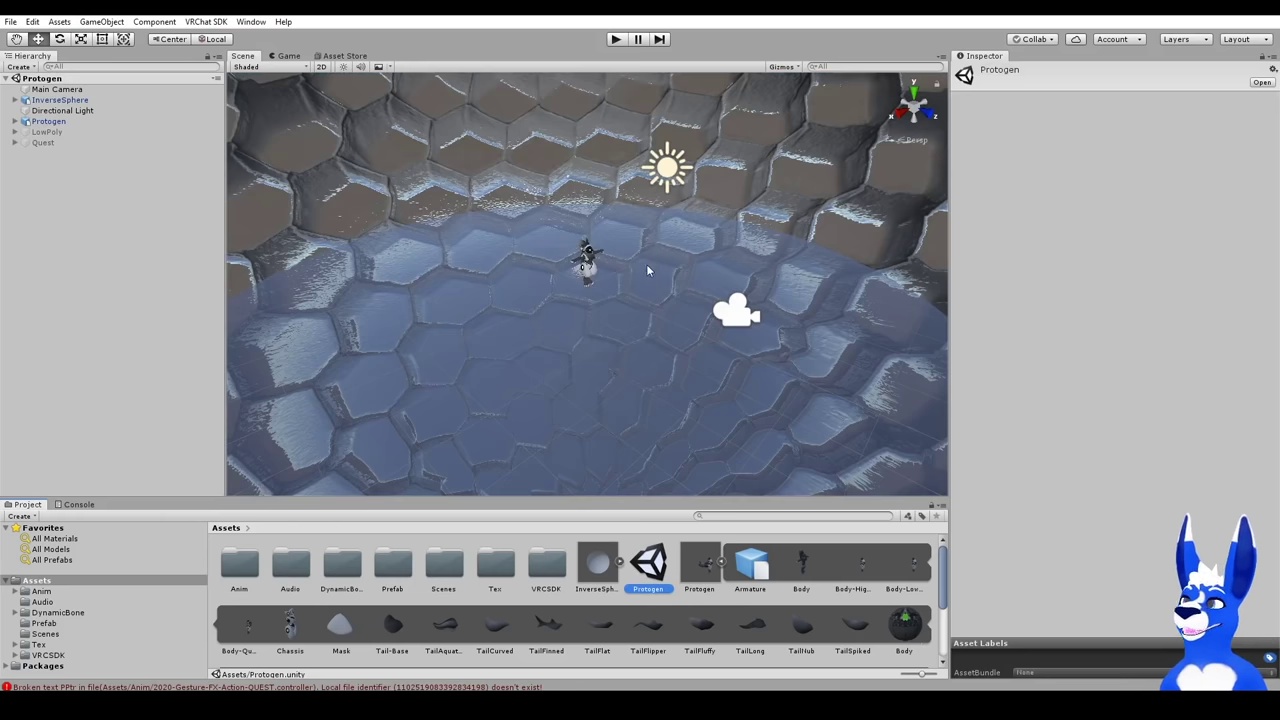
# Examine the Protogen avatar in the scene up close, from the front and at an angle.
pyautogui.scroll(20, 620, 220)
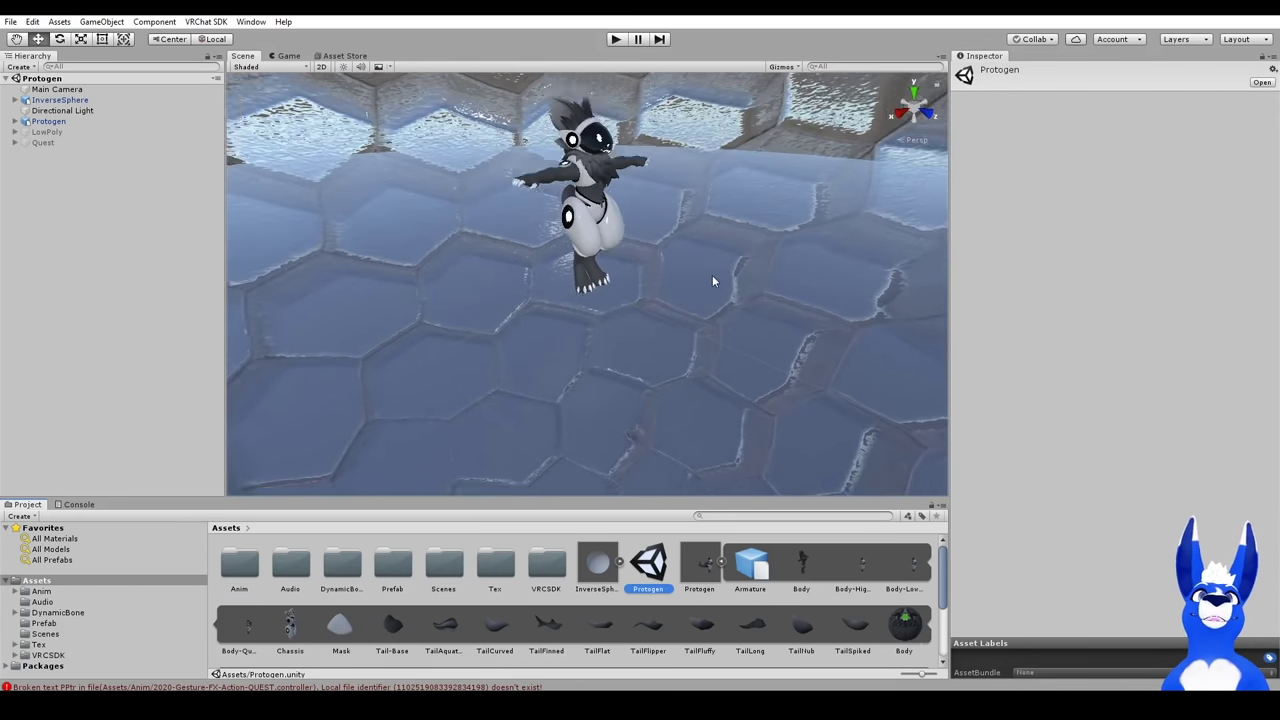
pyautogui.keyDown('alt'); pyautogui.moveTo(712, 280); pyautogui.dragTo(524, 137); pyautogui.keyUp('alt')
pyautogui.moveTo(524, 137); pyautogui.dragTo(534, 228, button='middle')
pyautogui.scroll(8, 534, 228)
pyautogui.keyDown('alt'); pyautogui.moveTo(534, 228); pyautogui.dragTo(769, 271); pyautogui.keyUp('alt')
pyautogui.scroll(-4, 769, 271)
pyautogui.keyDown('alt'); pyautogui.moveTo(800, 397); pyautogui.dragTo(691, 349); pyautogui.keyUp('alt')
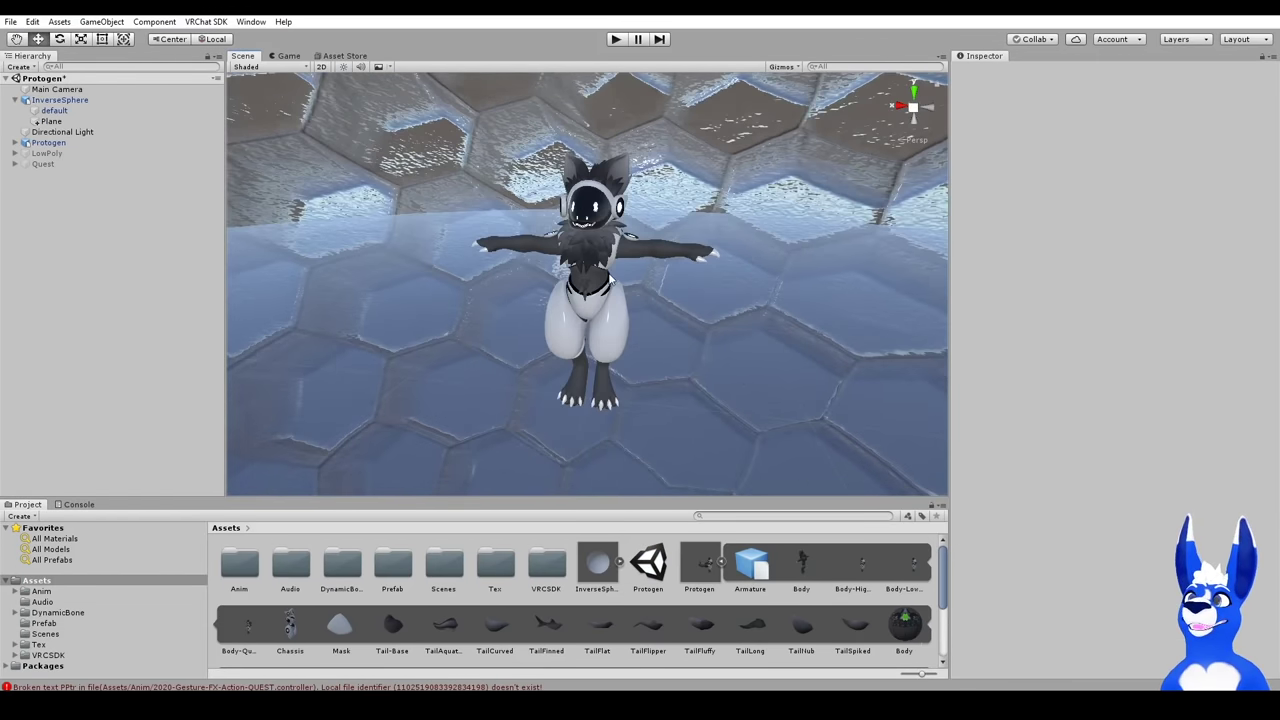
pyautogui.scroll(6, 586, 280)
pyautogui.scroll(-8, 586, 280)
pyautogui.scroll(2, 586, 281)
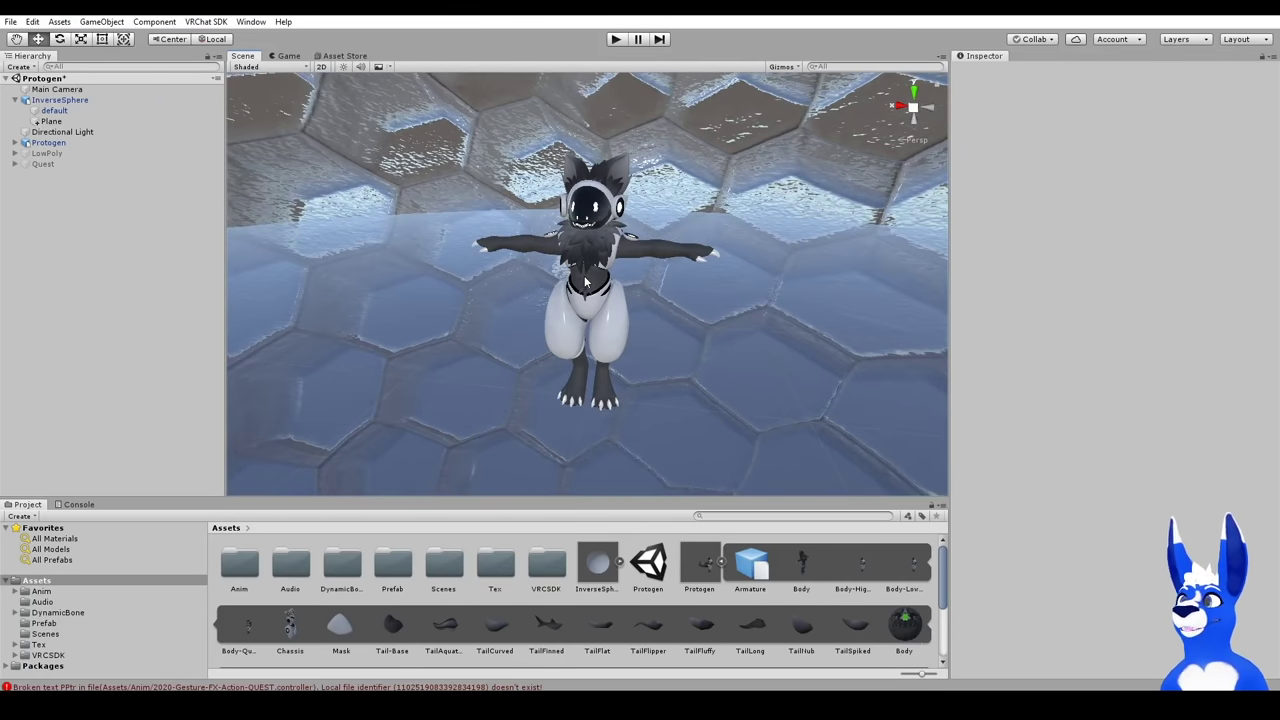
pyautogui.moveTo(709, 298); pyautogui.dragTo(758, 341, button='middle')
pyautogui.keyDown('alt'); pyautogui.moveTo(757, 340); pyautogui.dragTo(824, 322); pyautogui.keyUp('alt')
pyautogui.moveTo(824, 322); pyautogui.dragTo(974, 391, button='right')
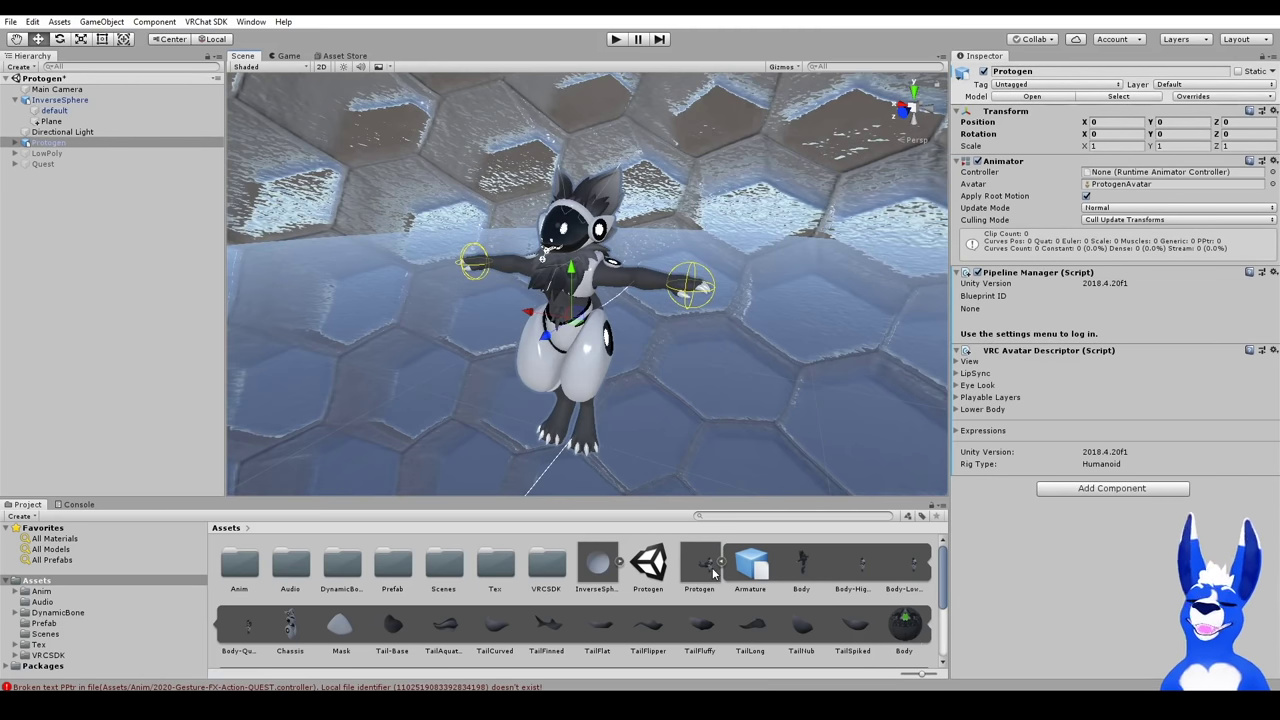
# Try placing a second Protogen model in the scene beside the existing avatar to compare them up close.
pyautogui.moveTo(699, 573); pyautogui.dragTo(427, 423)
pyautogui.click(297, 306)
pyautogui.scroll(5, 333, 335)
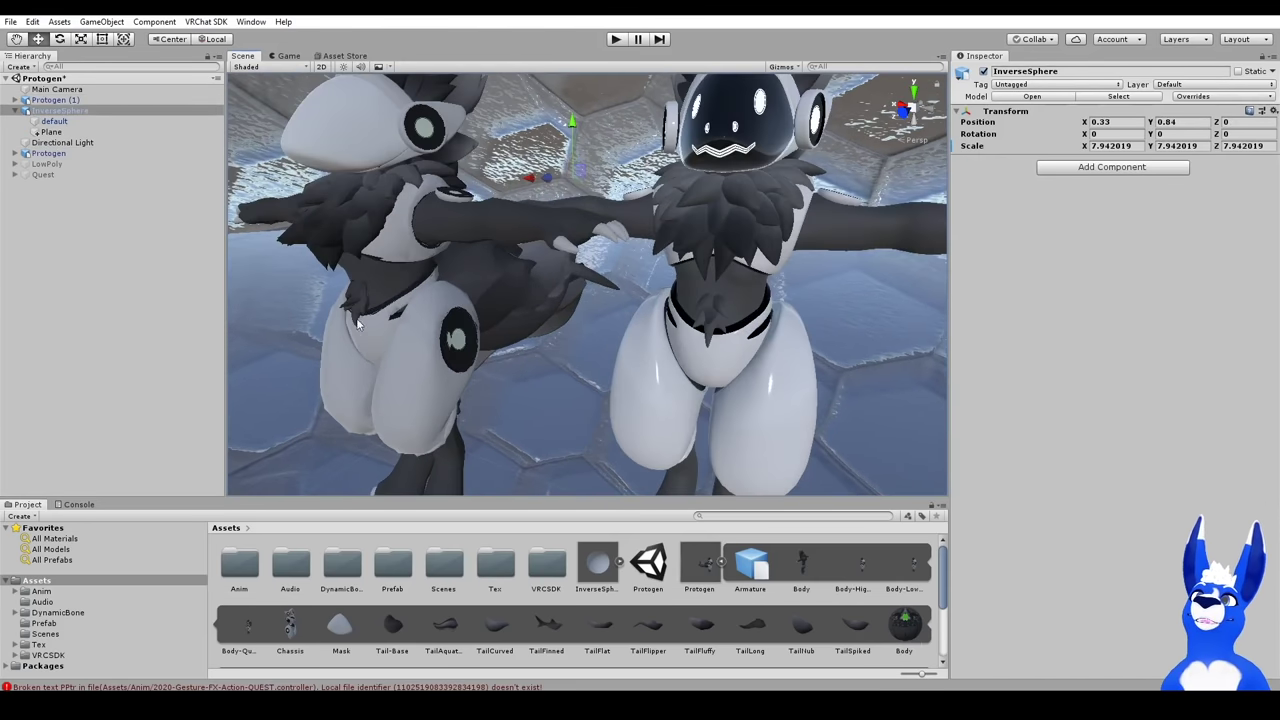
pyautogui.moveTo(303, 301)
pyautogui.keyDown('alt'); pyautogui.mouseDown()
pyautogui.moveTo(355, 323)
pyautogui.moveTo(314, 334)
pyautogui.moveTo(289, 317)
pyautogui.mouseUp(); pyautogui.keyUp('alt')
pyautogui.scroll(3, 289, 317)
pyautogui.moveTo(289, 317); pyautogui.dragTo(402, 375, button='middle')
pyautogui.scroll(-4, 376, 225)
pyautogui.keyDown('alt'); pyautogui.moveTo(461, 306); pyautogui.dragTo(592, 221); pyautogui.keyUp('alt')
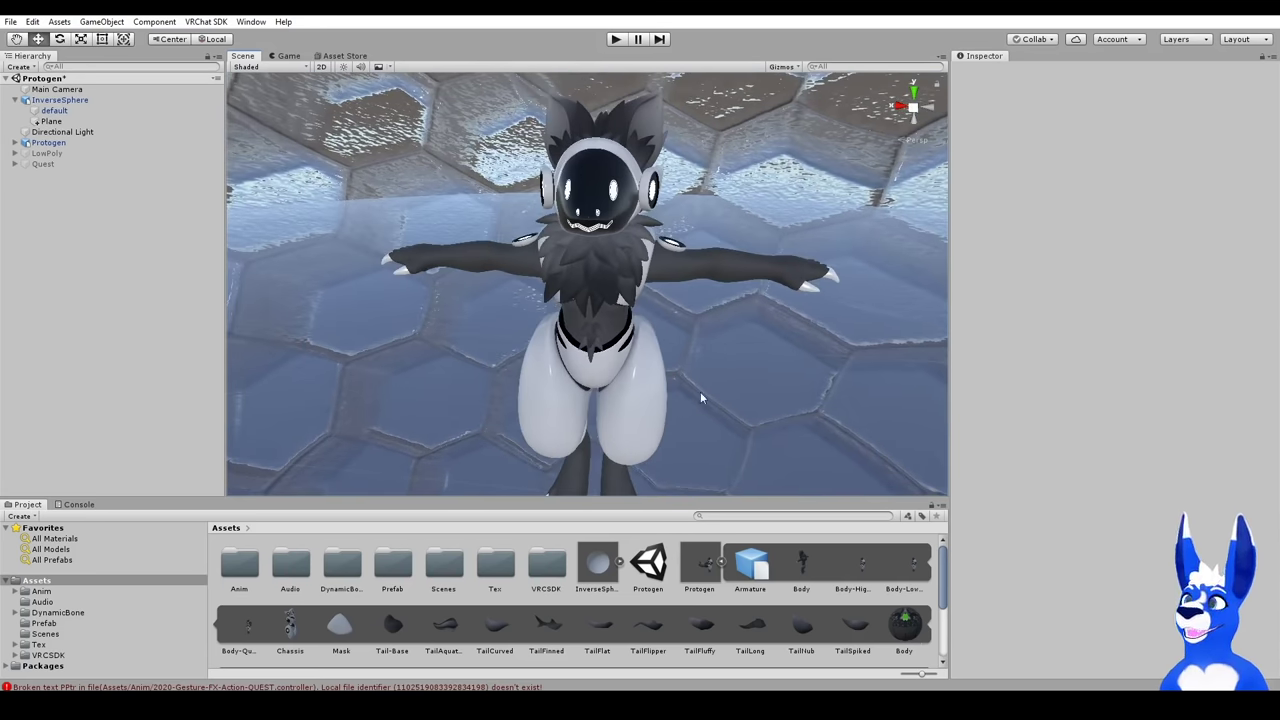
# Locate the ProtogenBodyRoughness texture from the project's Tex folder in File Explorer.
pyautogui.click(37, 644)
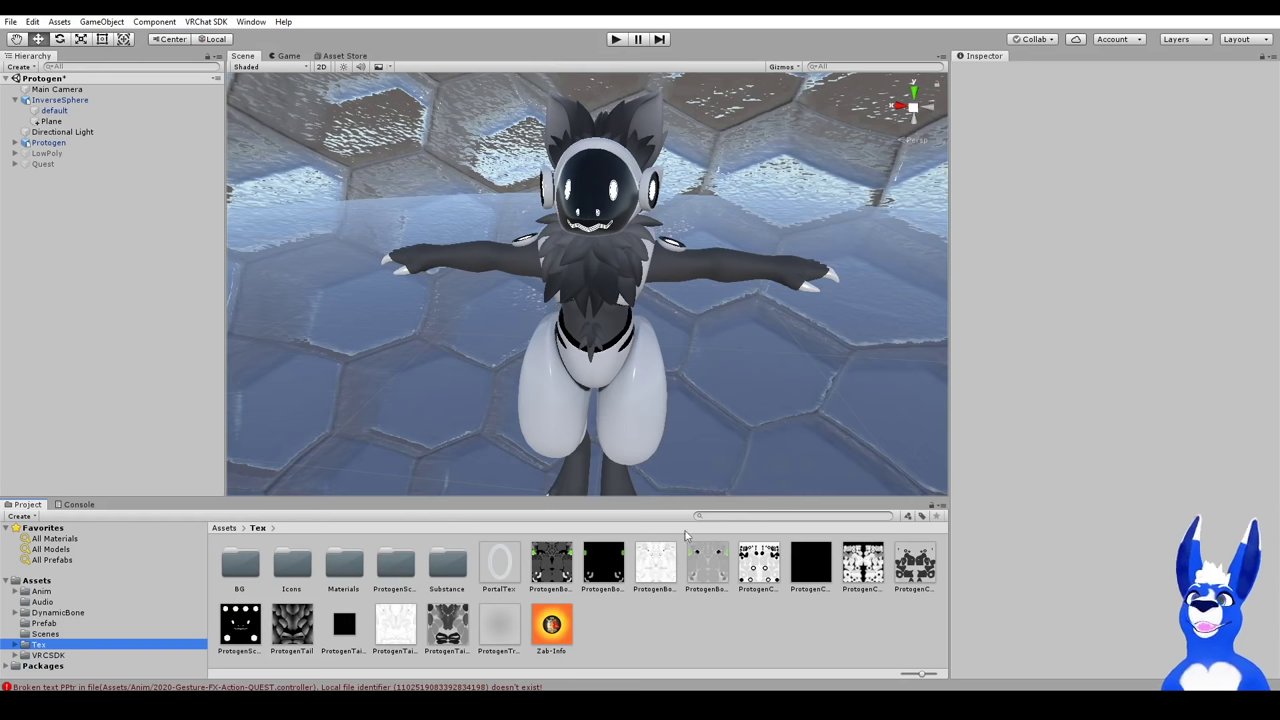
pyautogui.click(707, 565)
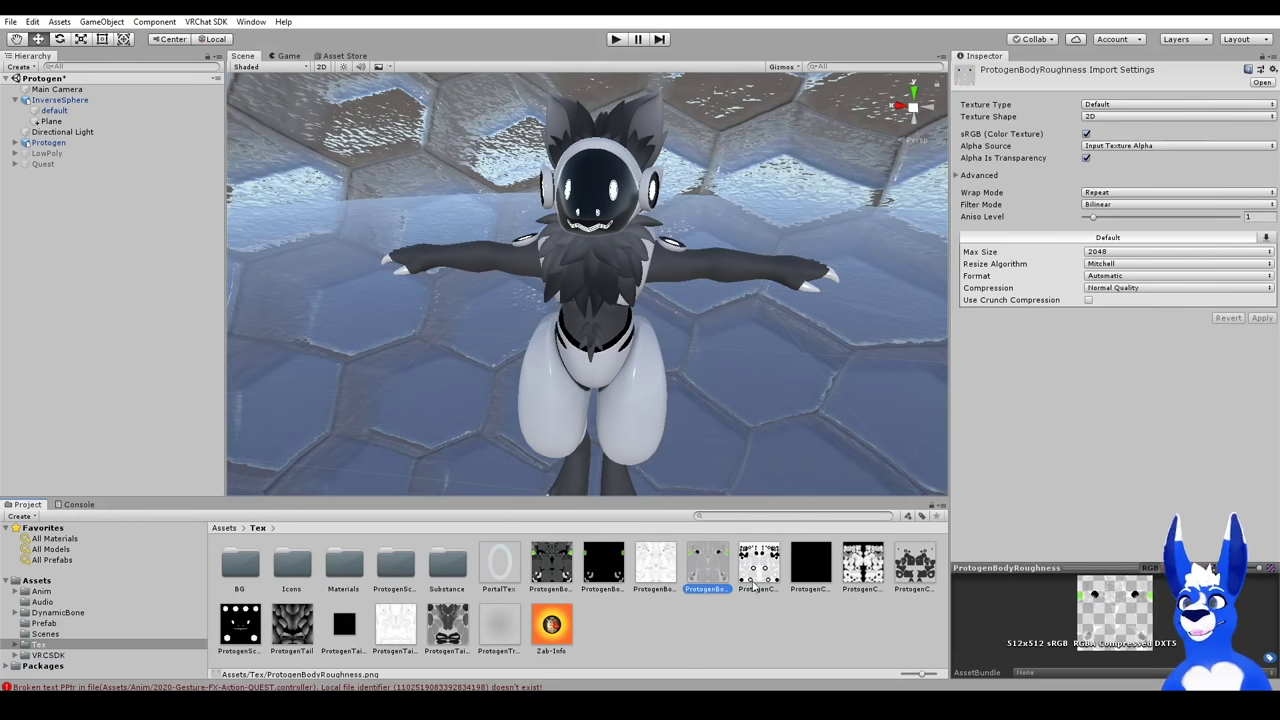
pyautogui.rightClick(700, 565)
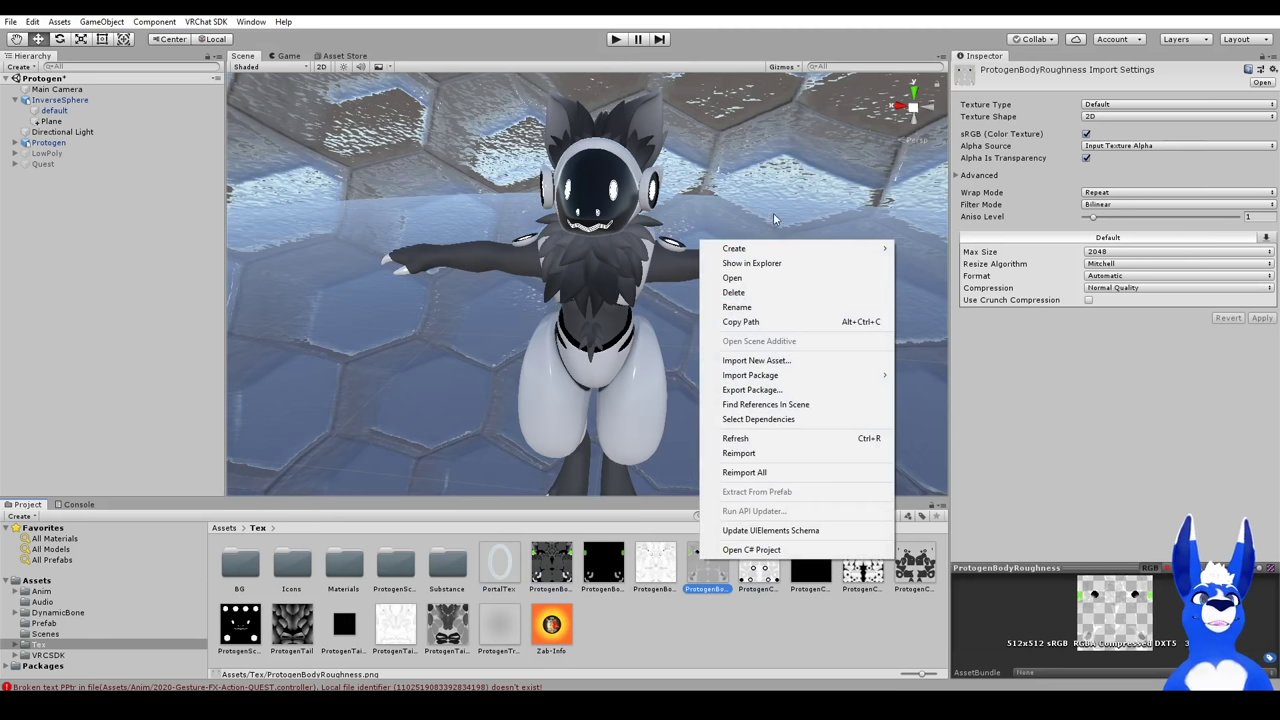
pyautogui.click(770, 263)
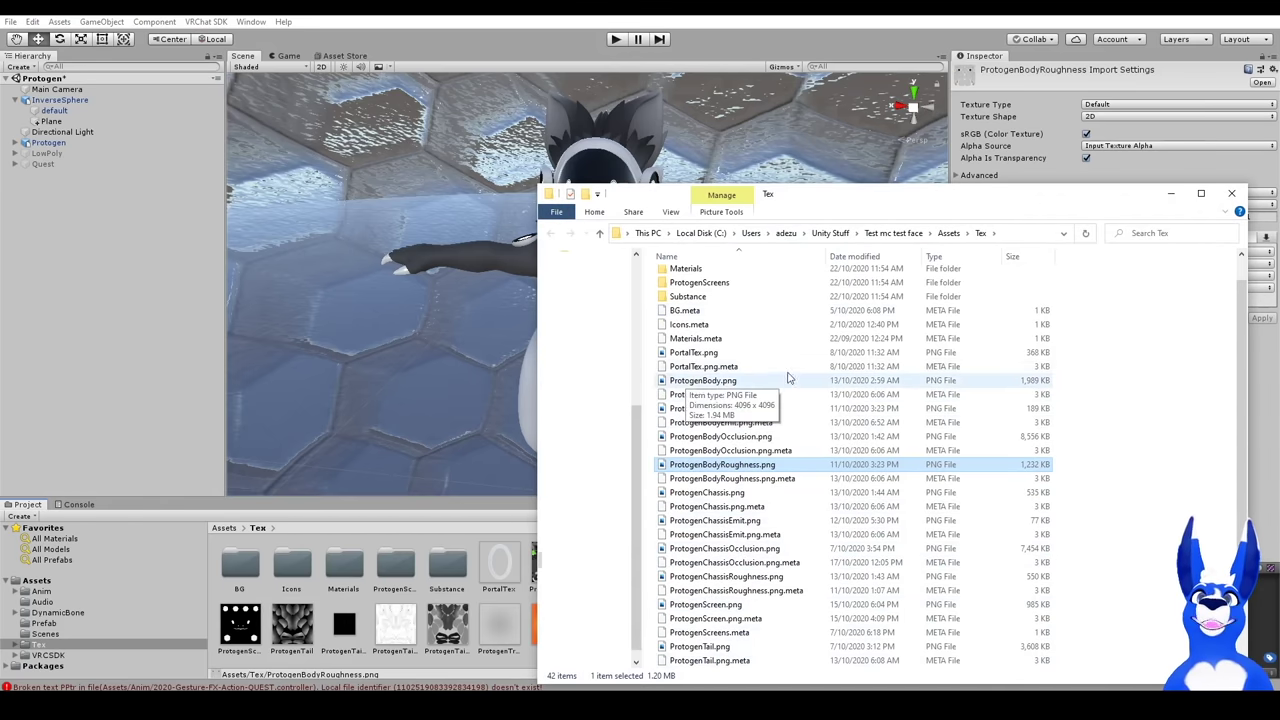
# Open ProtogenBody.png from the Tex folder in the paint.net image editor.
pyautogui.click(716, 384)
pyautogui.rightClick(717, 383)
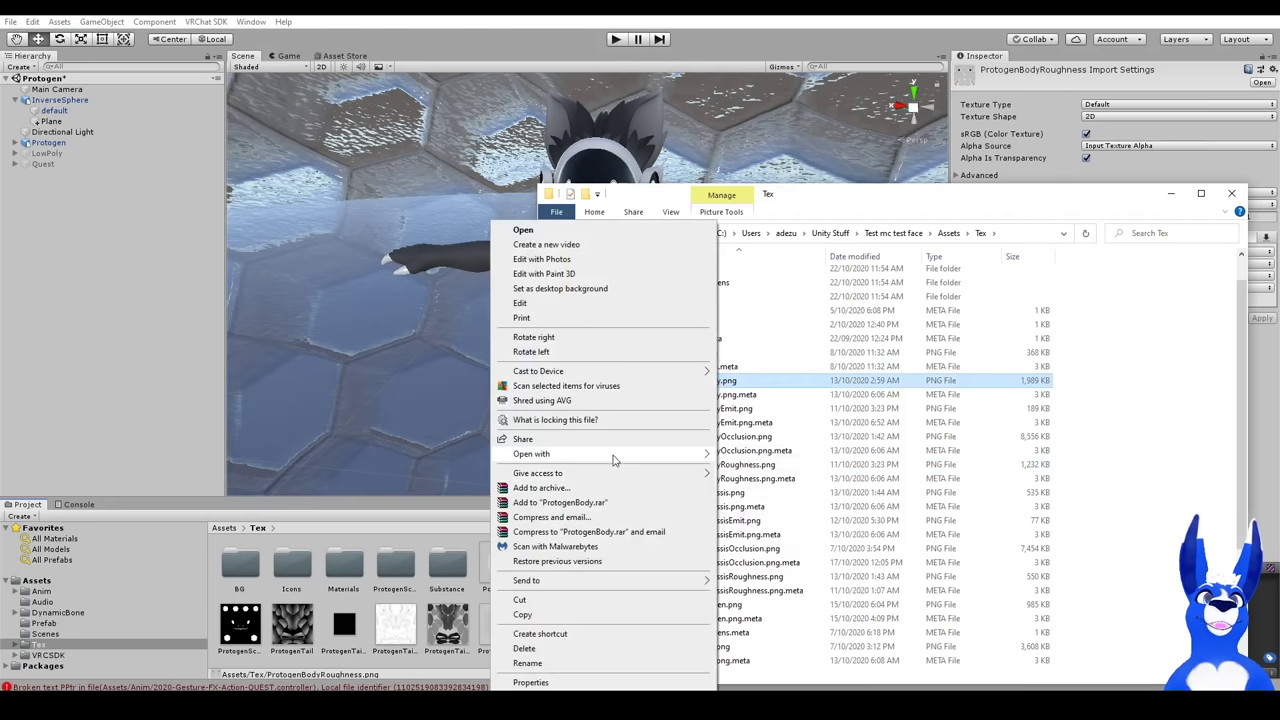
pyautogui.moveTo(614, 458)
pyautogui.click(752, 514)
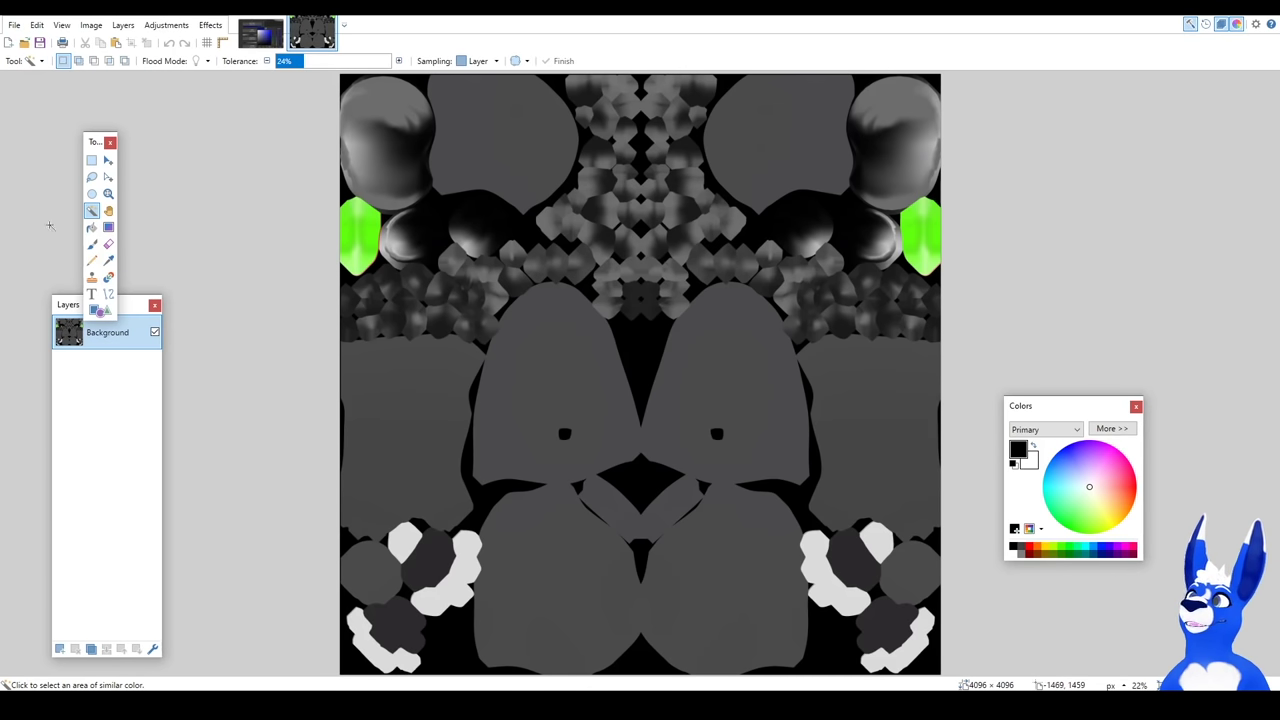
# Paint a blue dot on the left arm area of the body texture with a Paintbrush of width 275.
pyautogui.click(92, 245)
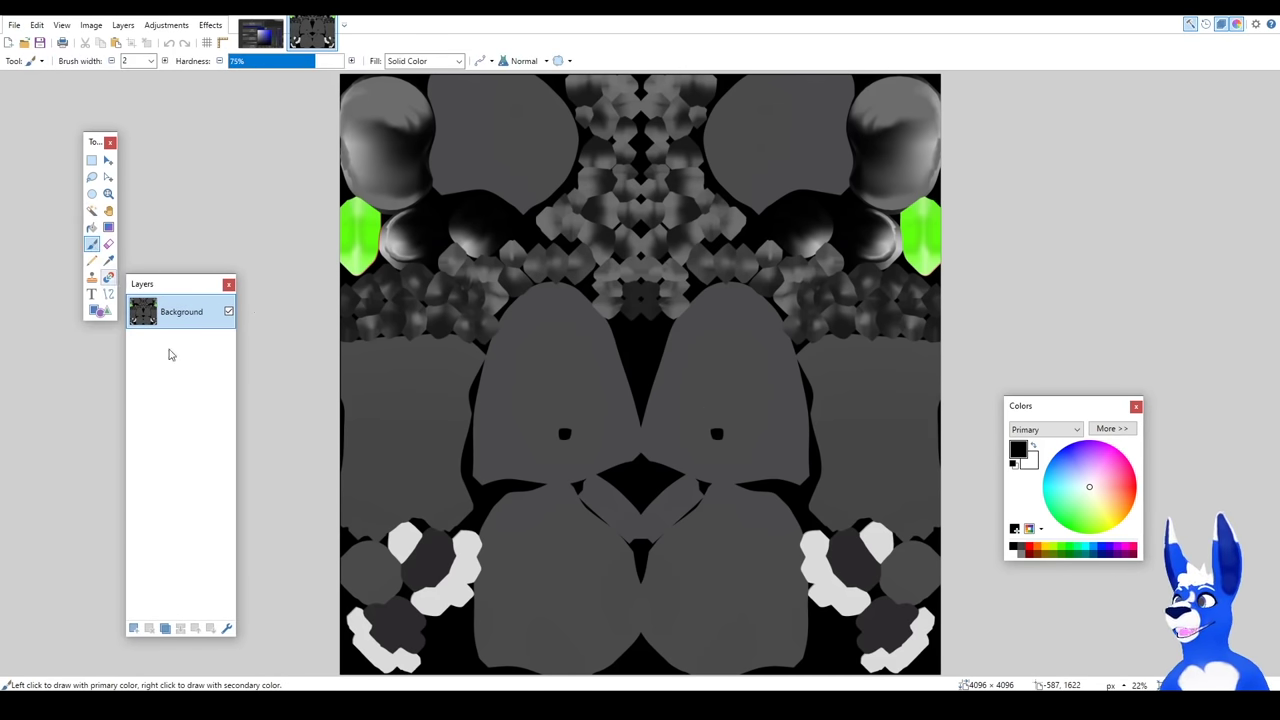
pyautogui.click(1104, 548)
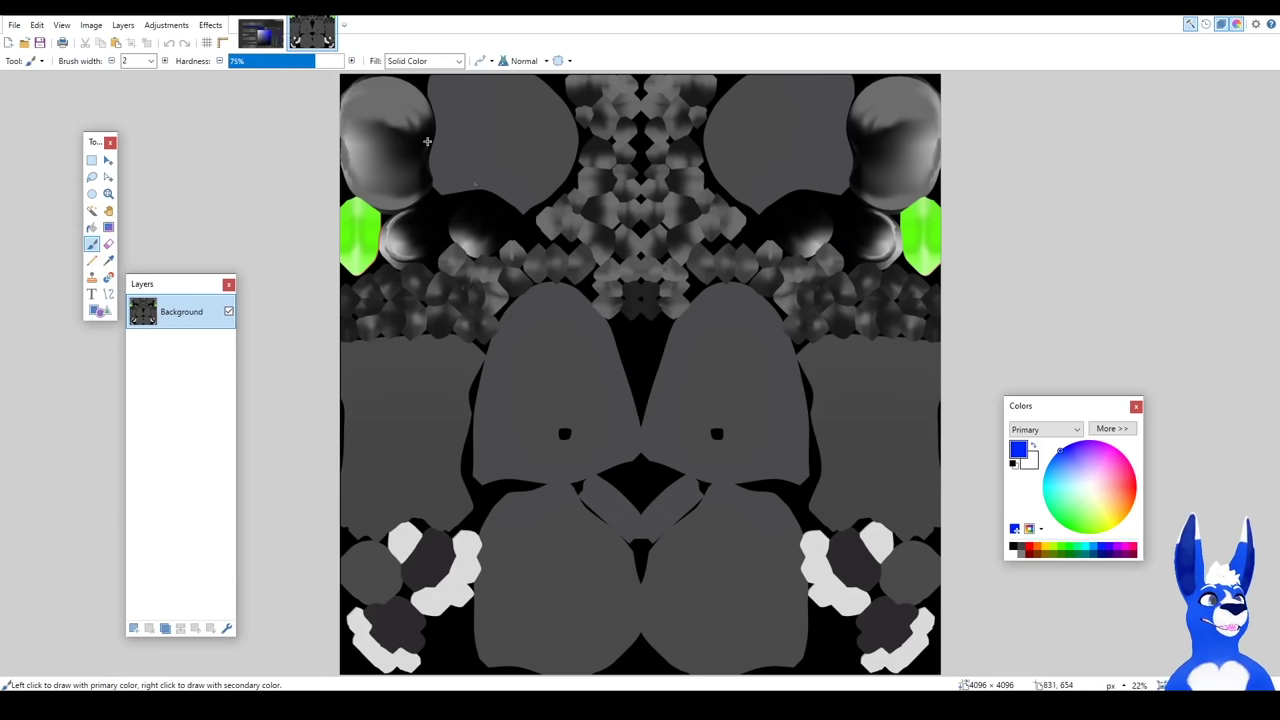
pyautogui.click(151, 62)
pyautogui.click(138, 254)
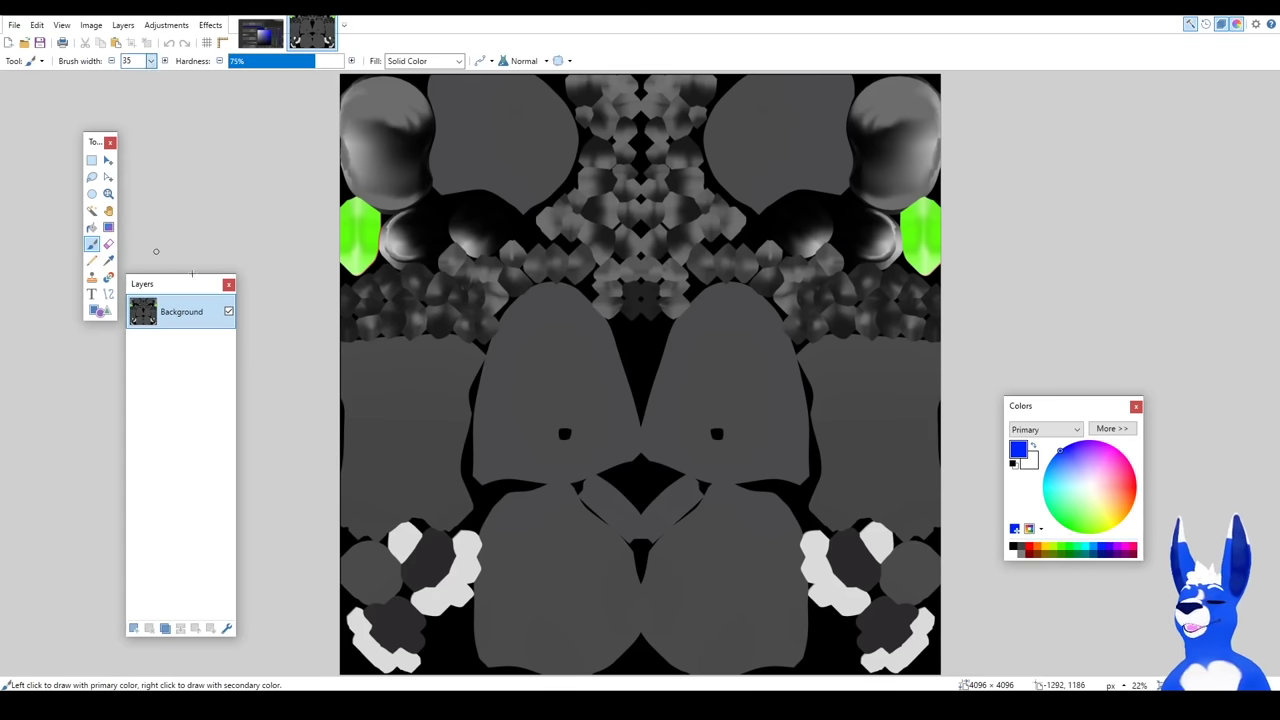
pyautogui.click(151, 61)
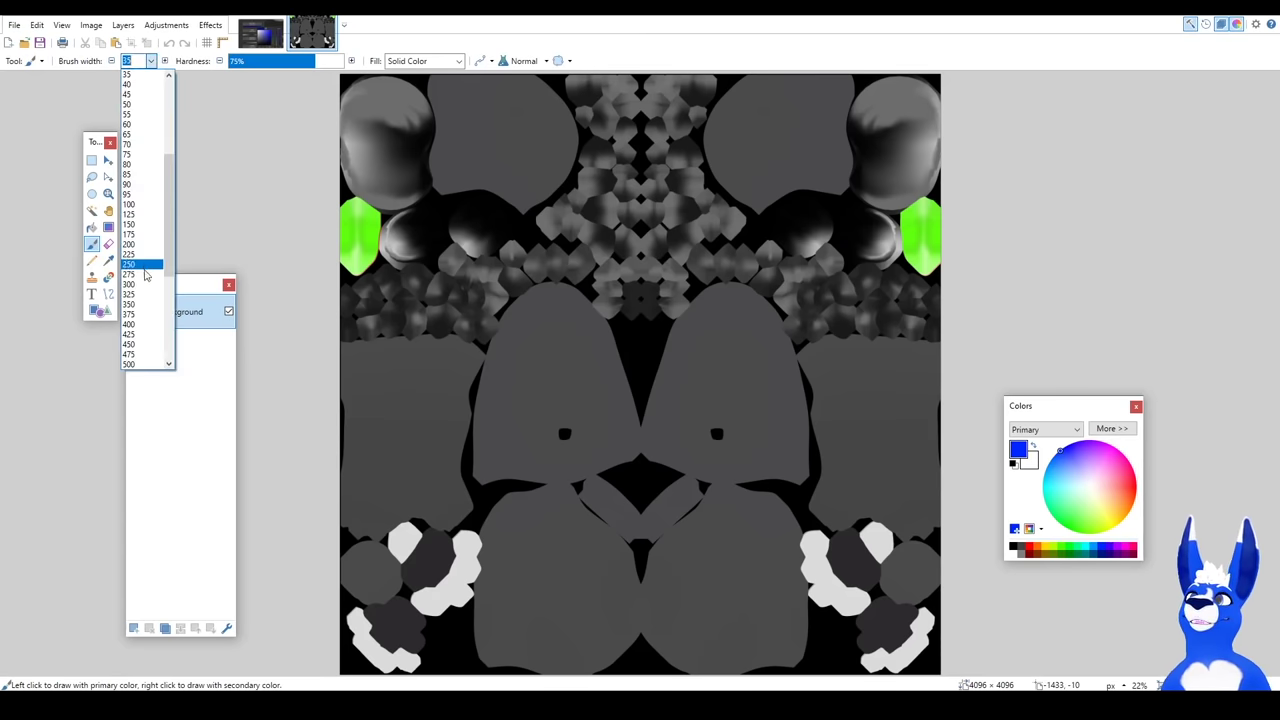
pyautogui.click(140, 261)
pyautogui.click(403, 428)
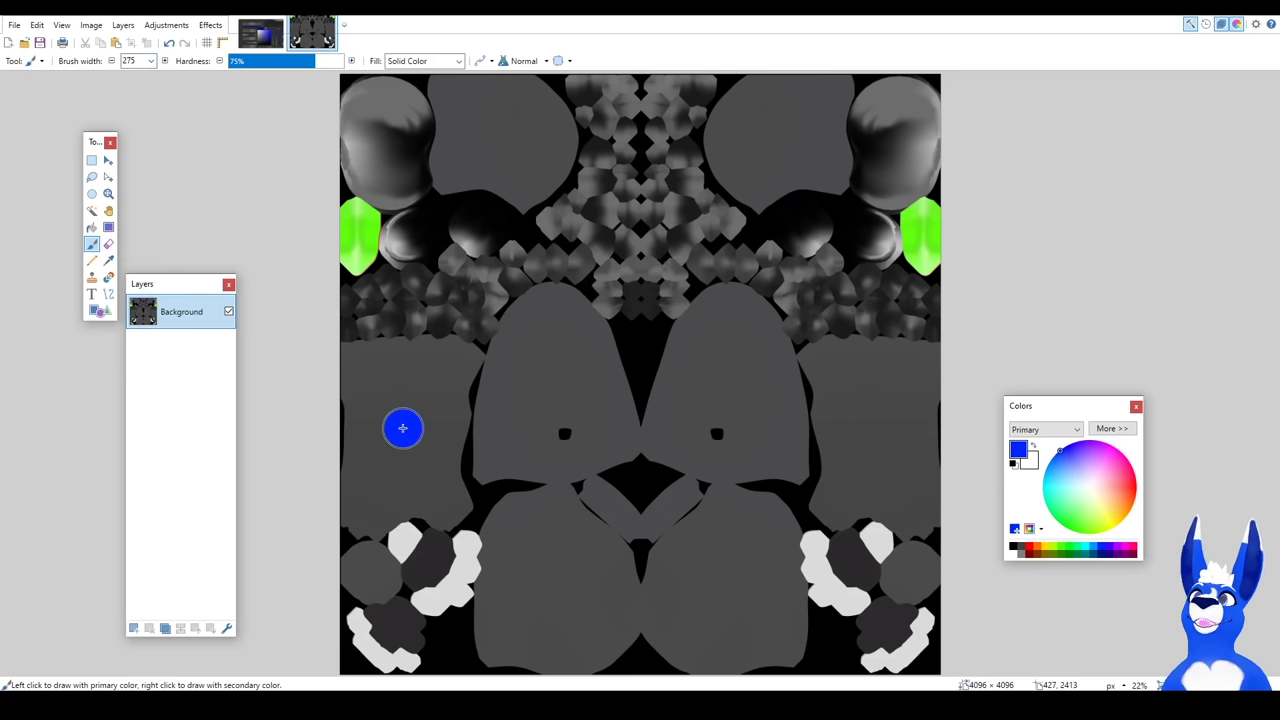
# Paint a green dot on the right arm area and yellow and magenta dots on the two central torso areas.
pyautogui.click(1058, 549)
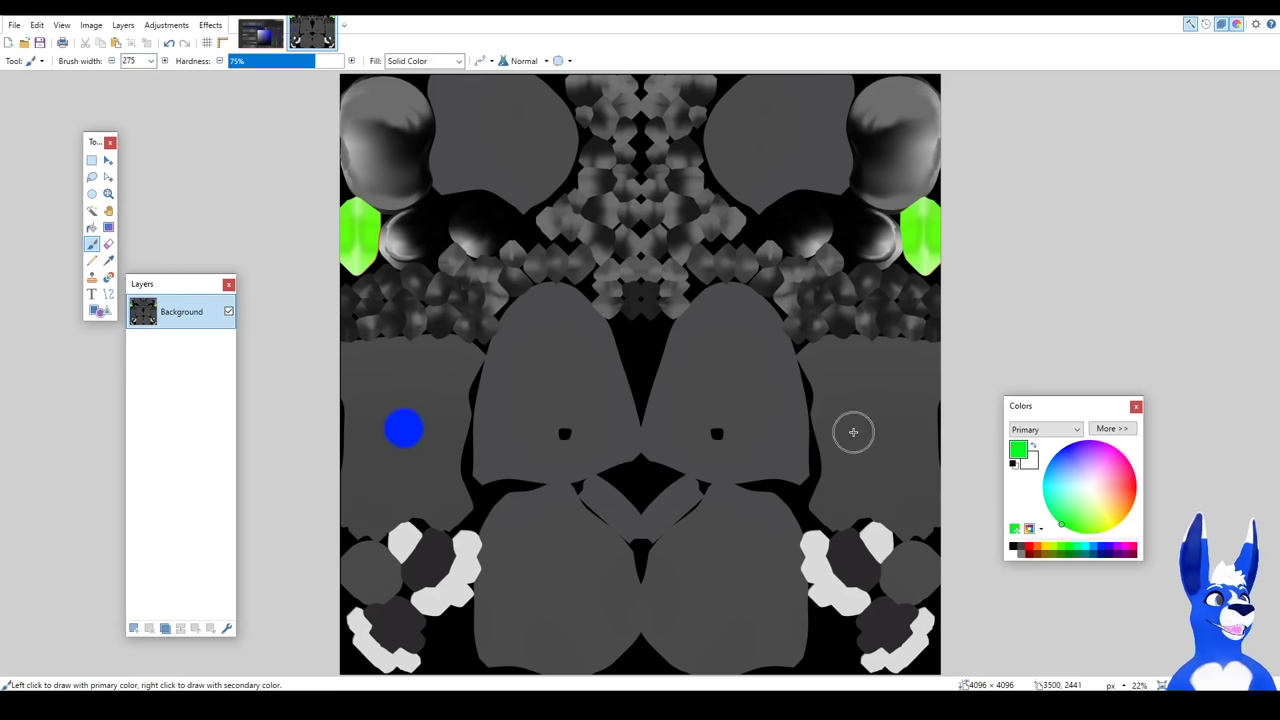
pyautogui.click(880, 447)
pyautogui.click(1119, 522)
pyautogui.click(745, 398)
pyautogui.click(1120, 549)
pyautogui.click(555, 380)
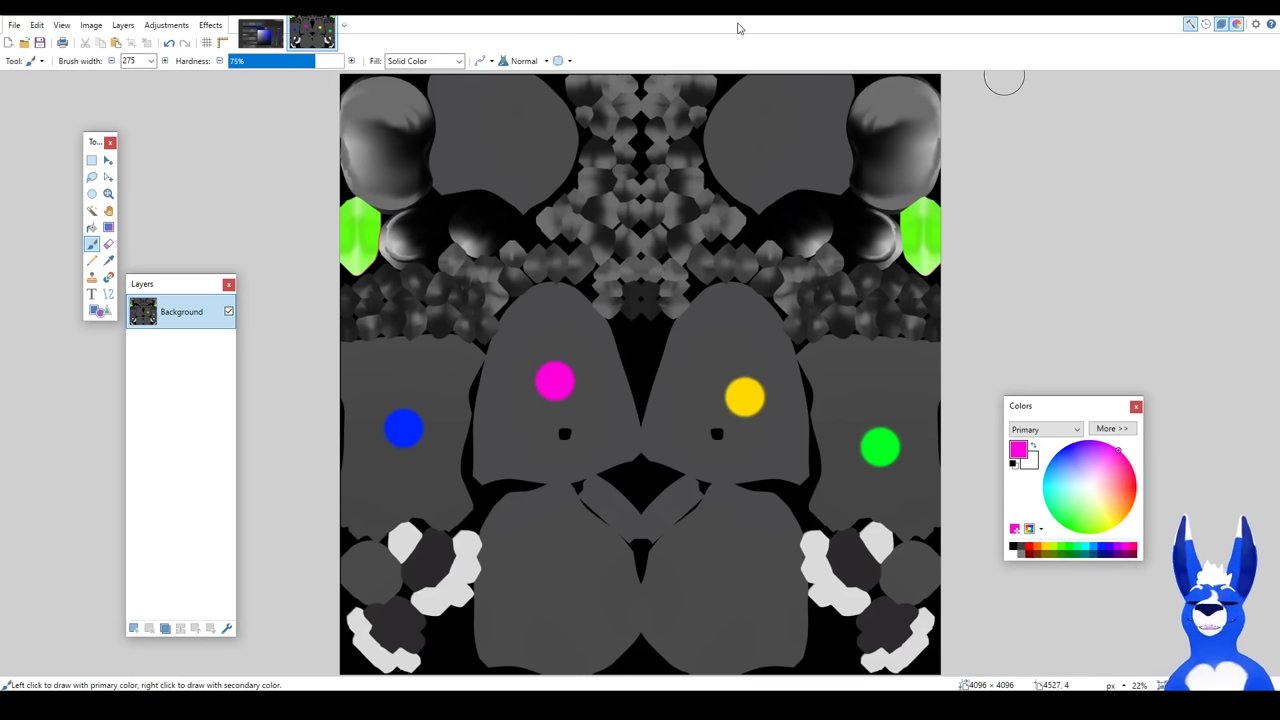
# Save the painted ProtogenBody.png texture and switch back to Unity.
pyautogui.hotkey('ctrl', 's')
pyautogui.click(604, 669)
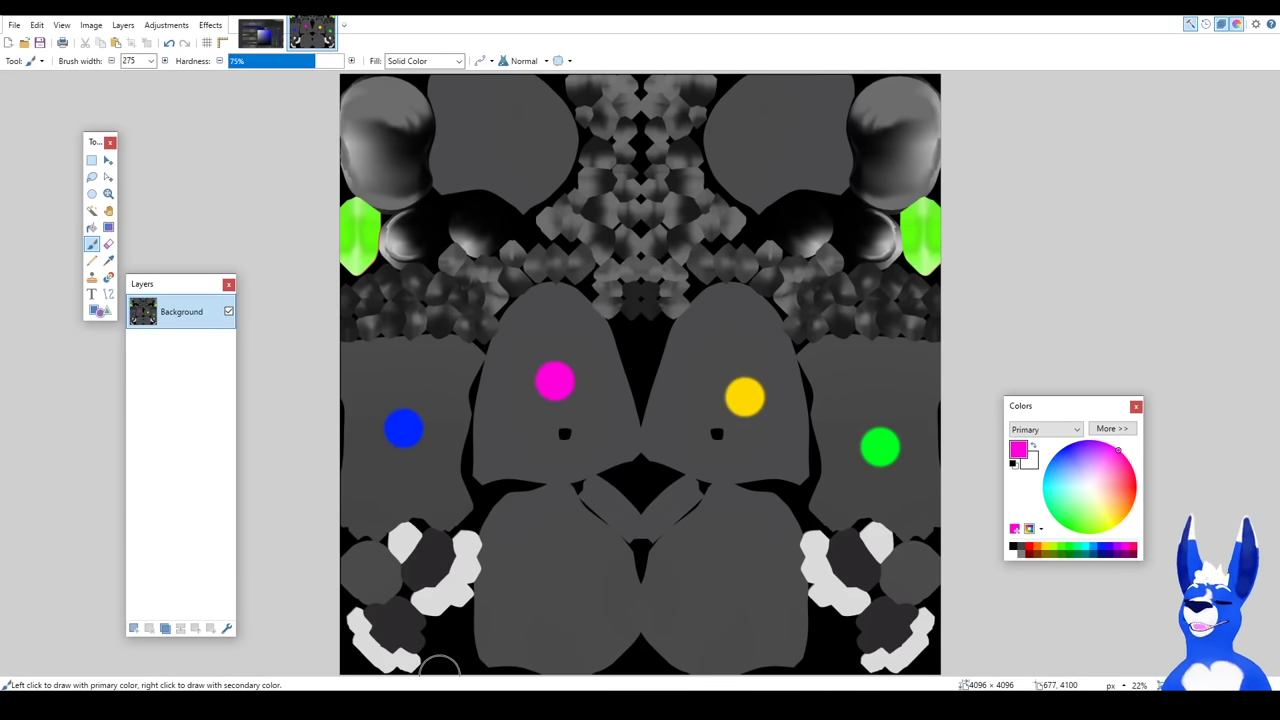
pyautogui.click(440, 705)
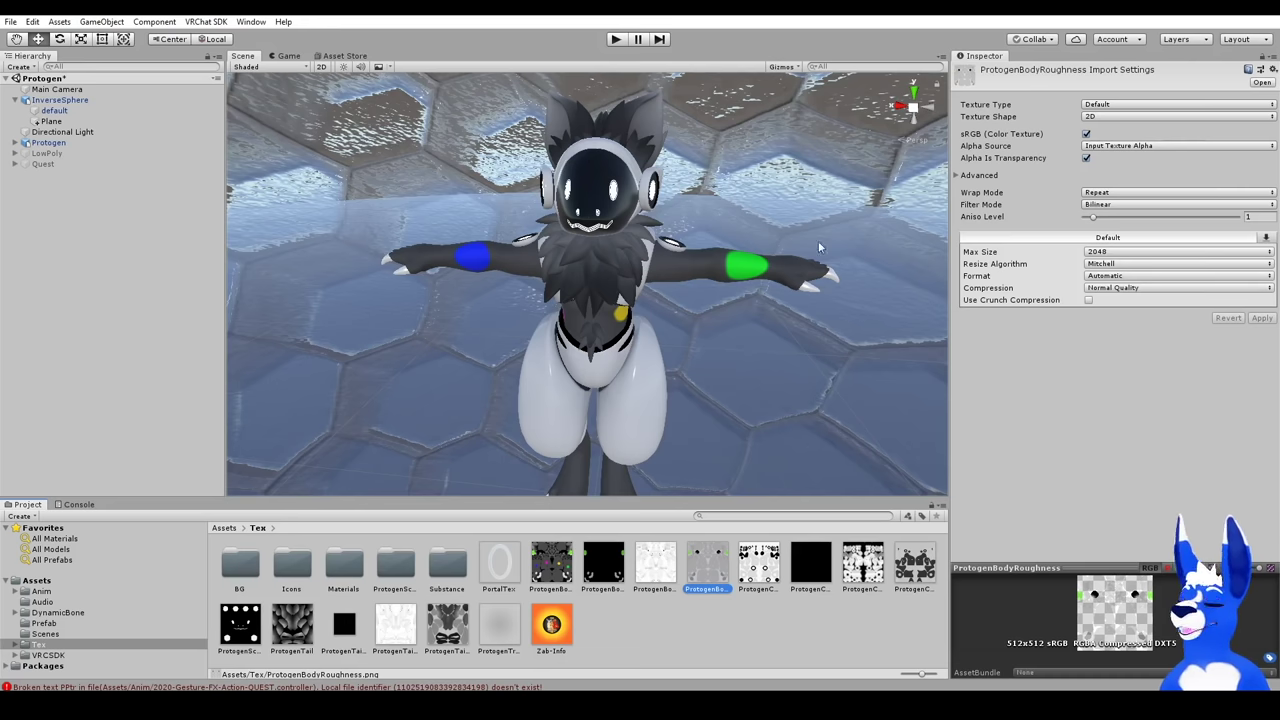
# Examine where the painted dots appear on the Protogen avatar's arms and body in the scene.
pyautogui.scroll(6, 731, 364)
pyautogui.scroll(-4, 731, 364)
pyautogui.moveTo(731, 364); pyautogui.dragTo(731, 324, button='right')
pyautogui.press('q')
pyautogui.press('w')
pyautogui.press('a')
pyautogui.moveTo(320, 236); pyautogui.dragTo(689, 329, button='right')
pyautogui.press('s')
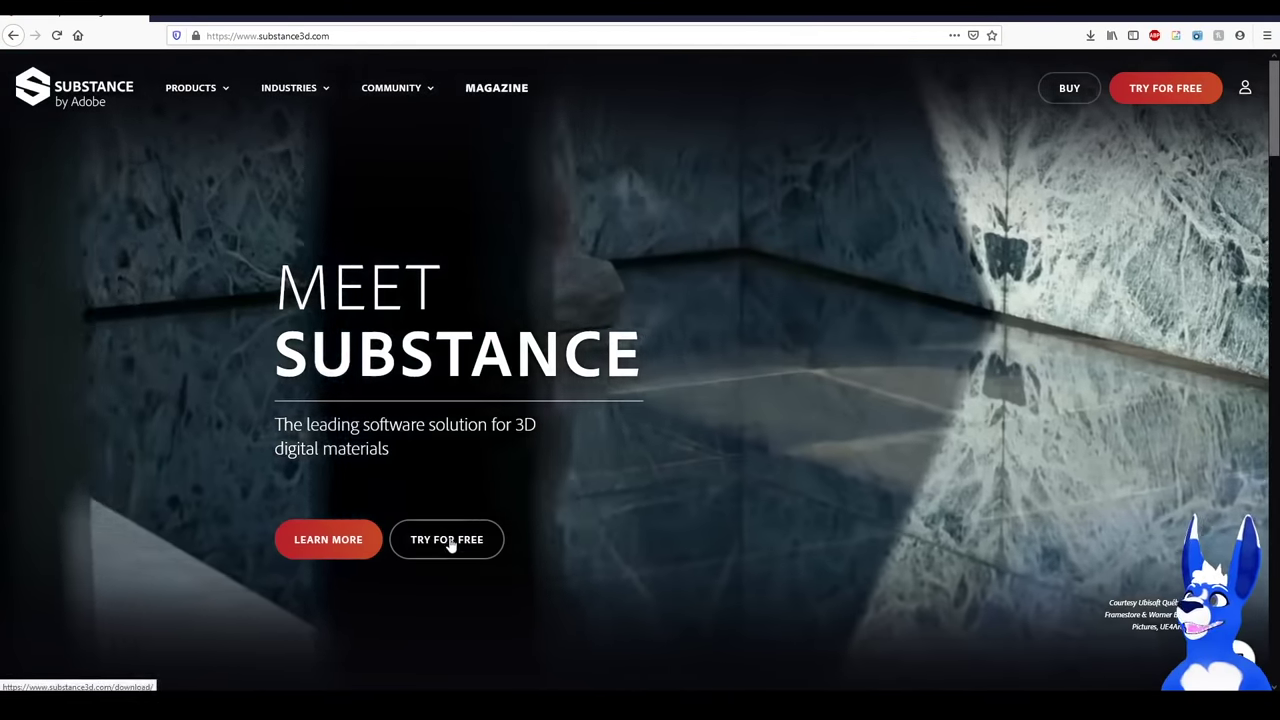
# Open the Substance free trial page and look over the launcher download options.
pyautogui.click(452, 539)
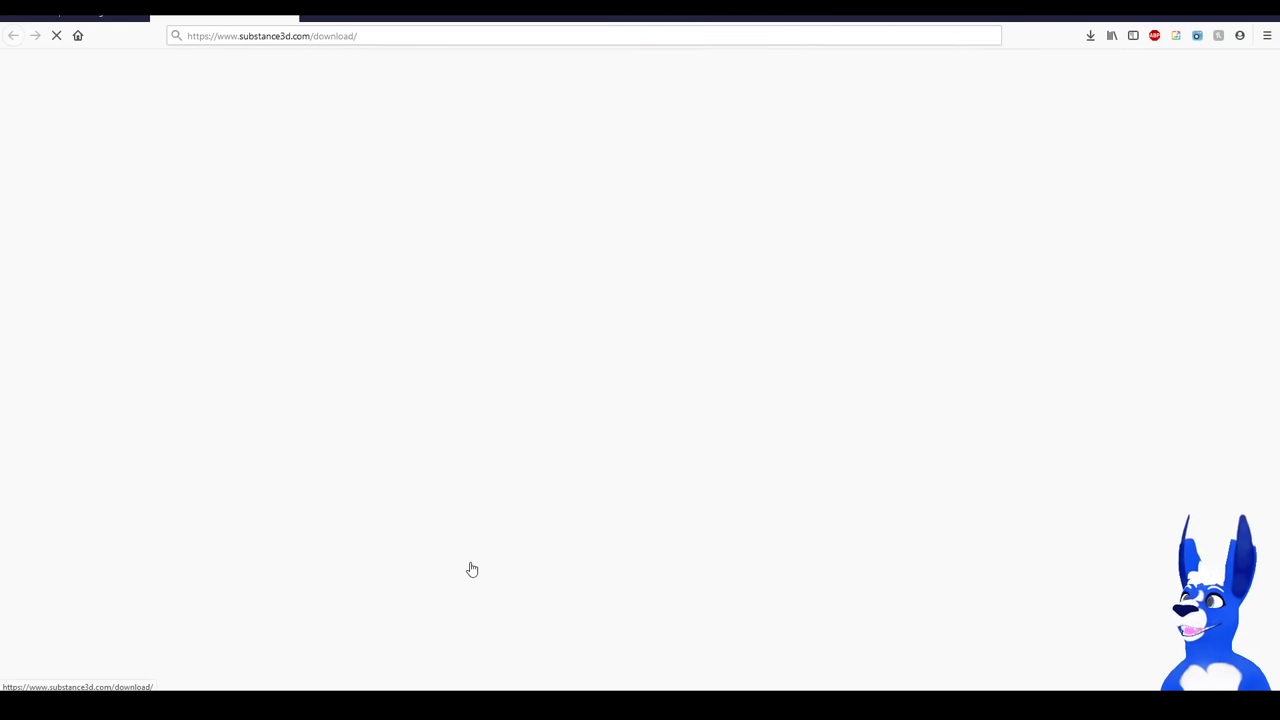
pyautogui.scroll(-3, 369, 489)
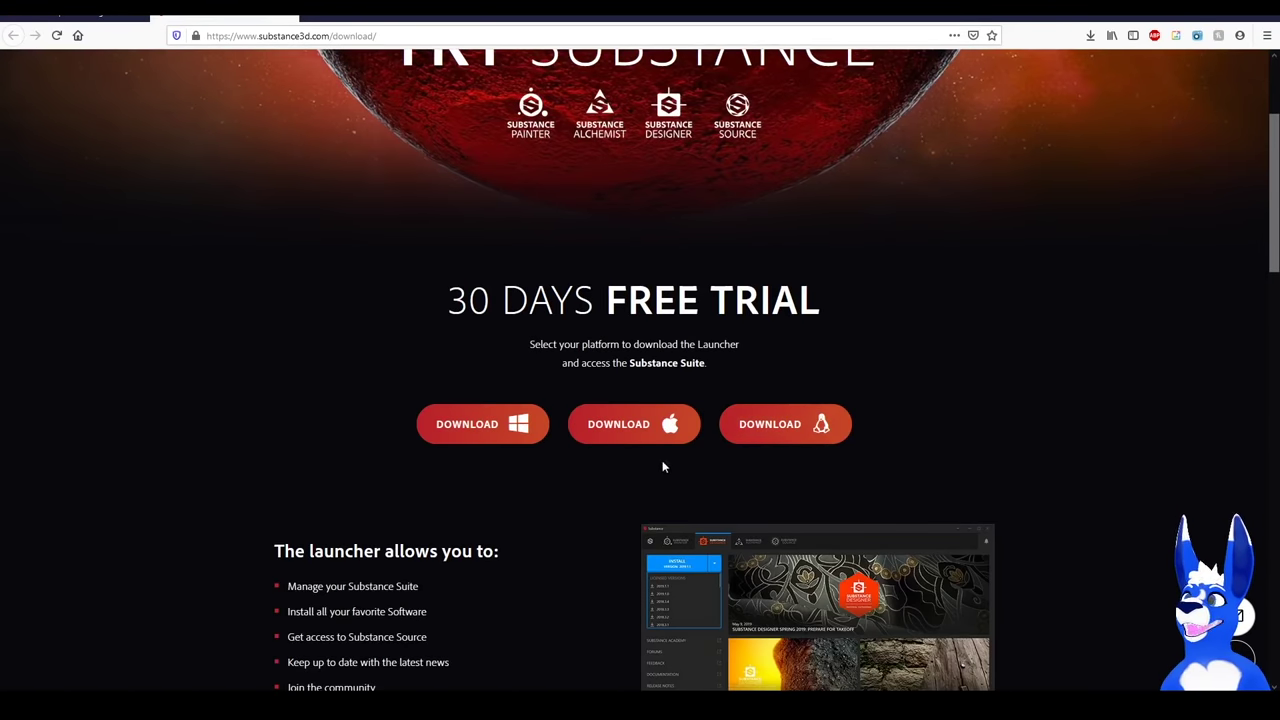
pyautogui.scroll(2, 913, 461)
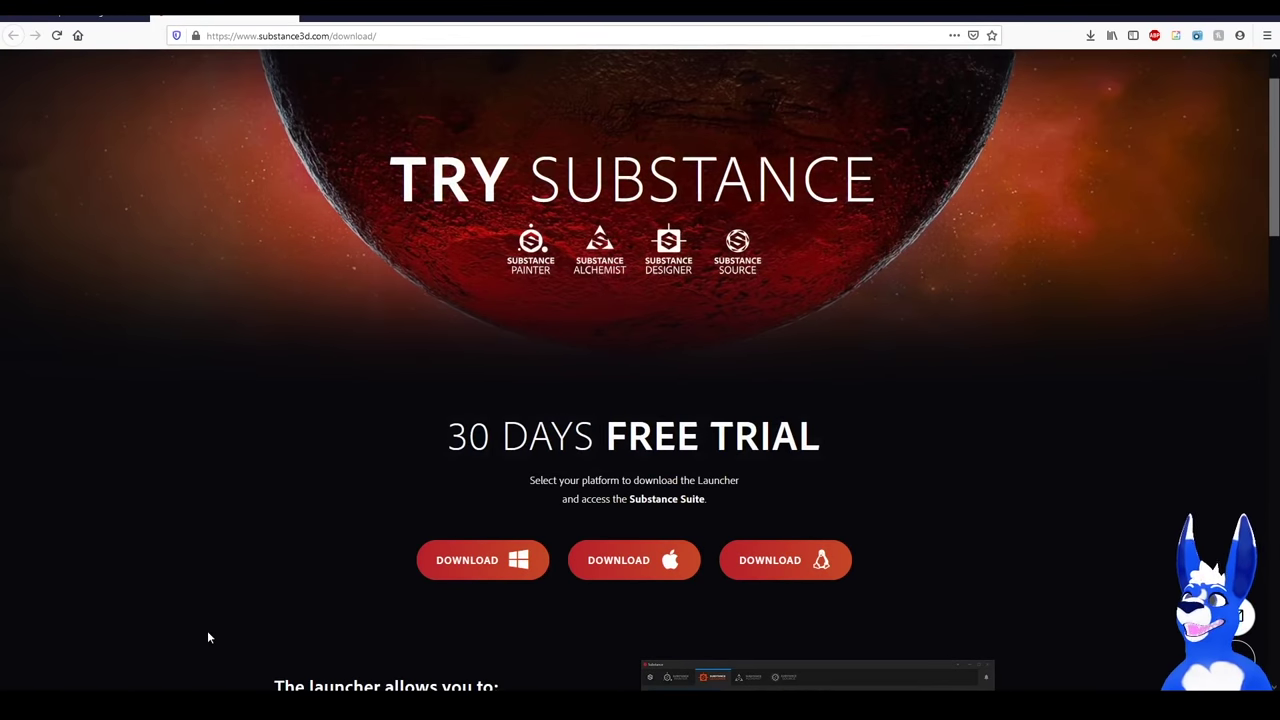
# Switch to Substance Painter and dismiss the welcome window to view the Protogen project.
pyautogui.click(100, 704)
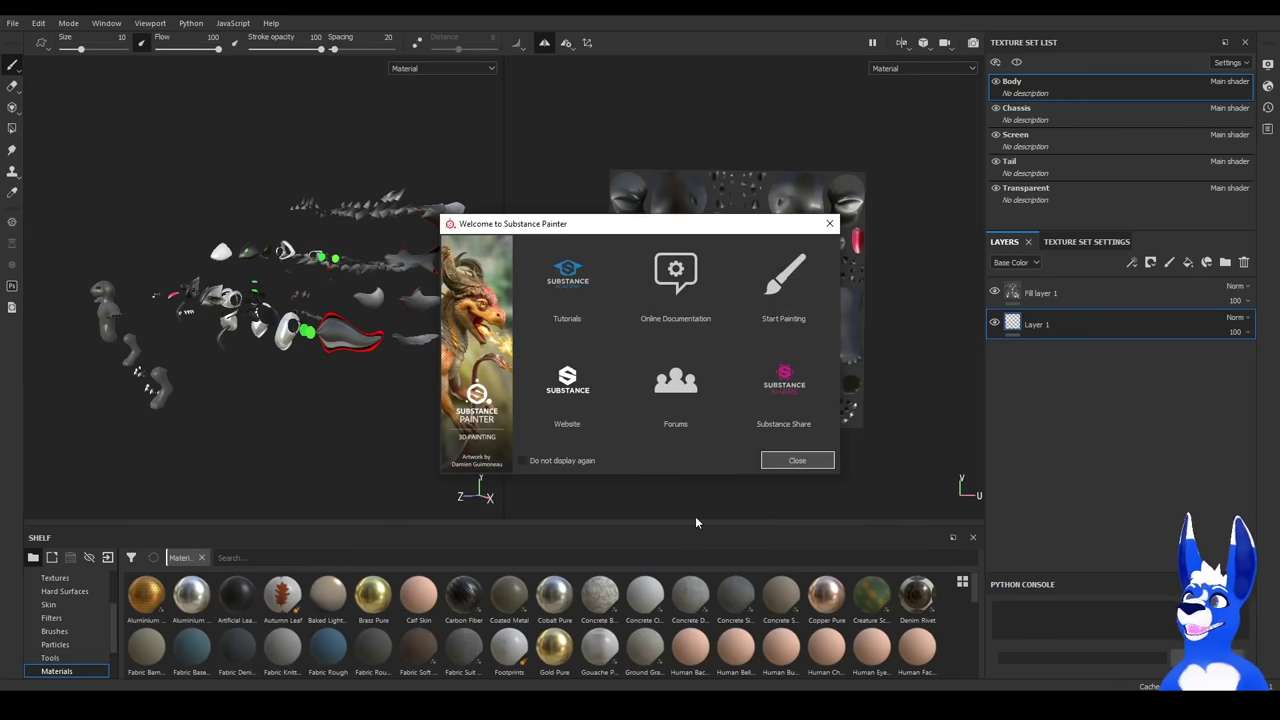
pyautogui.click(792, 461)
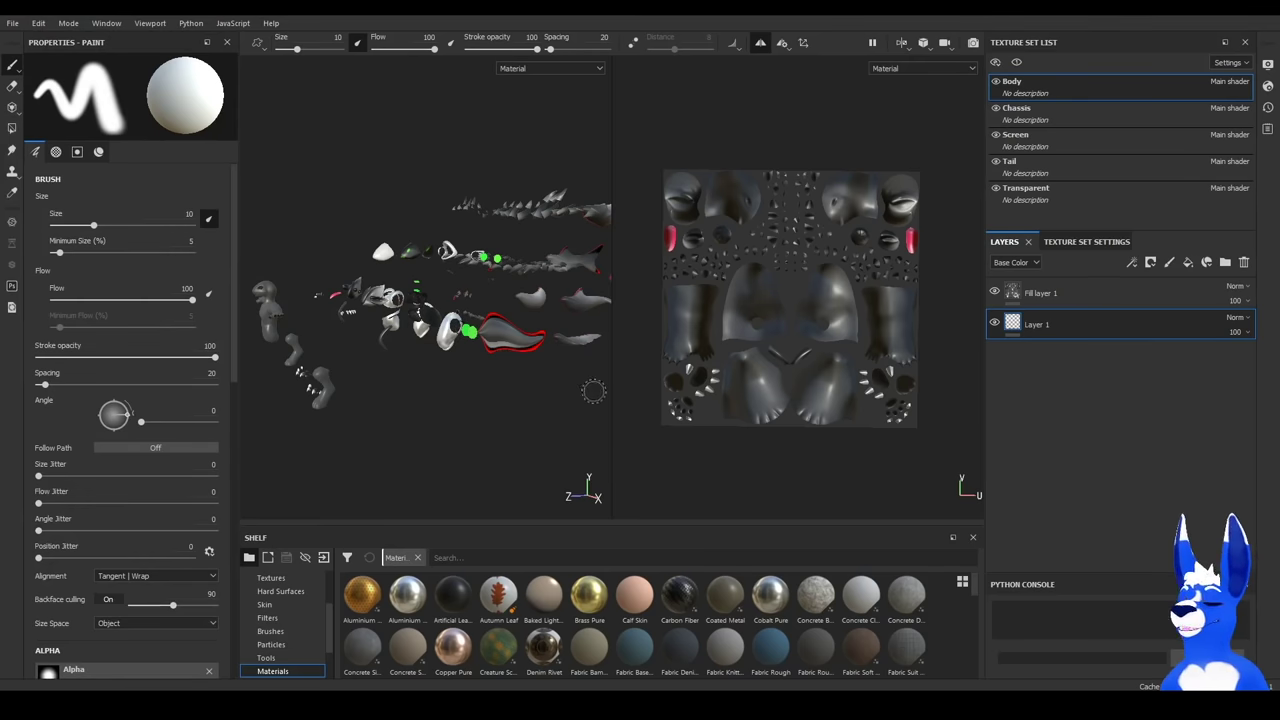
pyautogui.scroll(-1, 590, 392)
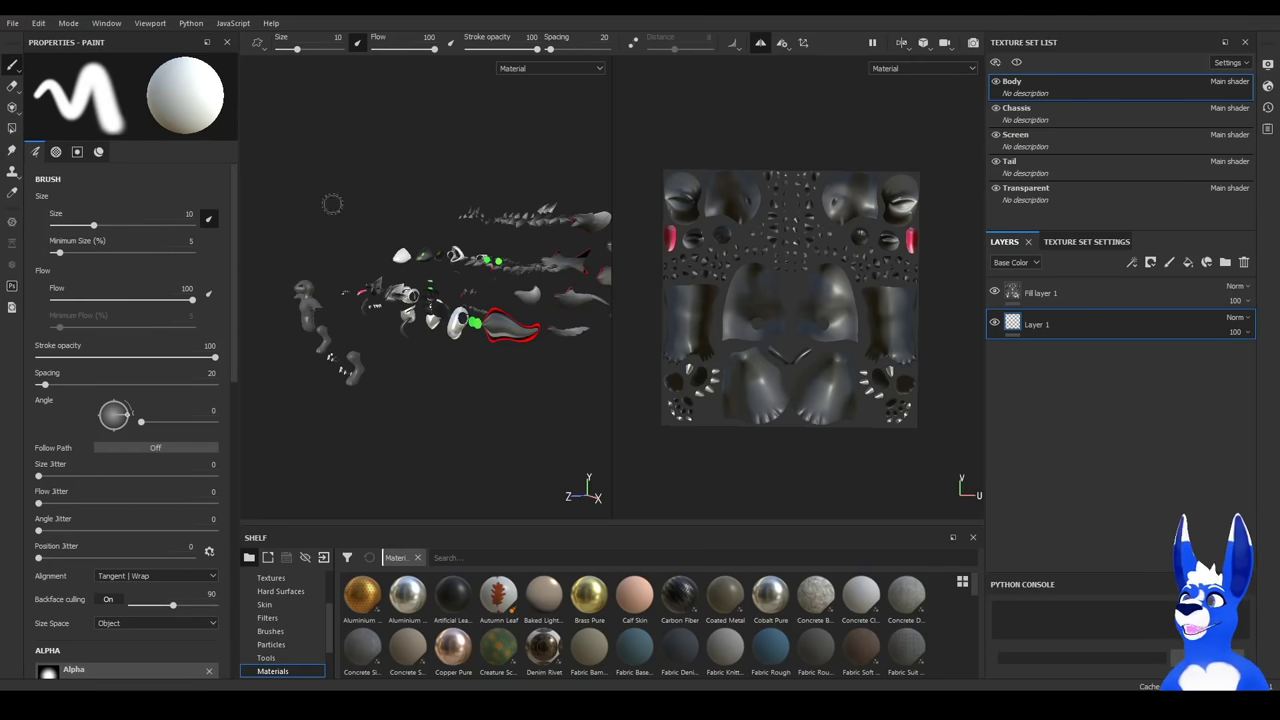
pyautogui.scroll(-2, 388, 363)
pyautogui.scroll(2, 390, 362)
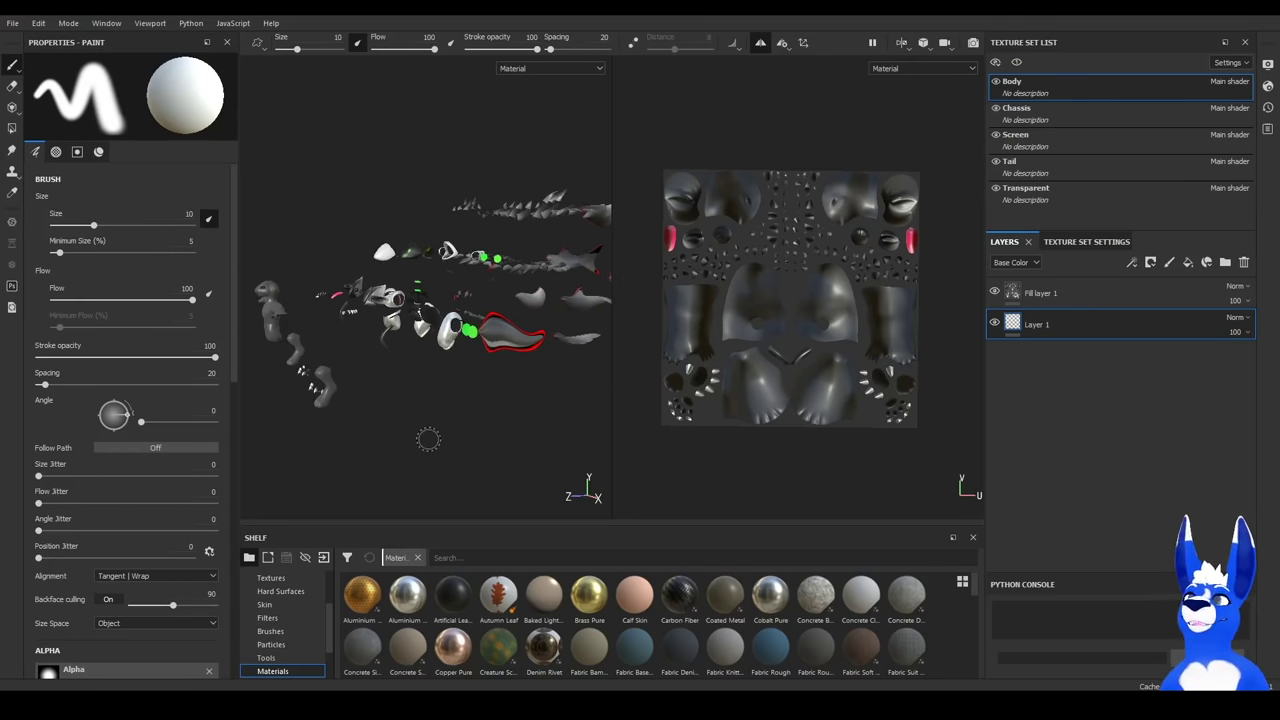
# Examine the exploded Protogen model from several angles alongside the Body texture's UV layout.
pyautogui.moveTo(392, 409)
pyautogui.keyDown('alt'); pyautogui.mouseDown()
pyautogui.moveTo(665, 432)
pyautogui.moveTo(470, 405)
pyautogui.moveTo(720, 402)
pyautogui.moveTo(508, 386)
pyautogui.mouseUp(); pyautogui.keyUp('alt')
pyautogui.moveTo(454, 393)
pyautogui.keyDown('alt'); pyautogui.mouseDown()
pyautogui.moveTo(497, 393)
pyautogui.moveTo(441, 390)
pyautogui.mouseUp(); pyautogui.keyUp('alt')
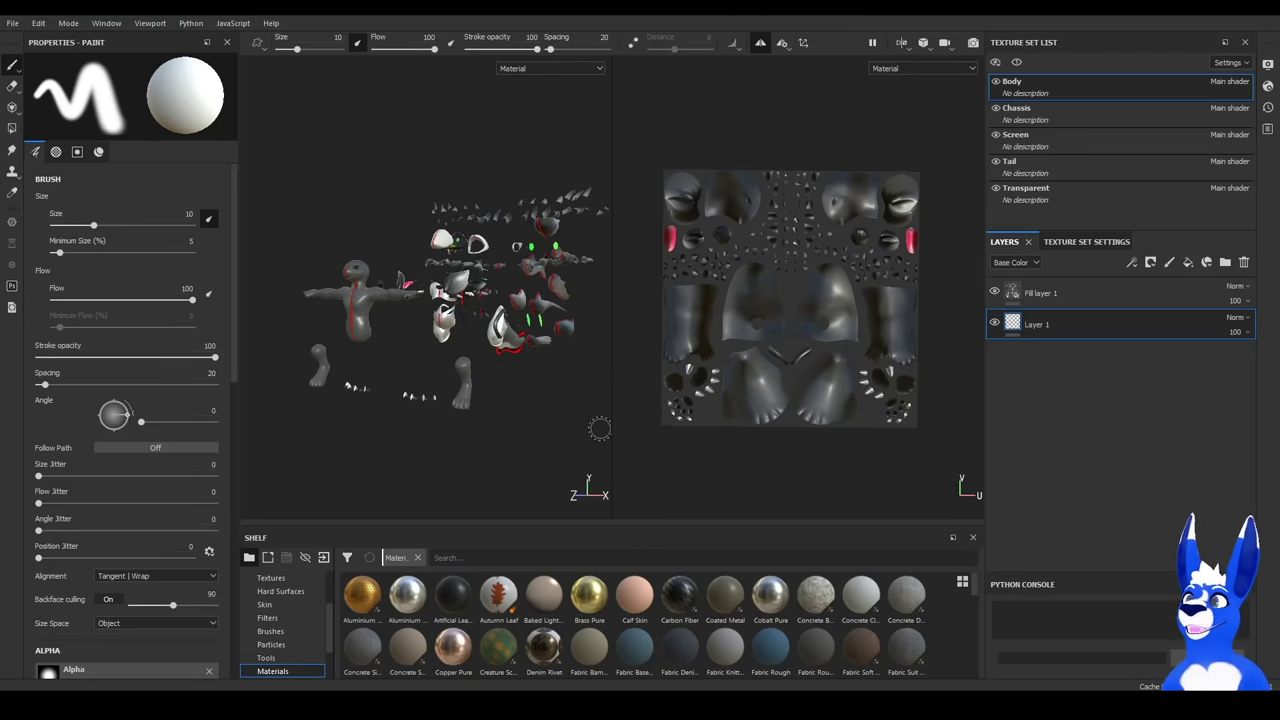
pyautogui.scroll(-2, 450, 335)
pyautogui.scroll(7, 420, 330)
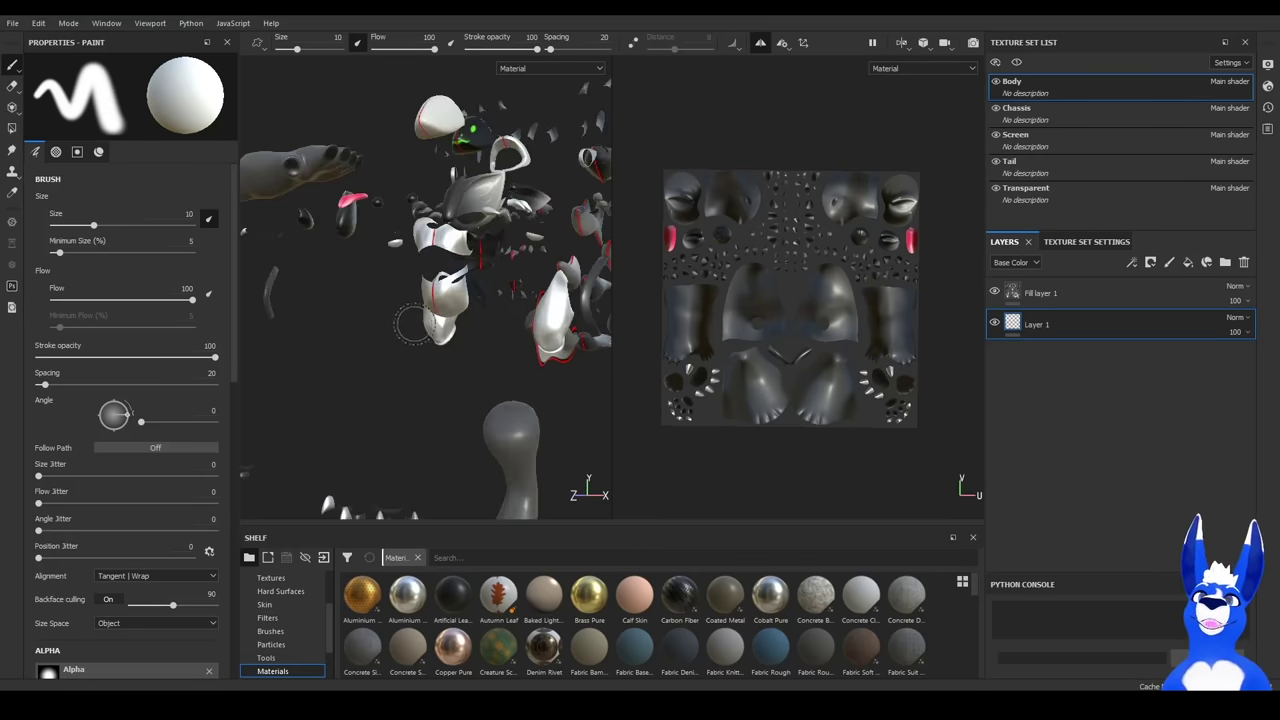
pyautogui.scroll(-3, 410, 338)
pyautogui.keyDown('alt'); pyautogui.moveTo(370, 367); pyautogui.dragTo(490, 368); pyautogui.keyUp('alt')
pyautogui.scroll(-2, 829, 340)
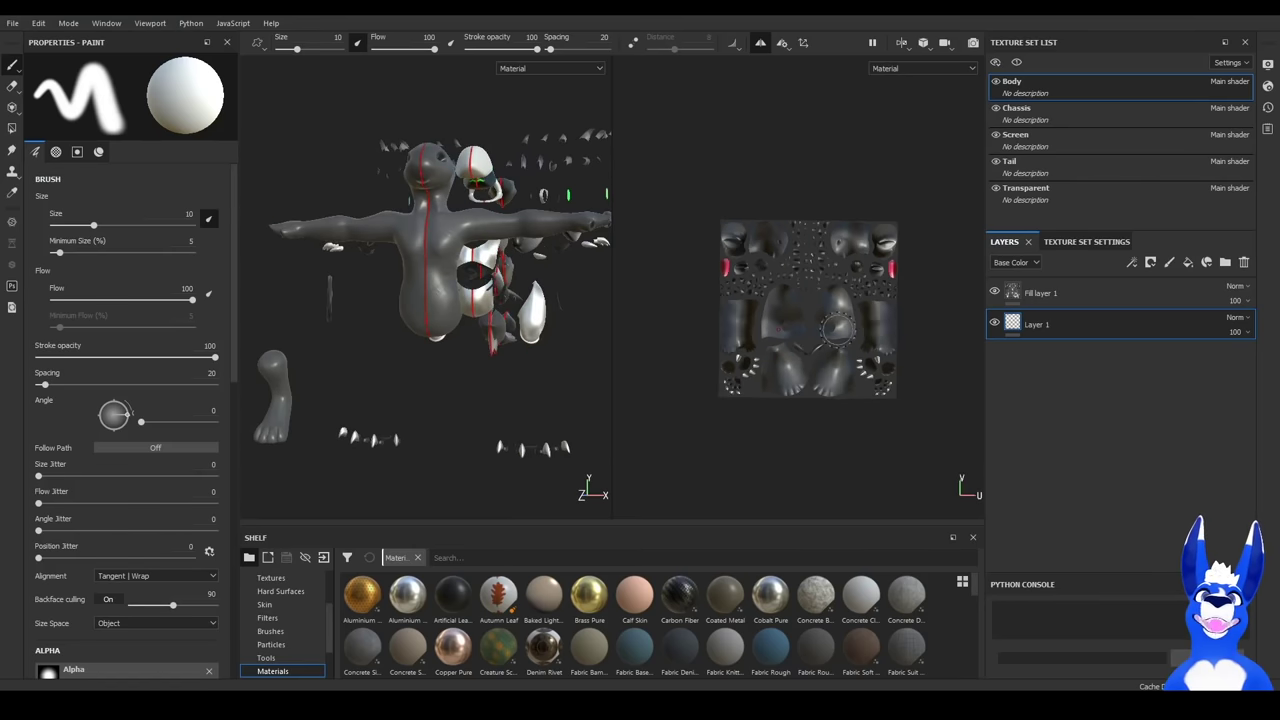
pyautogui.scroll(5, 822, 327)
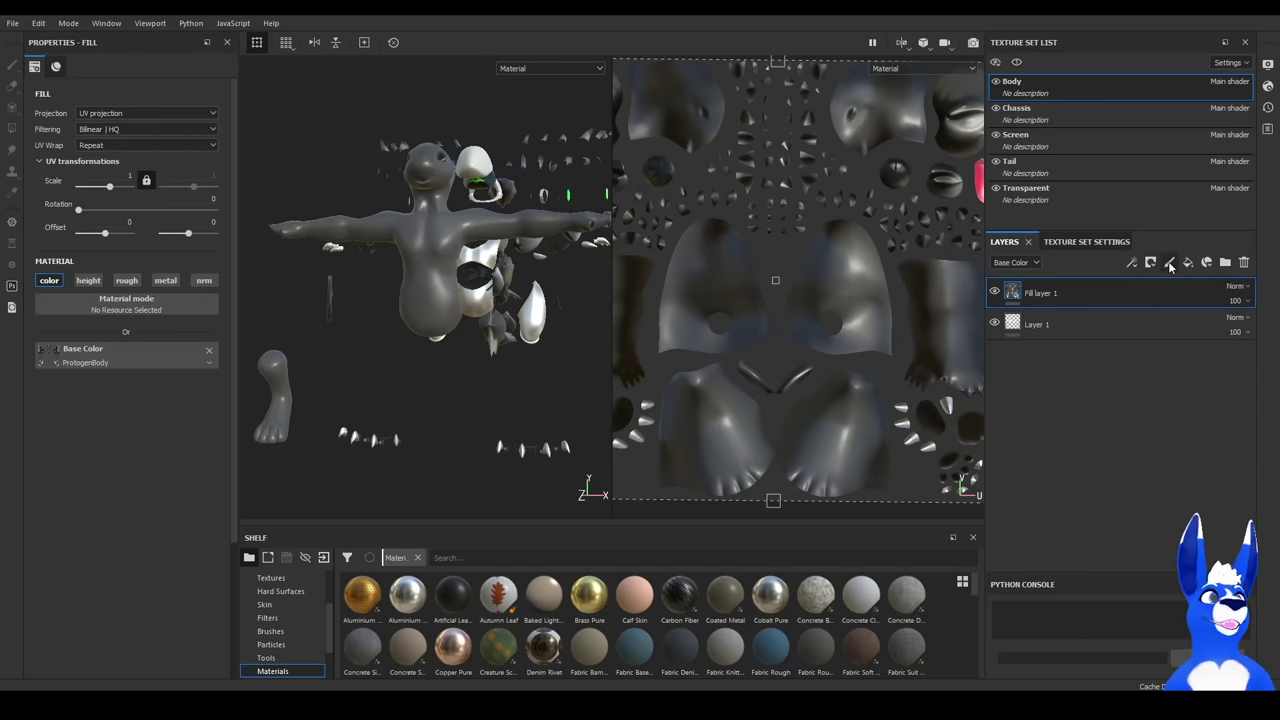
# Add a new paint layer above Fill layer 1 and set the brush size to 2.17.
pyautogui.click(1170, 263)
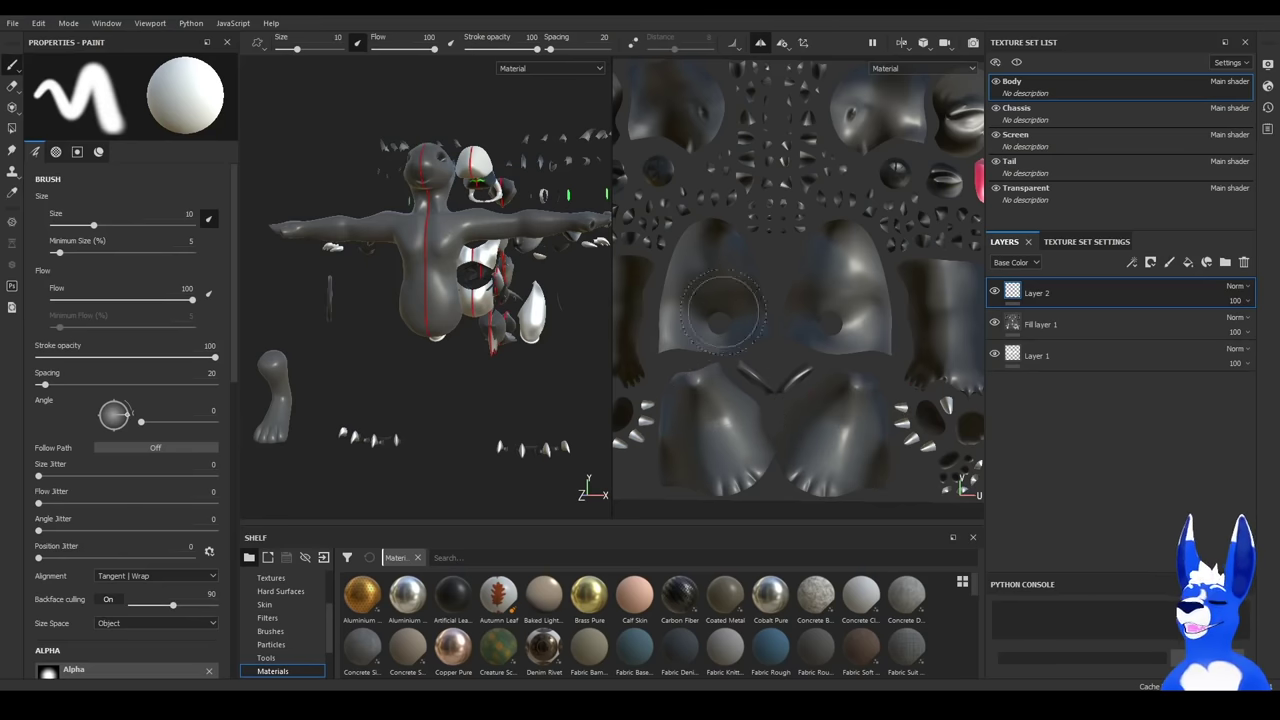
pyautogui.moveTo(297, 48); pyautogui.dragTo(284, 55)
# Try painting mirrored white strokes on the foot in the UV layout and down the leg on the 3D model.
pyautogui.click(703, 433)
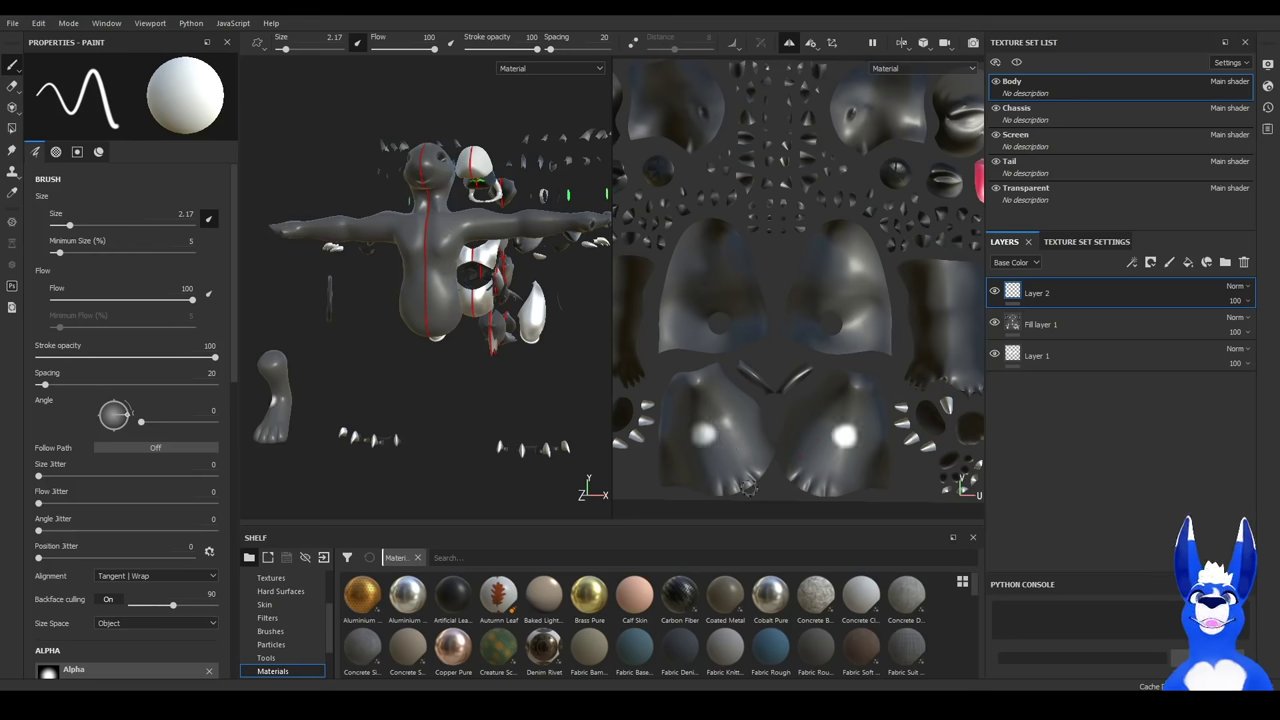
pyautogui.keyDown('alt'); pyautogui.moveTo(298, 370); pyautogui.dragTo(403, 388); pyautogui.keyUp('alt')
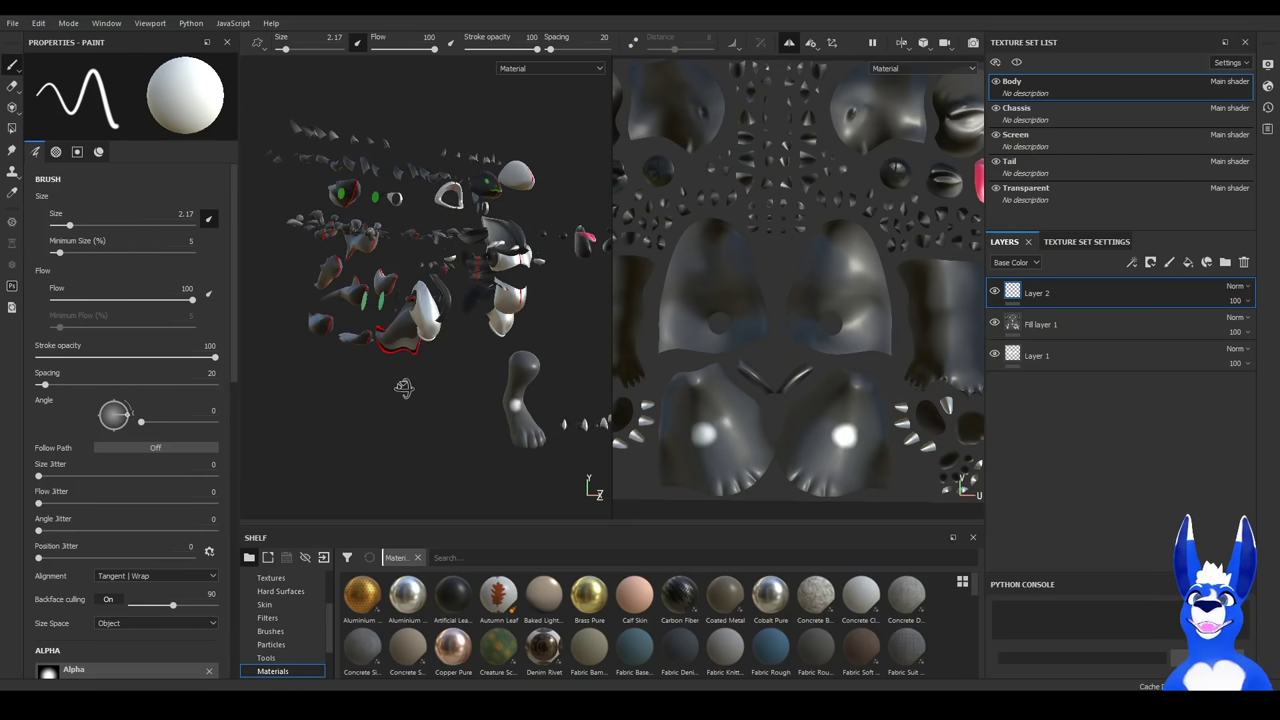
pyautogui.moveTo(527, 374); pyautogui.dragTo(518, 426)
pyautogui.keyDown('alt'); pyautogui.moveTo(438, 428); pyautogui.dragTo(363, 404); pyautogui.keyUp('alt')
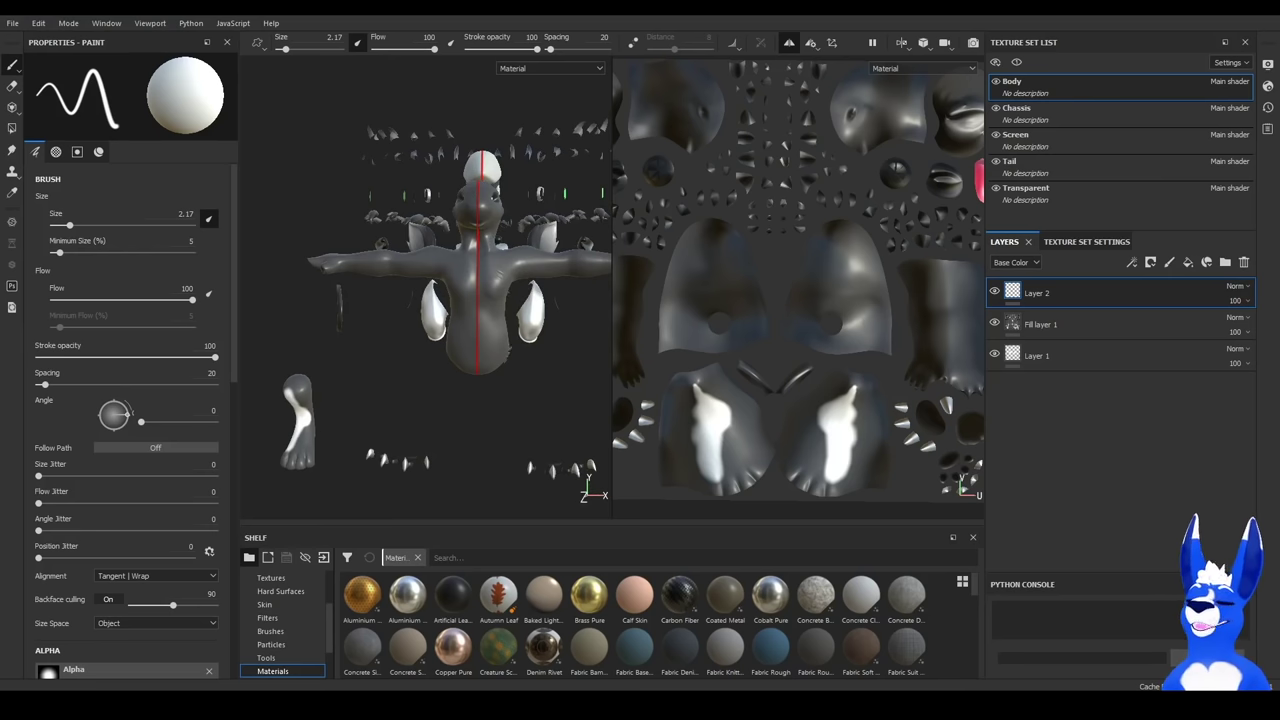
# Try a torso stroke with symmetry turned off, and a chest stroke with symmetry turned back on.
pyautogui.click(788, 43)
pyautogui.moveTo(467, 308); pyautogui.dragTo(482, 350)
pyautogui.click(789, 43)
pyautogui.moveTo(478, 274); pyautogui.dragTo(510, 268)
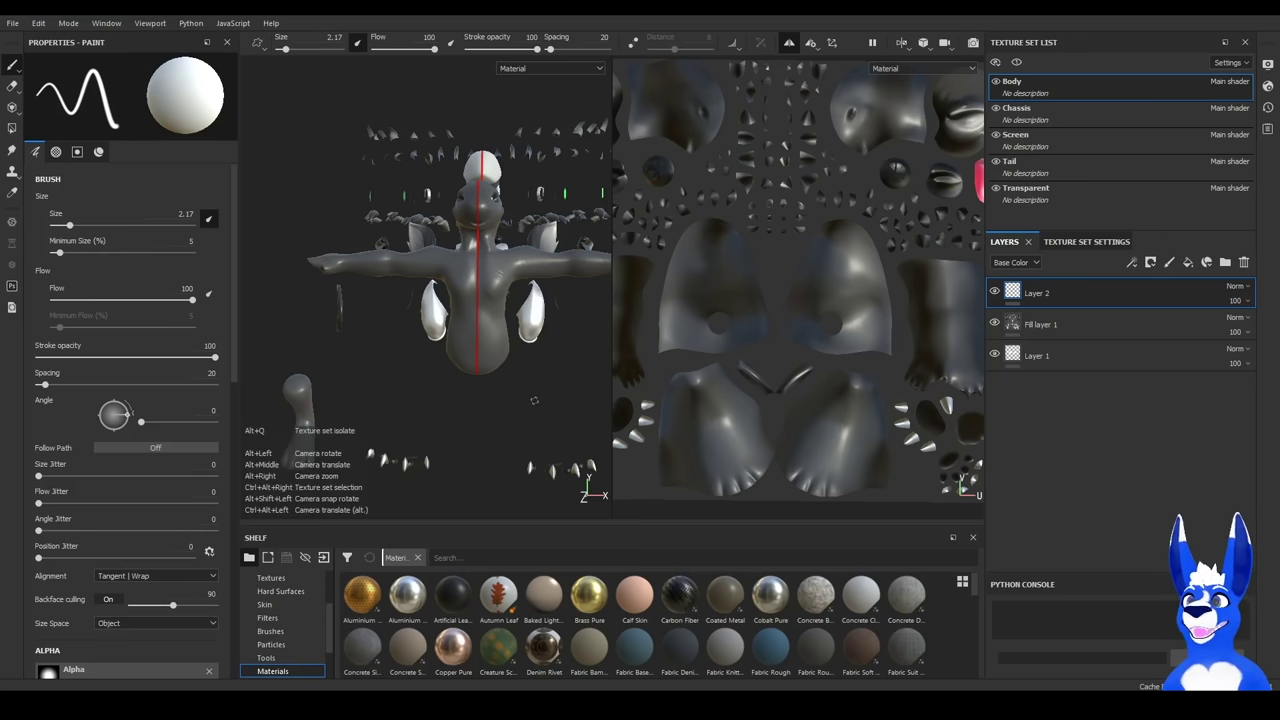
# Paint the Body texture set's UV islands dark blue on Layer 2 with symmetry on.
pyautogui.keyDown('alt'); pyautogui.moveTo(552, 394); pyautogui.dragTo(505, 394); pyautogui.keyUp('alt')
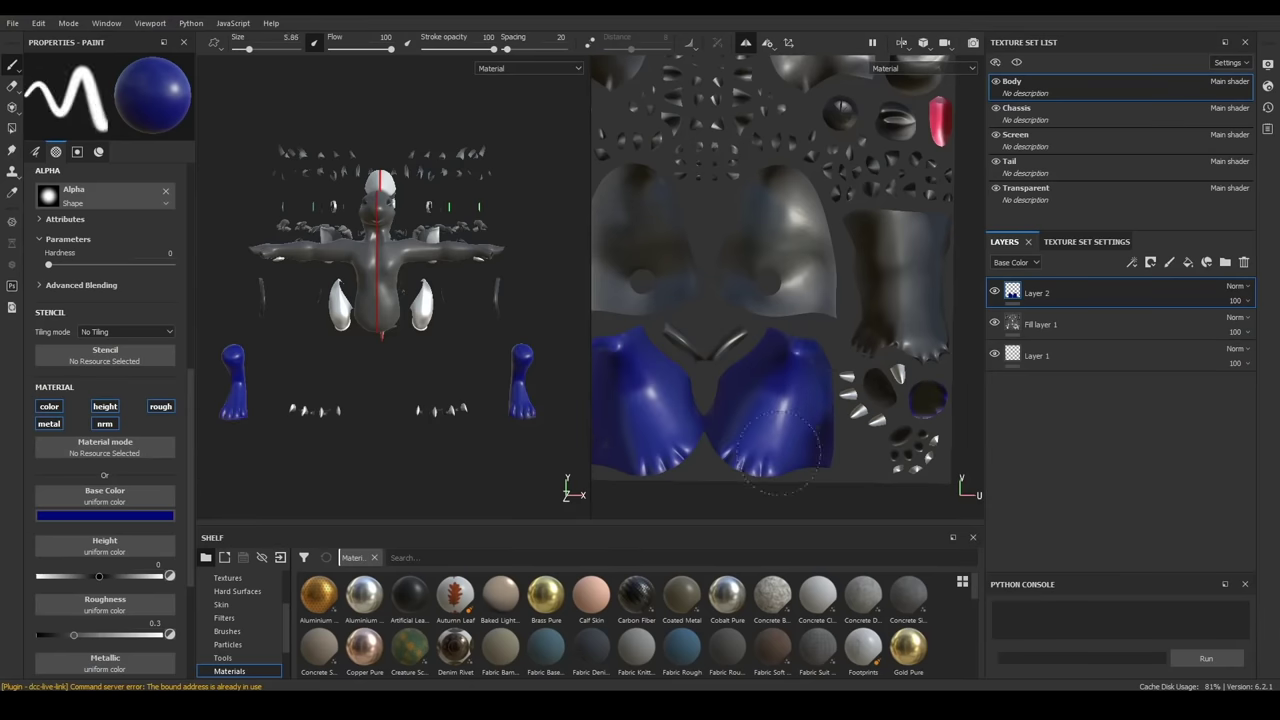
pyautogui.keyDown('alt'); pyautogui.moveTo(846, 338); pyautogui.dragTo(880, 170, button='middle'); pyautogui.keyUp('alt')
pyautogui.keyDown('alt'); pyautogui.moveTo(880, 300); pyautogui.dragTo(615, 300, button='middle'); pyautogui.keyUp('alt')
pyautogui.moveTo(762, 242); pyautogui.dragTo(796, 317)
pyautogui.keyDown('alt'); pyautogui.moveTo(796, 180); pyautogui.dragTo(788, 249, button='middle'); pyautogui.keyUp('alt')
pyautogui.scroll(3, 788, 250)
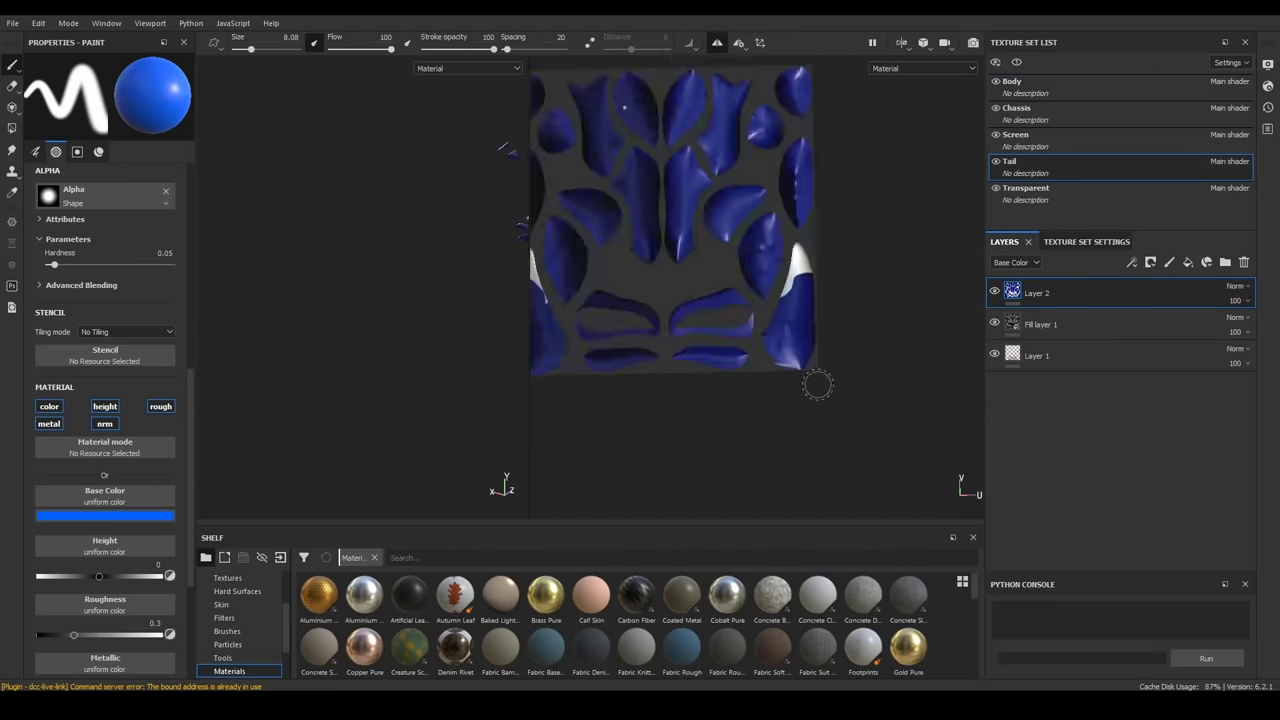
# Save the project and continue painting the Tail texture set's pieces on Layer 2 in bright blue.
pyautogui.scroll(3, 834, 320)
pyautogui.hotkey('ctrl', 's')
pyautogui.moveTo(854, 268); pyautogui.dragTo(660, 254)
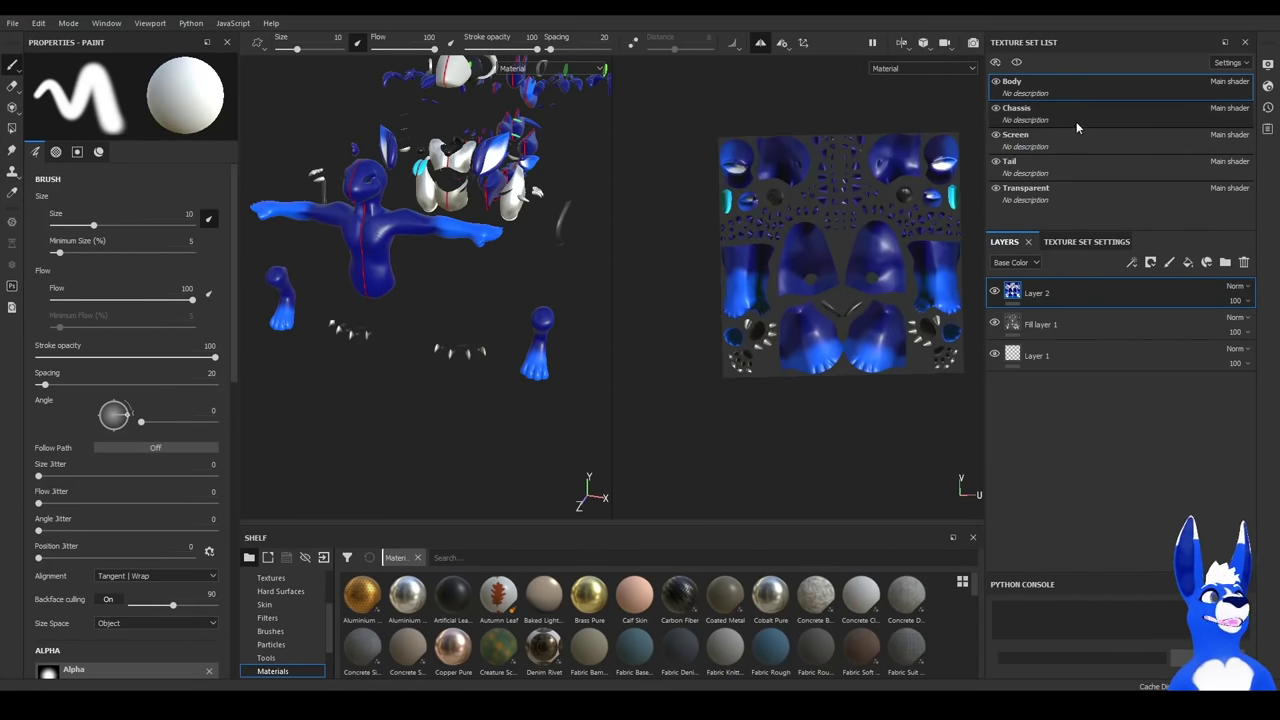
# Switch to the Screen texture set and examine the green eyes, nostrils and mouth on its face area.
pyautogui.click(1070, 165)
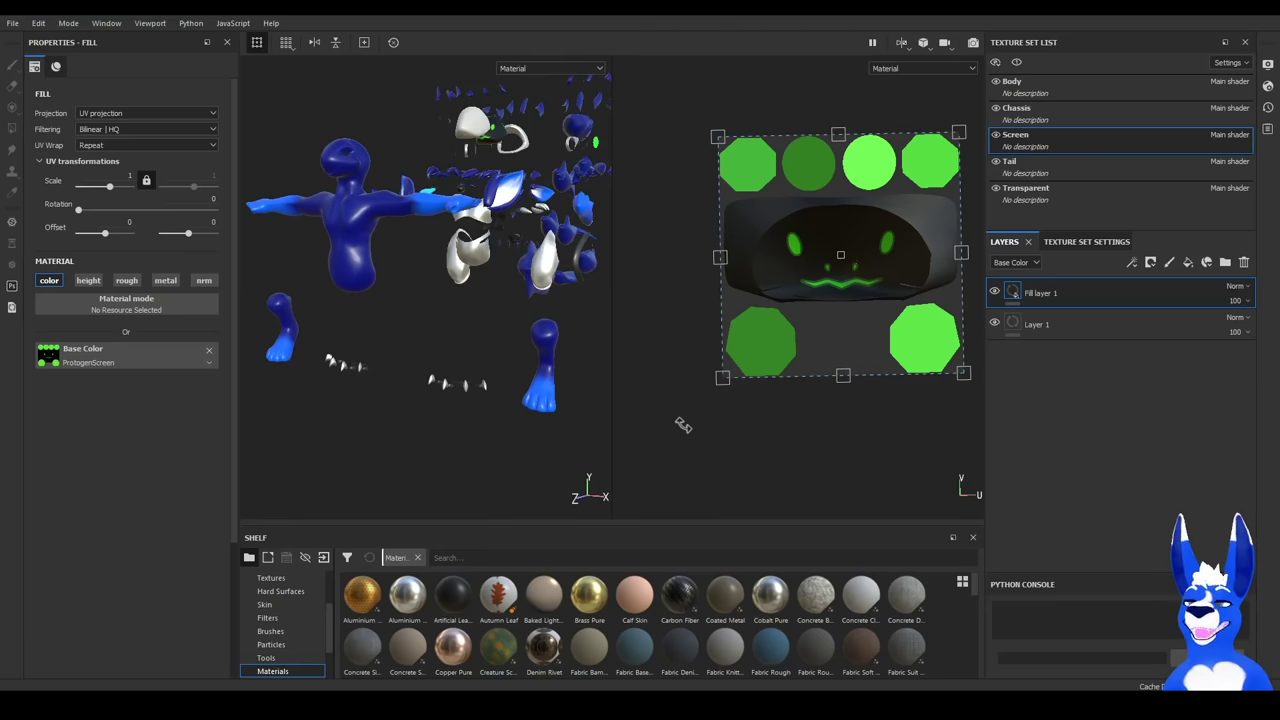
pyautogui.scroll(10, 909, 184)
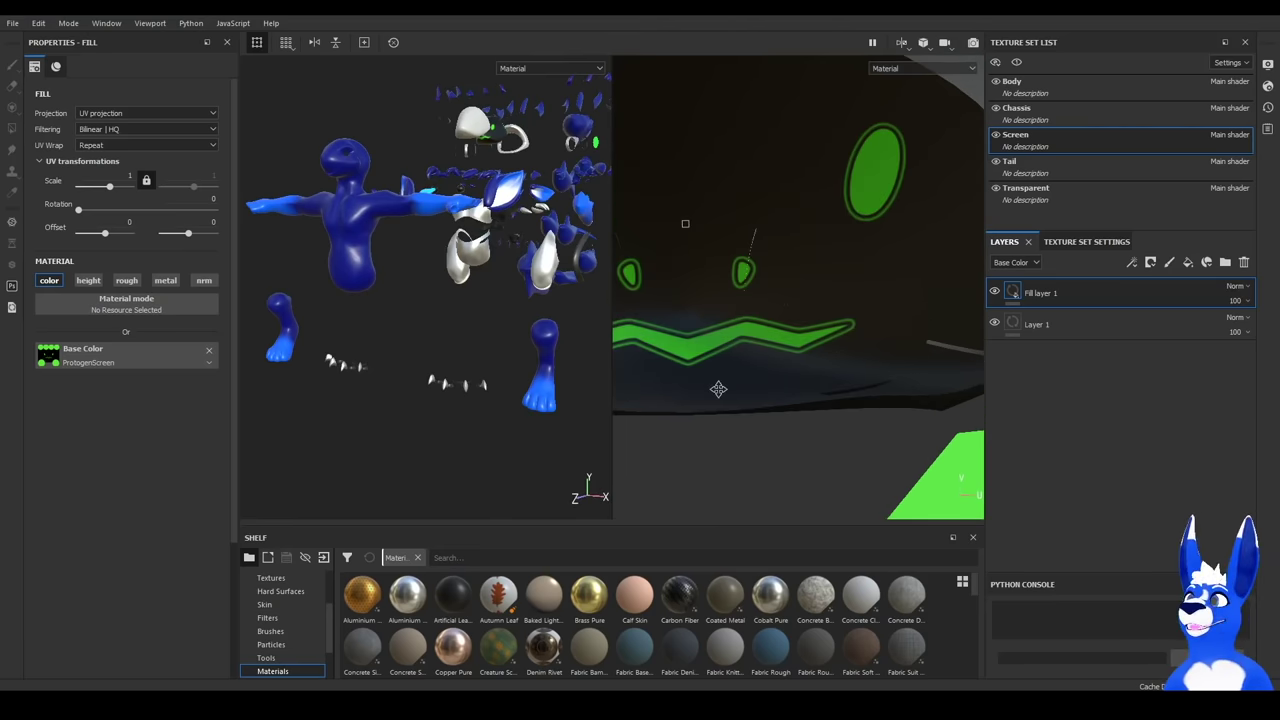
pyautogui.scroll(-5, 718, 389)
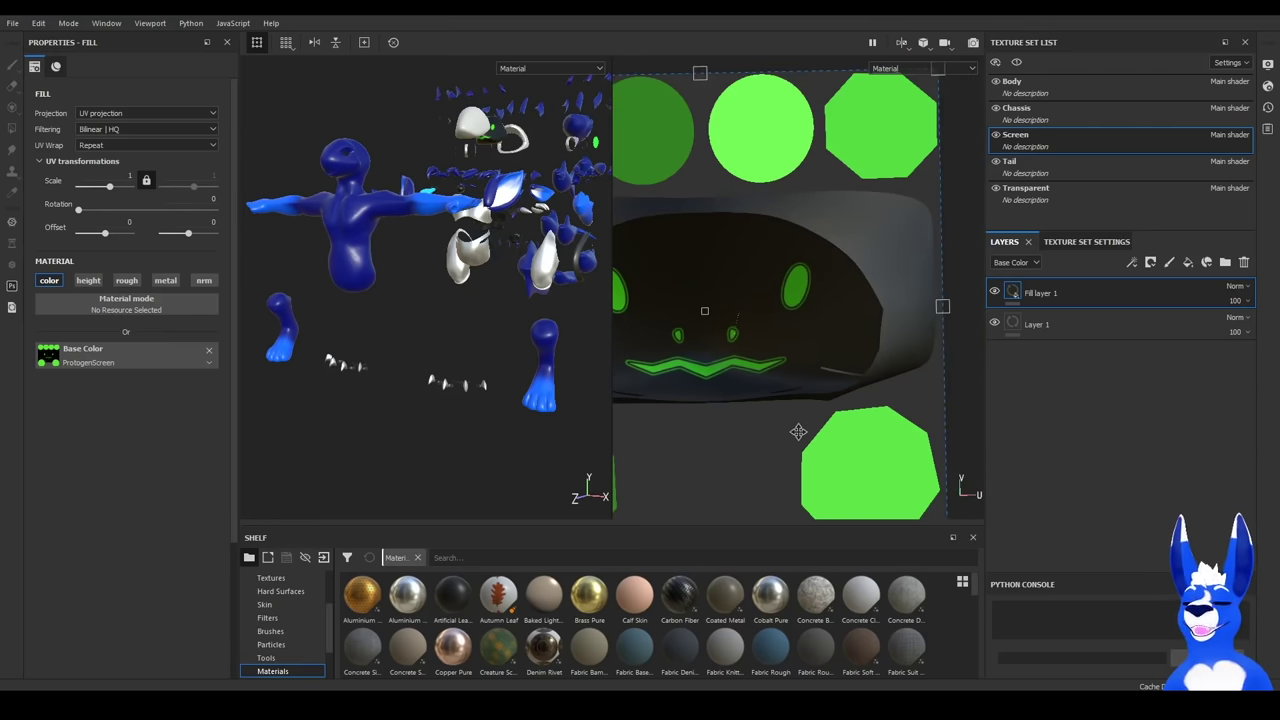
pyautogui.scroll(-3, 797, 433)
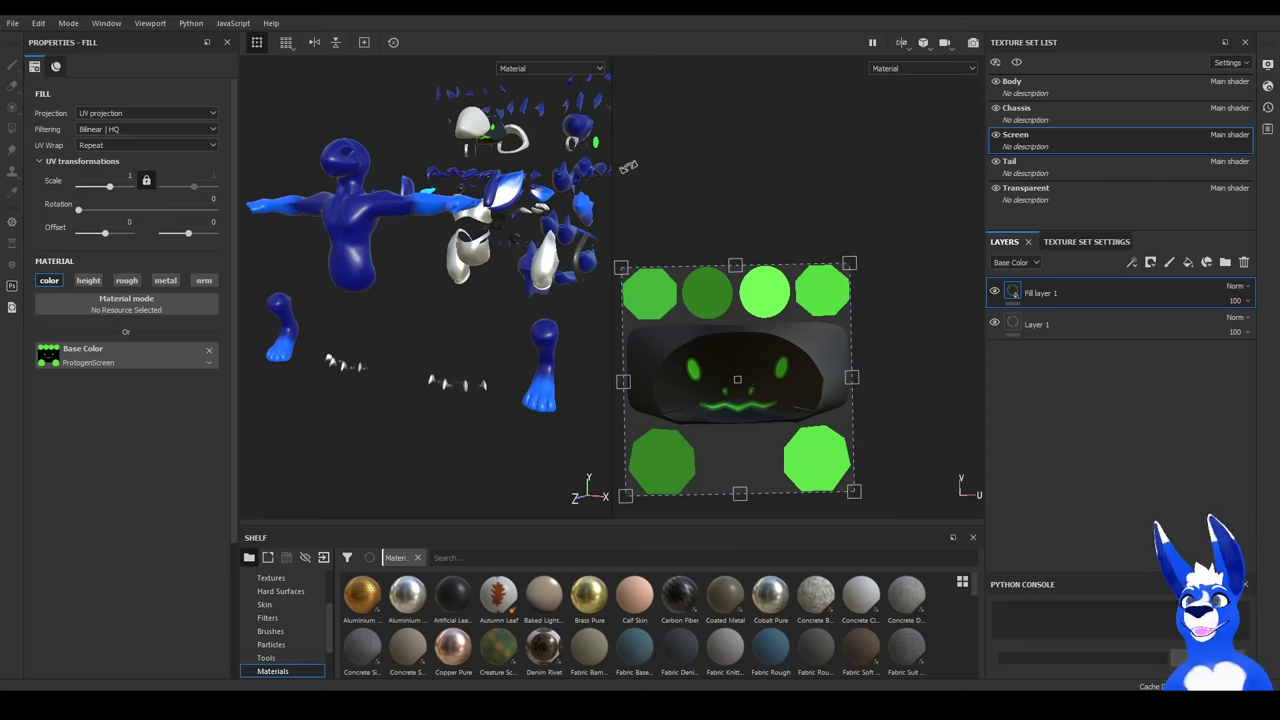
# Export the Body, Chassis and Tail texture sets as 8-bit PNGs to New Textures, and select the exported Body and Chassis base maps.
pyautogui.click(14, 23)
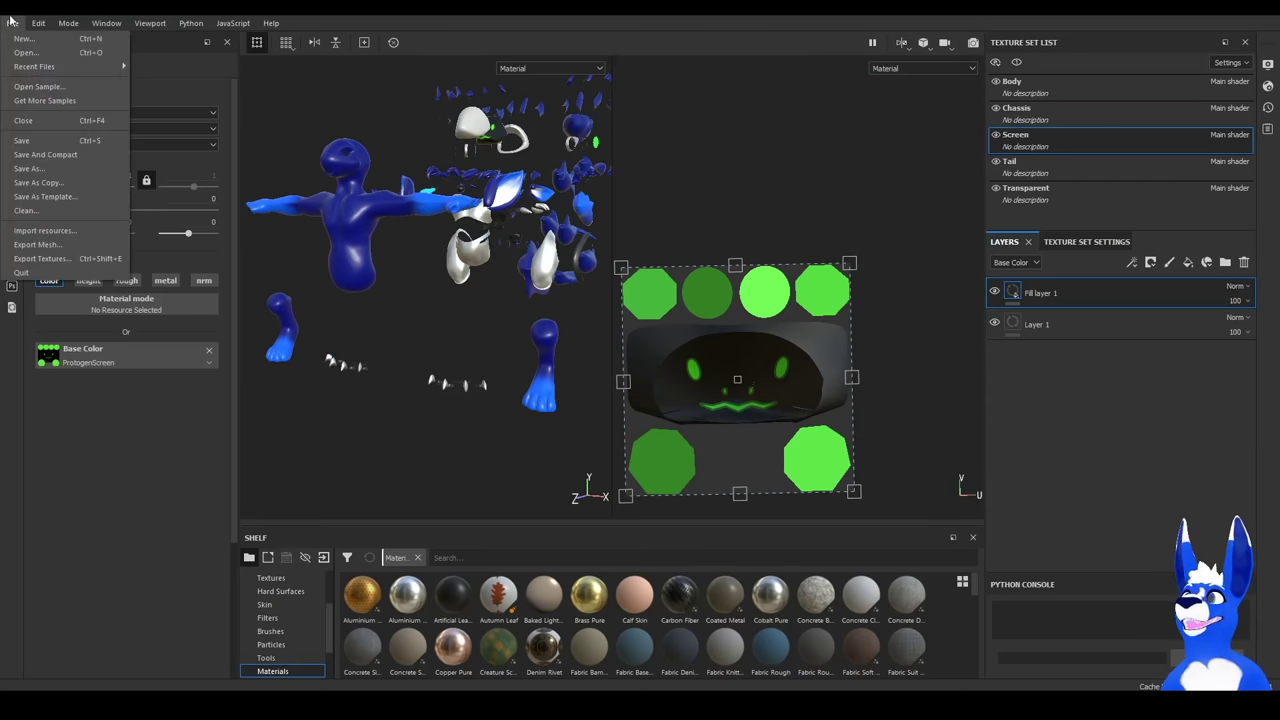
pyautogui.click(60, 258)
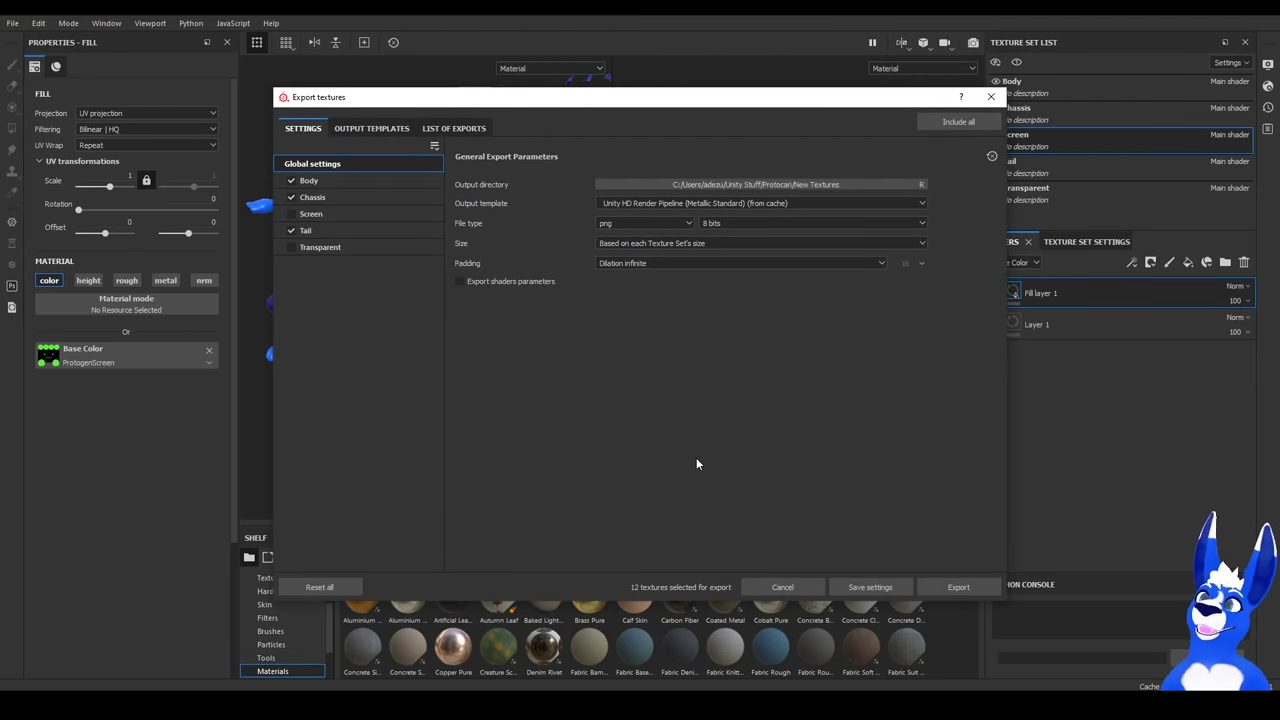
pyautogui.click(958, 588)
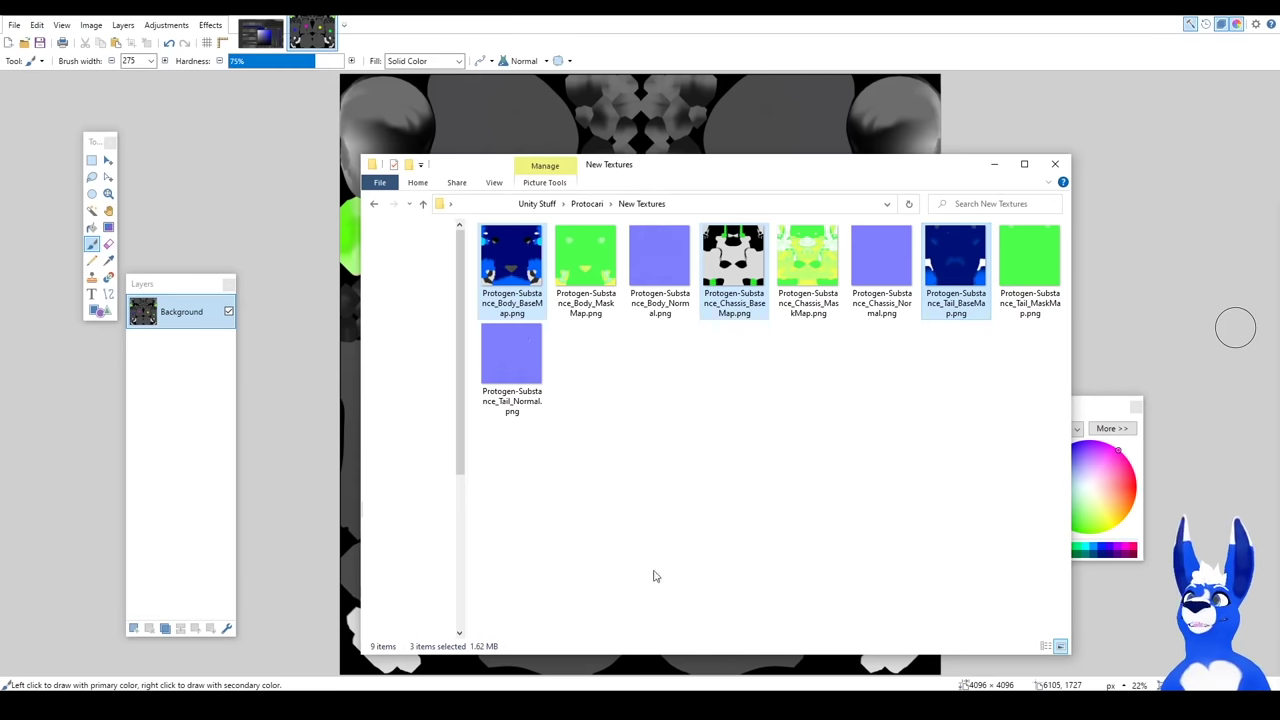
pyautogui.click(511, 268)
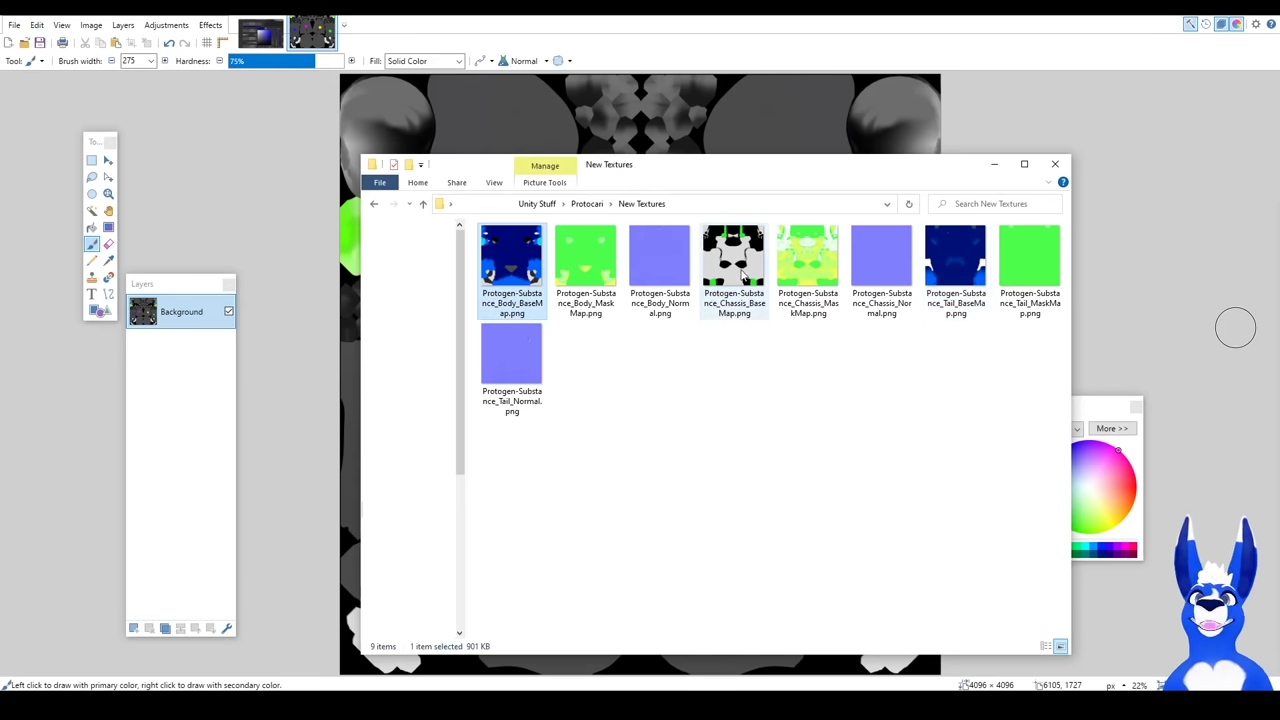
pyautogui.keyDown('ctrl'); pyautogui.click(743, 278); pyautogui.keyUp('ctrl')
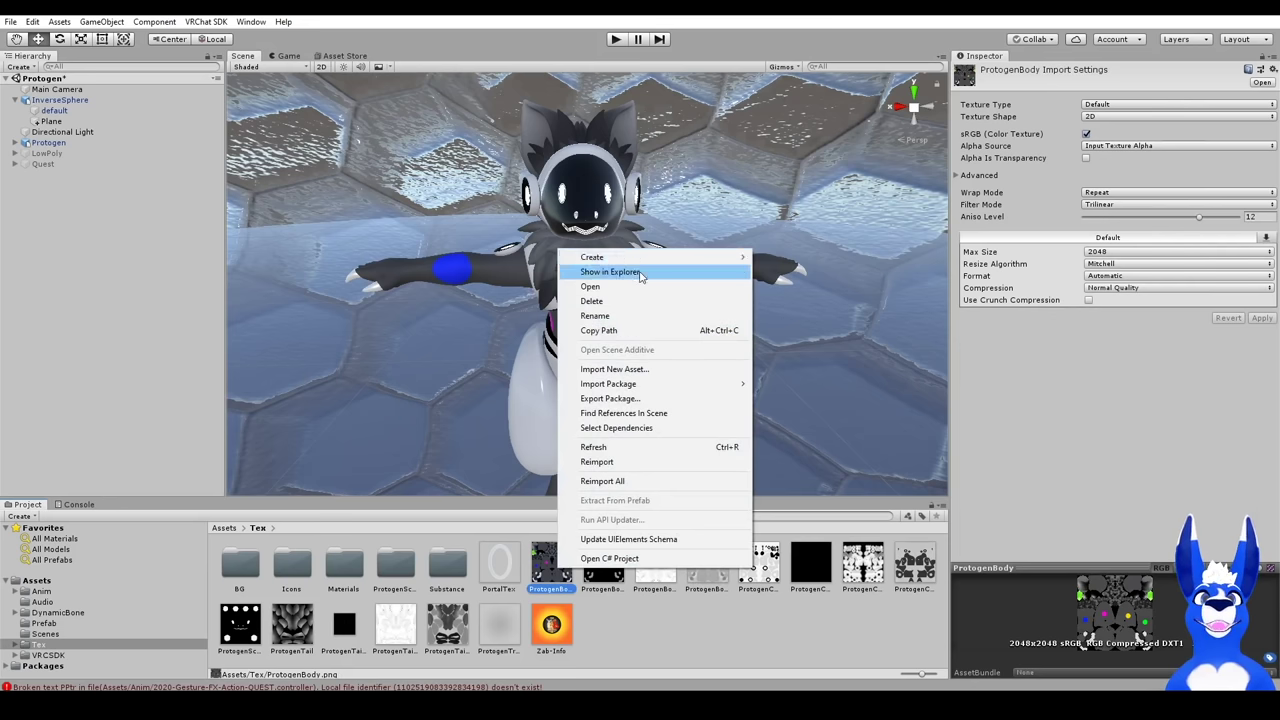
# Locate ProtogenBody in Explorer from Unity, open the ProtogenBody, ProtogenChassis and ProtogenTail PNGs in paint.net, and close the older body image.
pyautogui.click(637, 270)
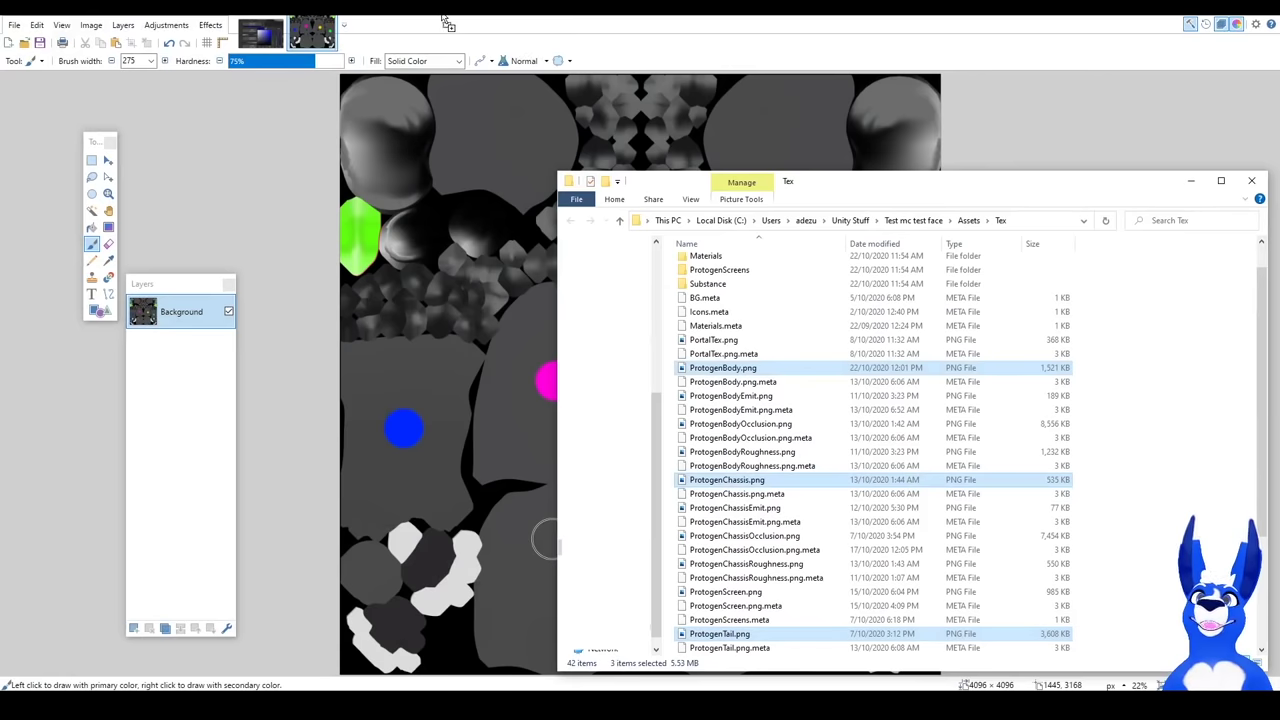
pyautogui.moveTo(447, 24); pyautogui.dragTo(590, 237)
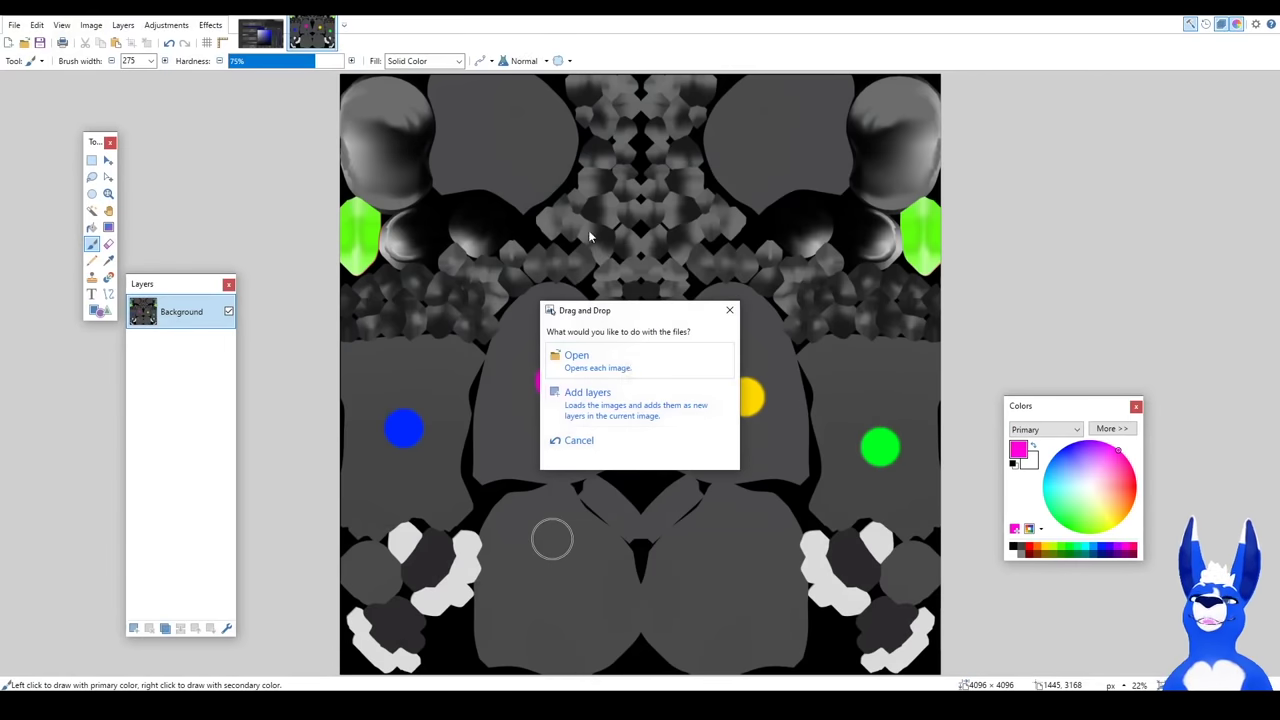
pyautogui.click(605, 363)
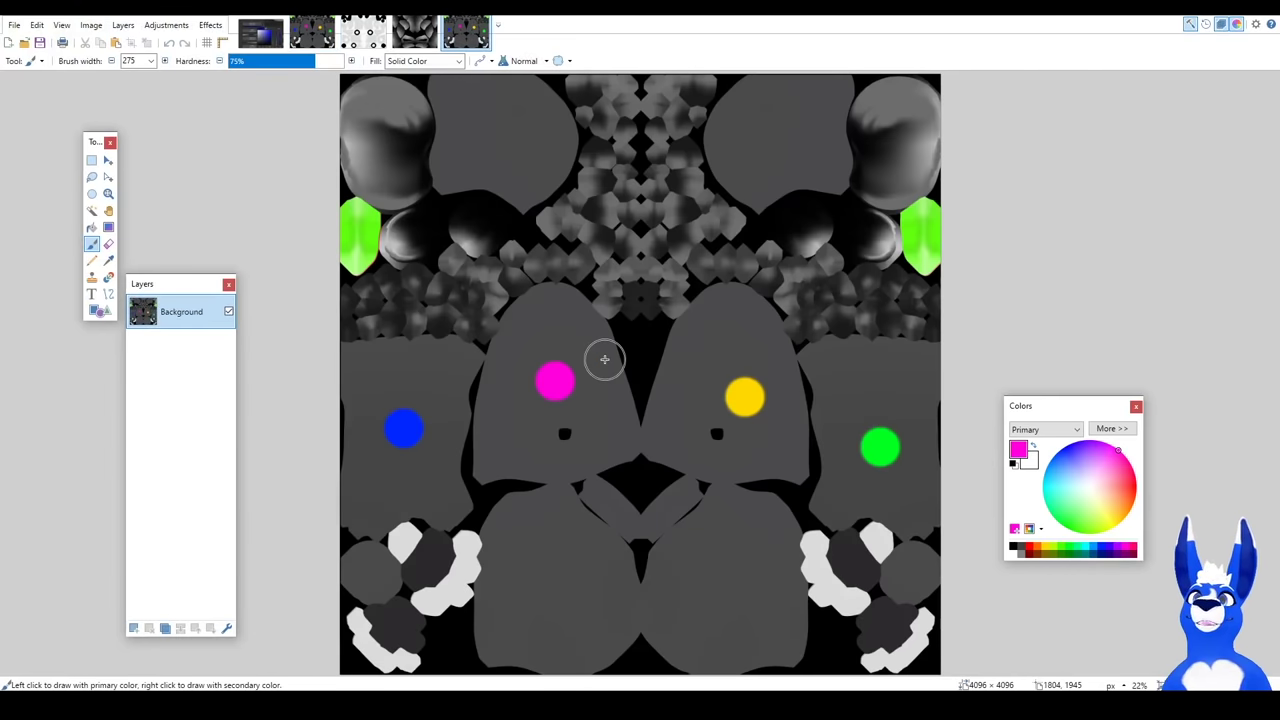
pyautogui.click(304, 23)
pyautogui.hotkey('ctrl', 'w')
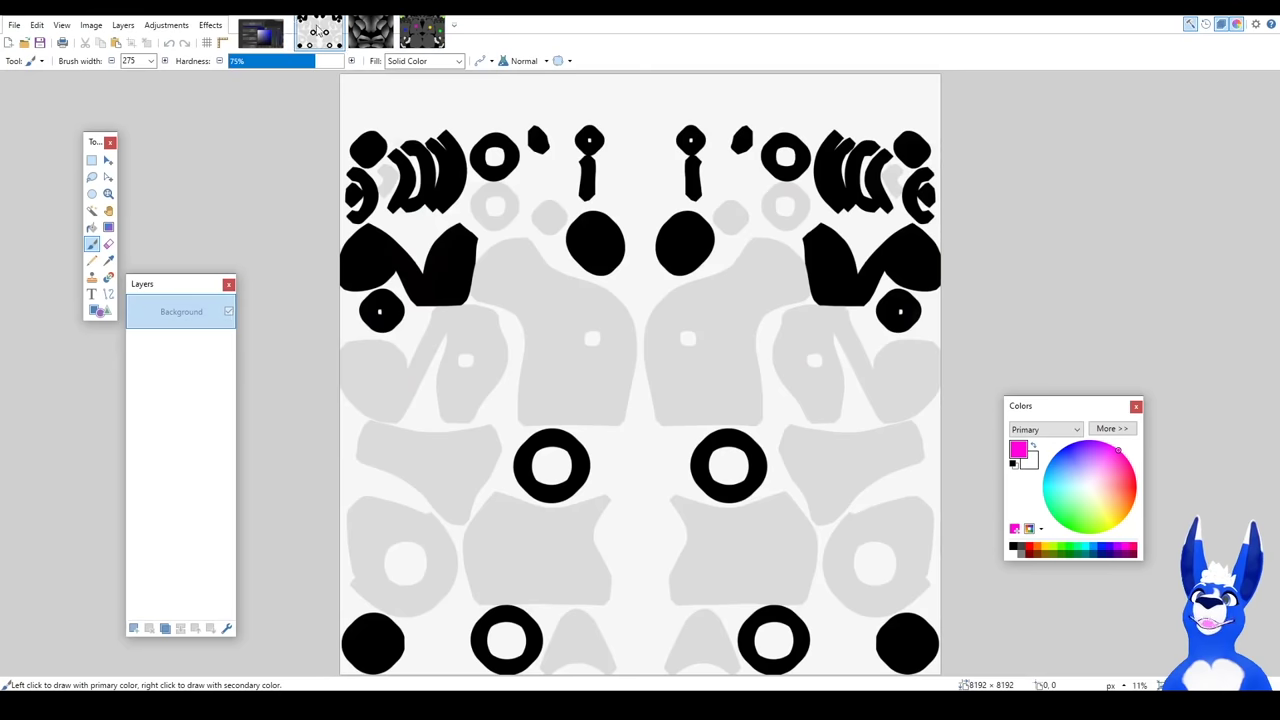
# Copy the exported Body base map from New Textures over the ProtogenBody image and save it with auto-detect bit depth.
pyautogui.click(130, 705)
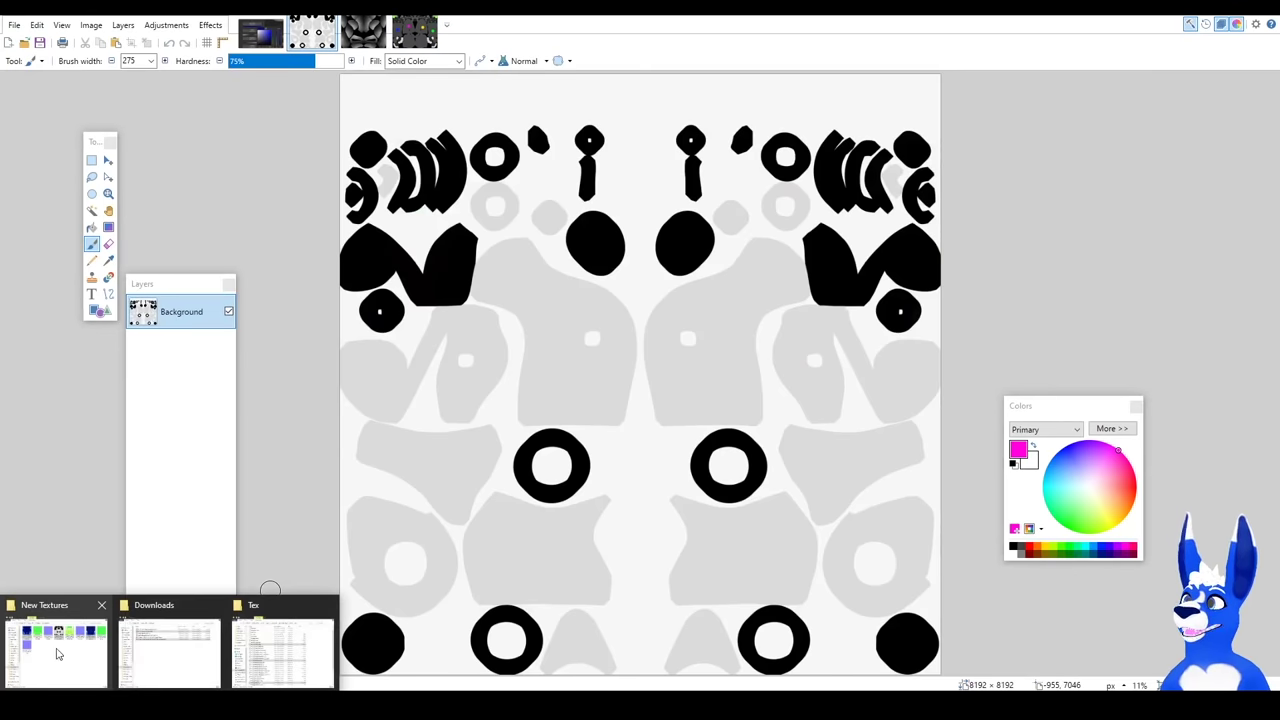
pyautogui.click(56, 651)
pyautogui.click(503, 262)
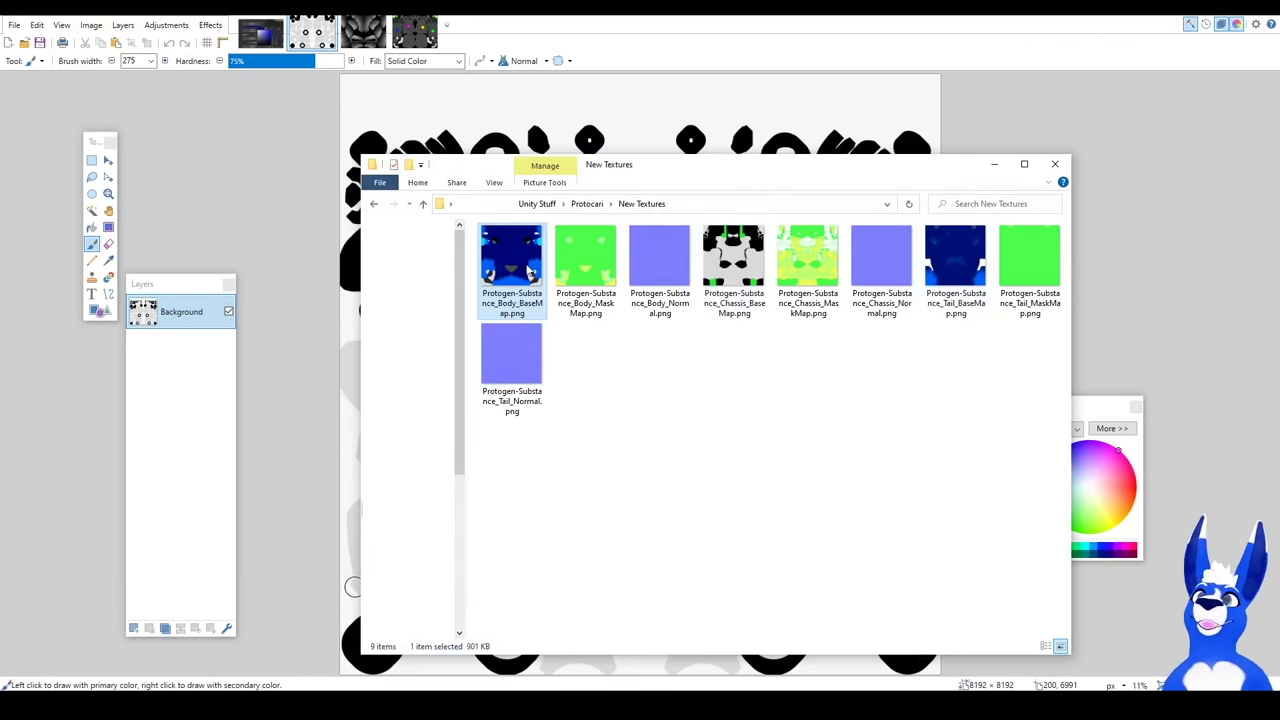
pyautogui.click(416, 32)
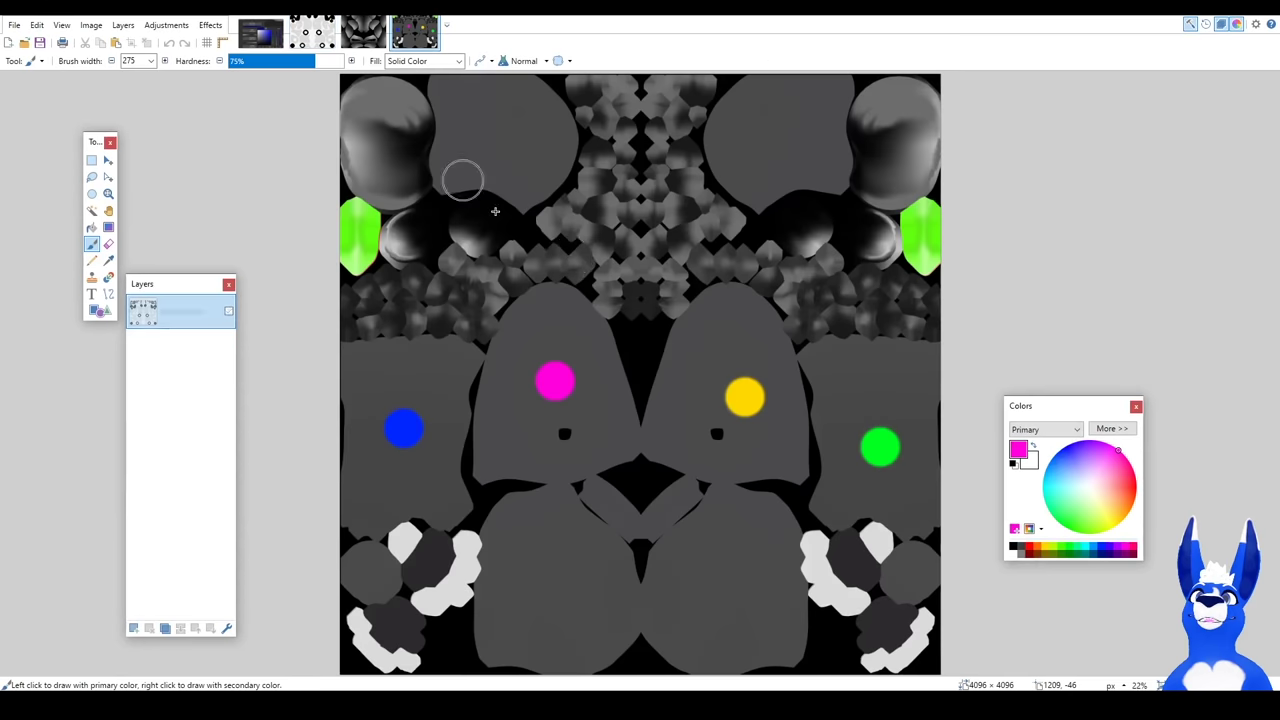
pyautogui.hotkey('ctrl', 'v')
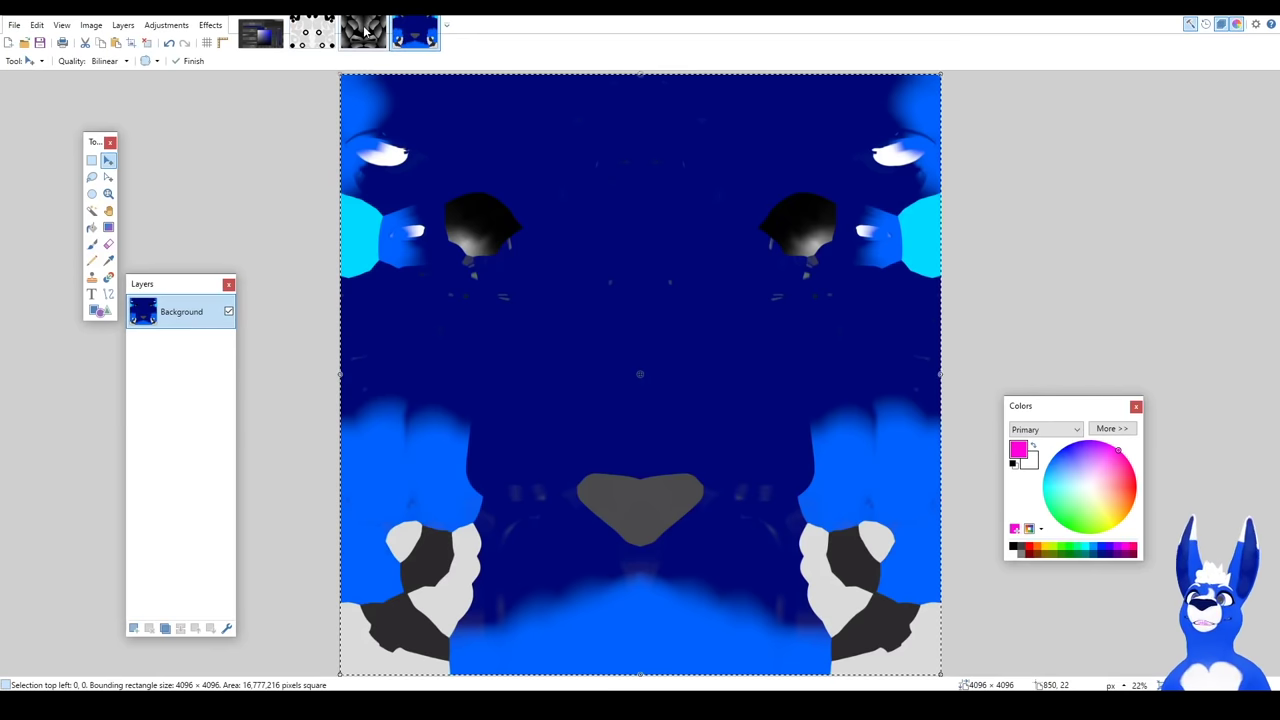
pyautogui.hotkey('ctrl', 's')
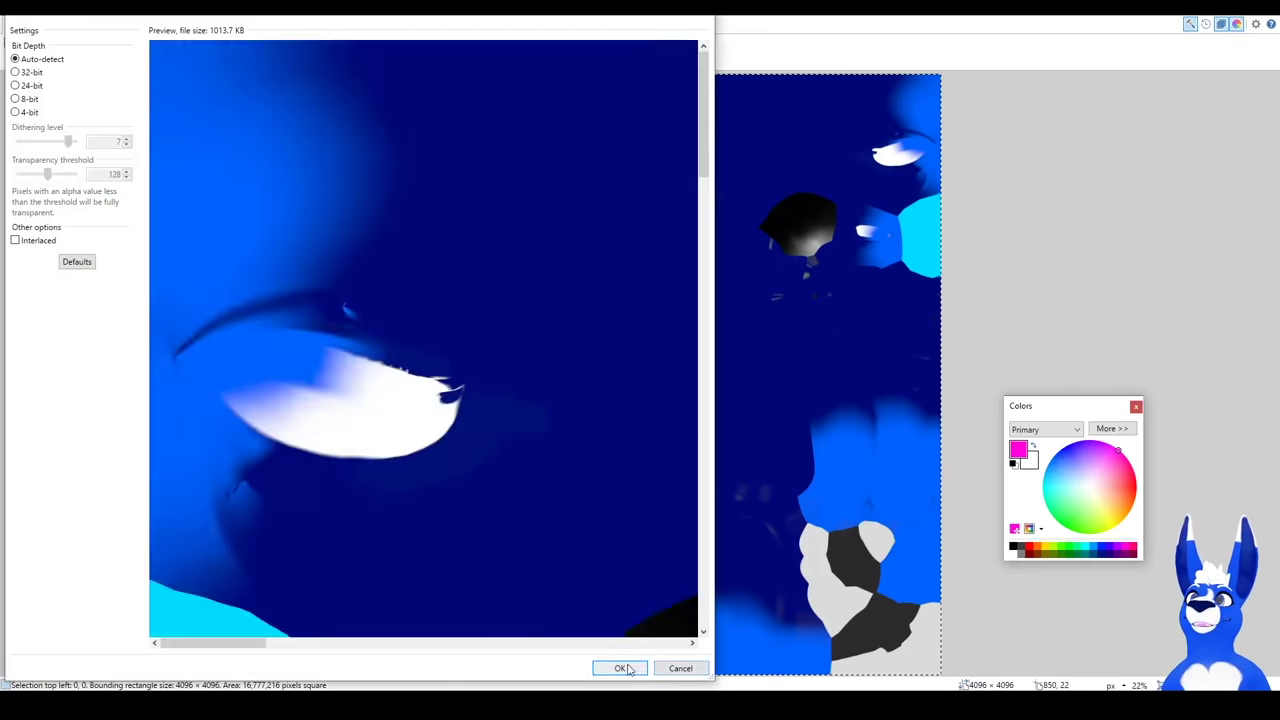
pyautogui.click(619, 668)
# Copy the exported Tail base map from New Textures over the ProtogenTail image and save it with auto-detect bit depth.
pyautogui.moveTo(175, 675)
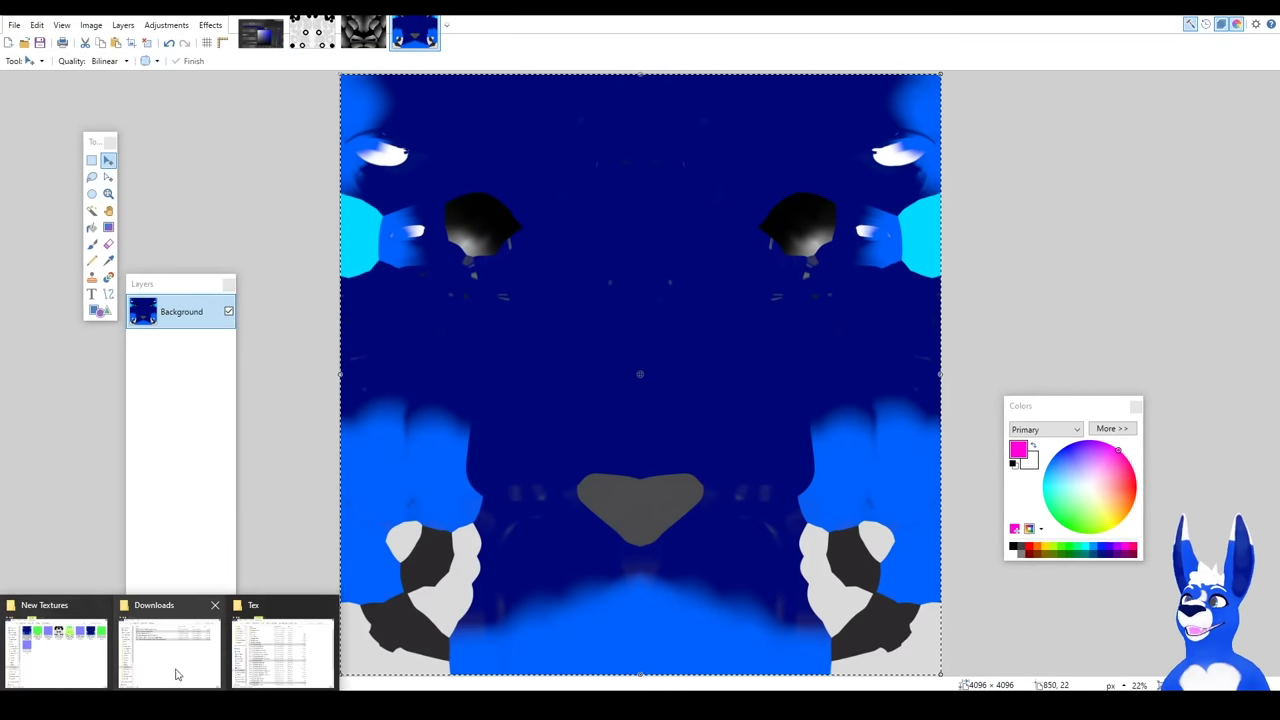
pyautogui.click(86, 661)
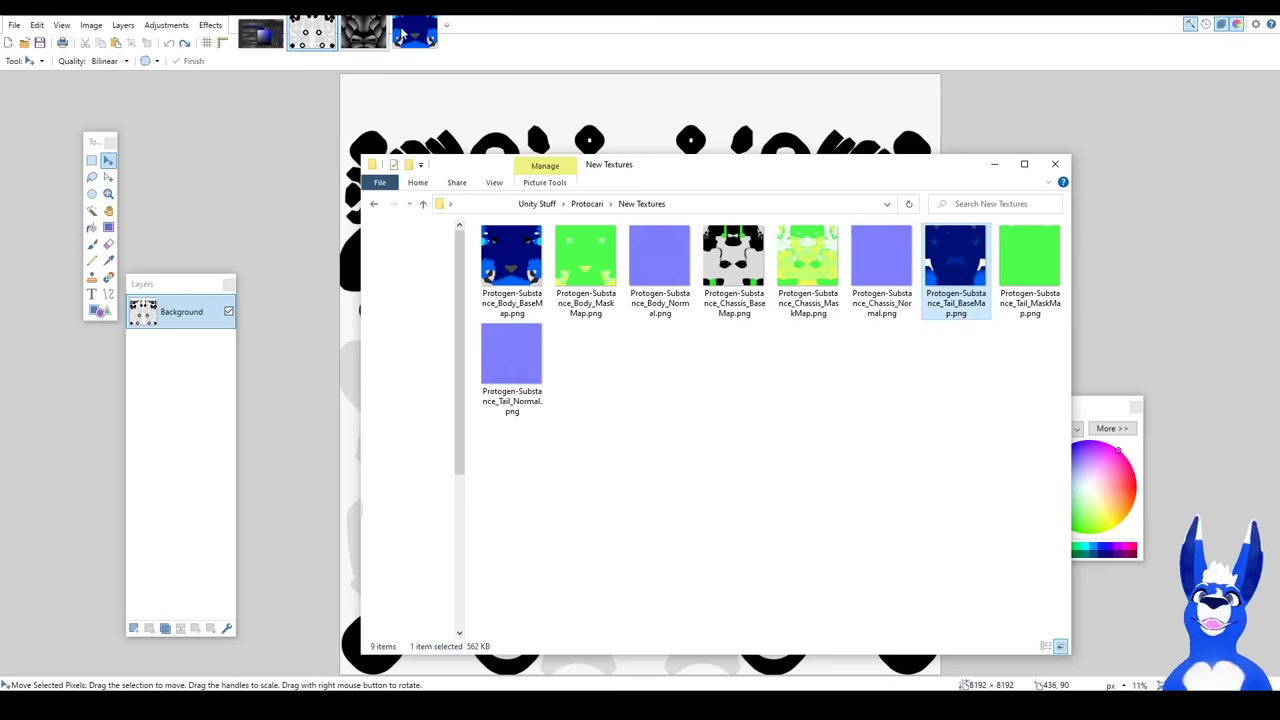
pyautogui.click(410, 33)
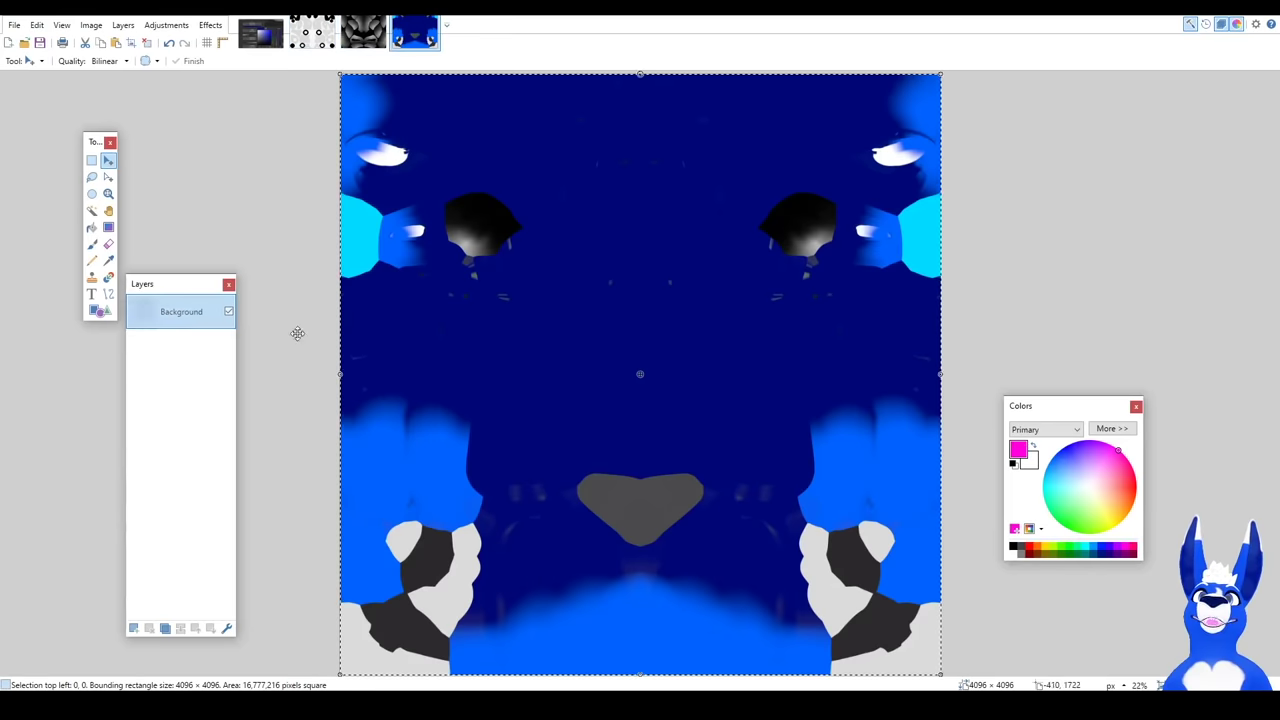
pyautogui.click(363, 32)
pyautogui.hotkey('ctrl', 'v')
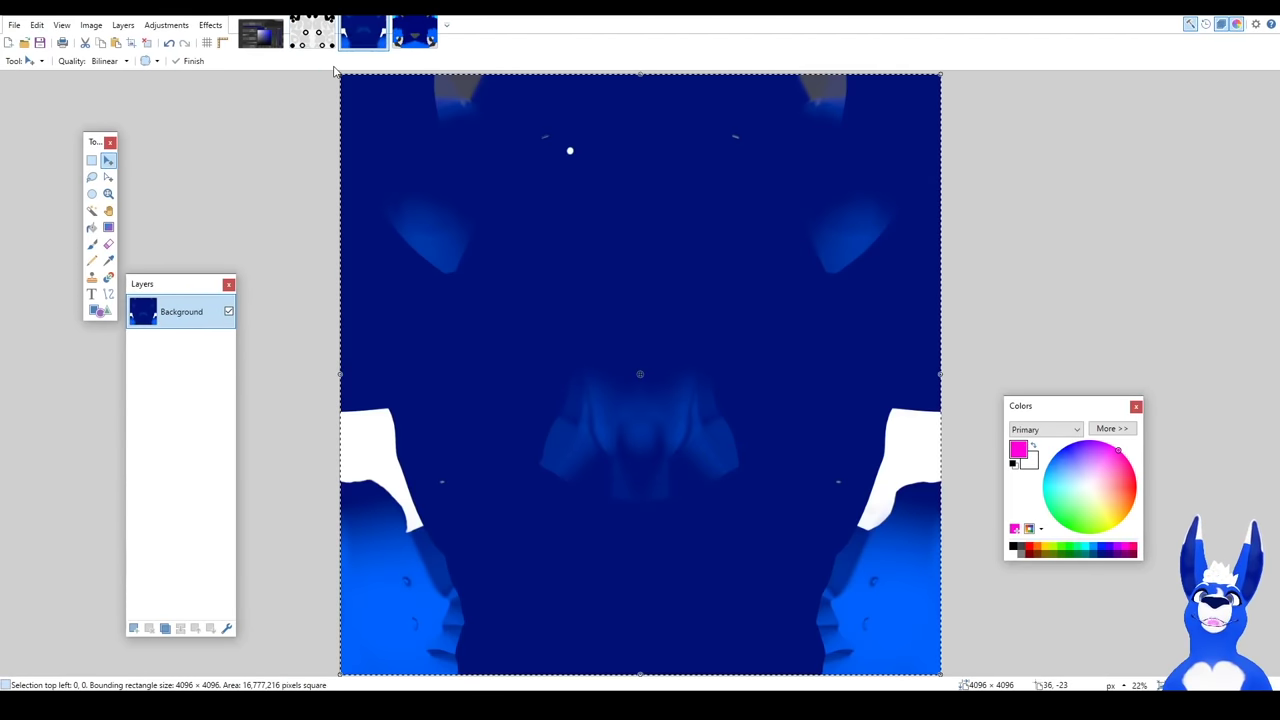
pyautogui.hotkey('ctrl', 's')
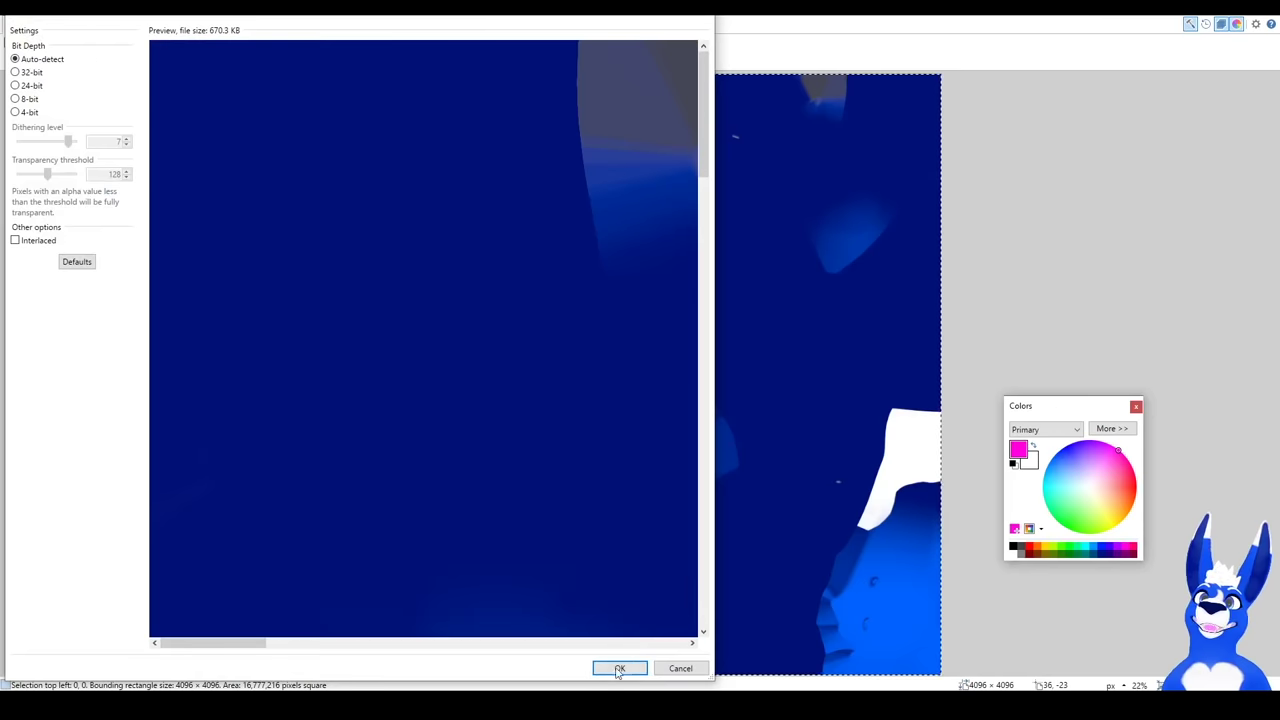
pyautogui.click(618, 667)
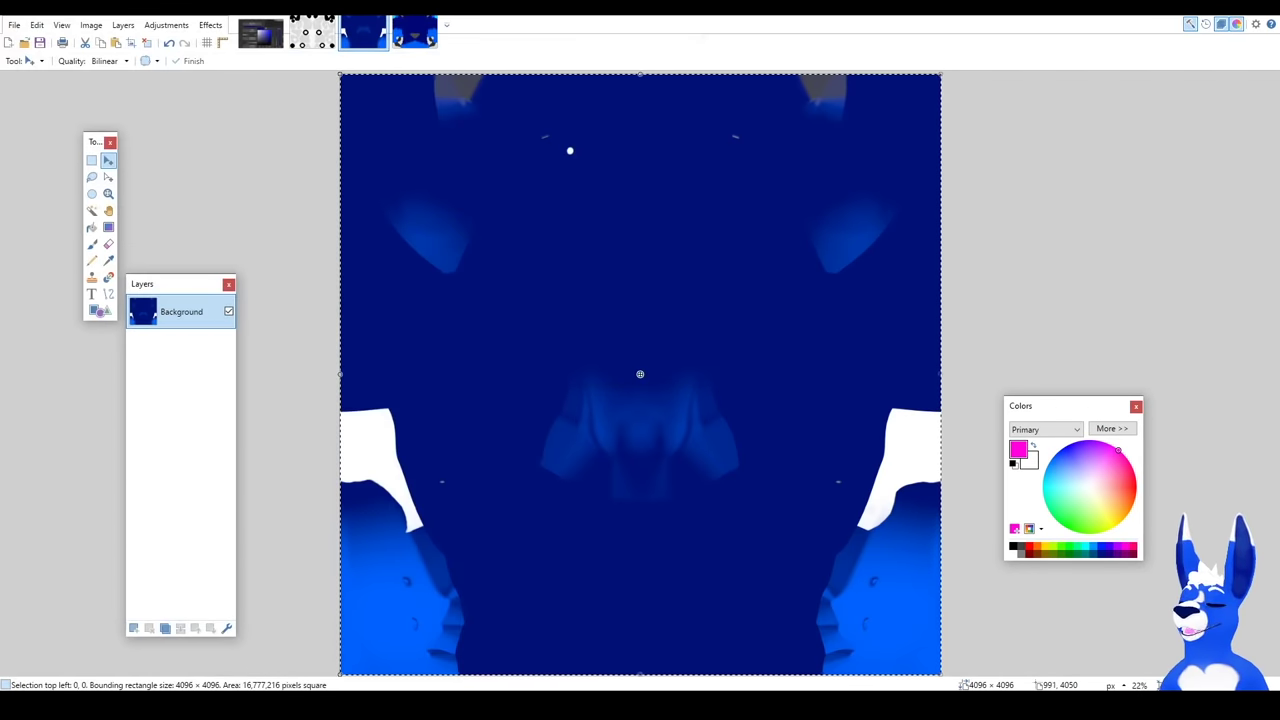
# Switch to Unity and examine the updated textures on the Protogen avatar from the front and side.
pyautogui.moveTo(489, 705)
pyautogui.click(557, 647)
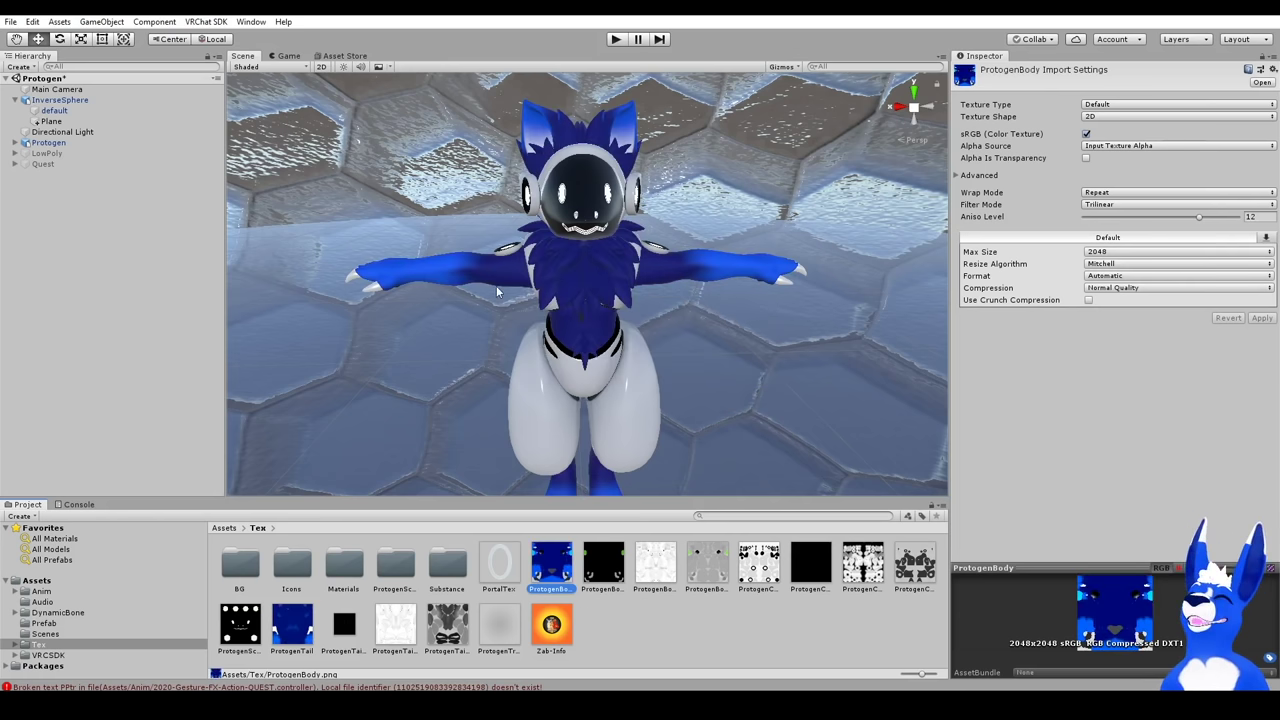
pyautogui.keyDown('alt'); pyautogui.moveTo(780, 265); pyautogui.dragTo(480, 309); pyautogui.keyUp('alt')
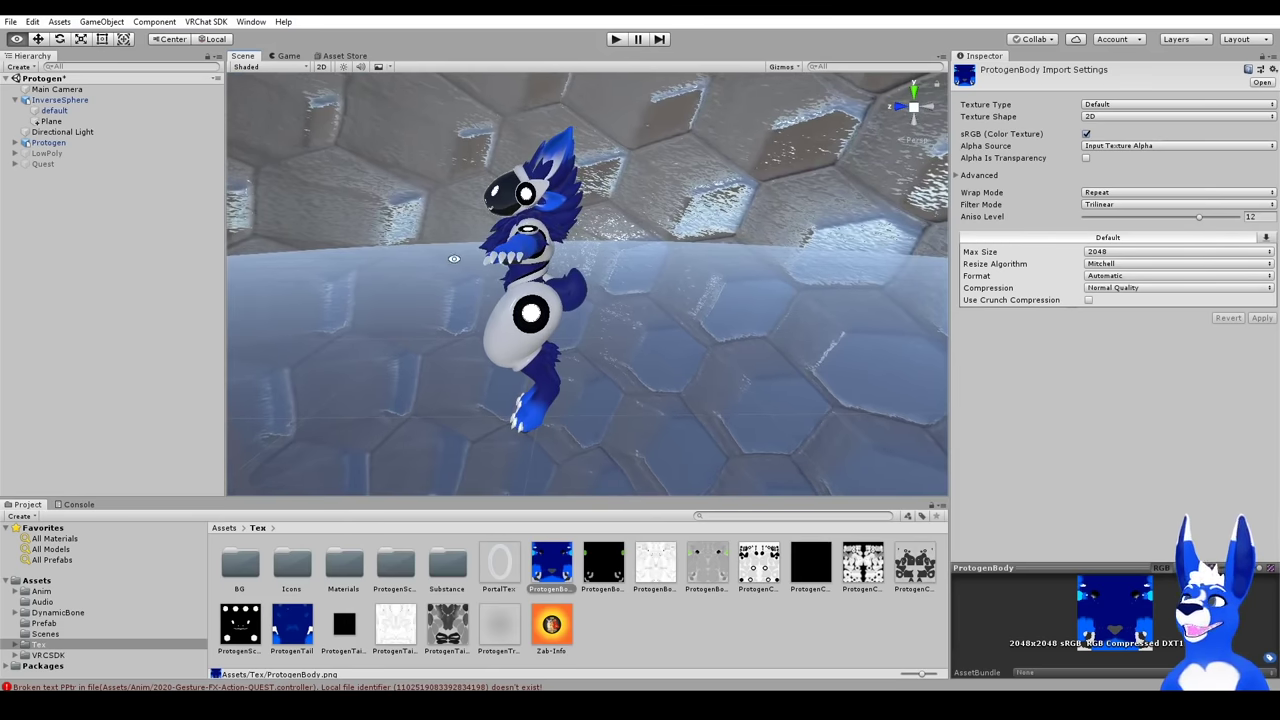
pyautogui.scroll(5, 480, 309)
# Expand the Protogen object's children and try to enable its TailSpiked object.
pyautogui.click(550, 293)
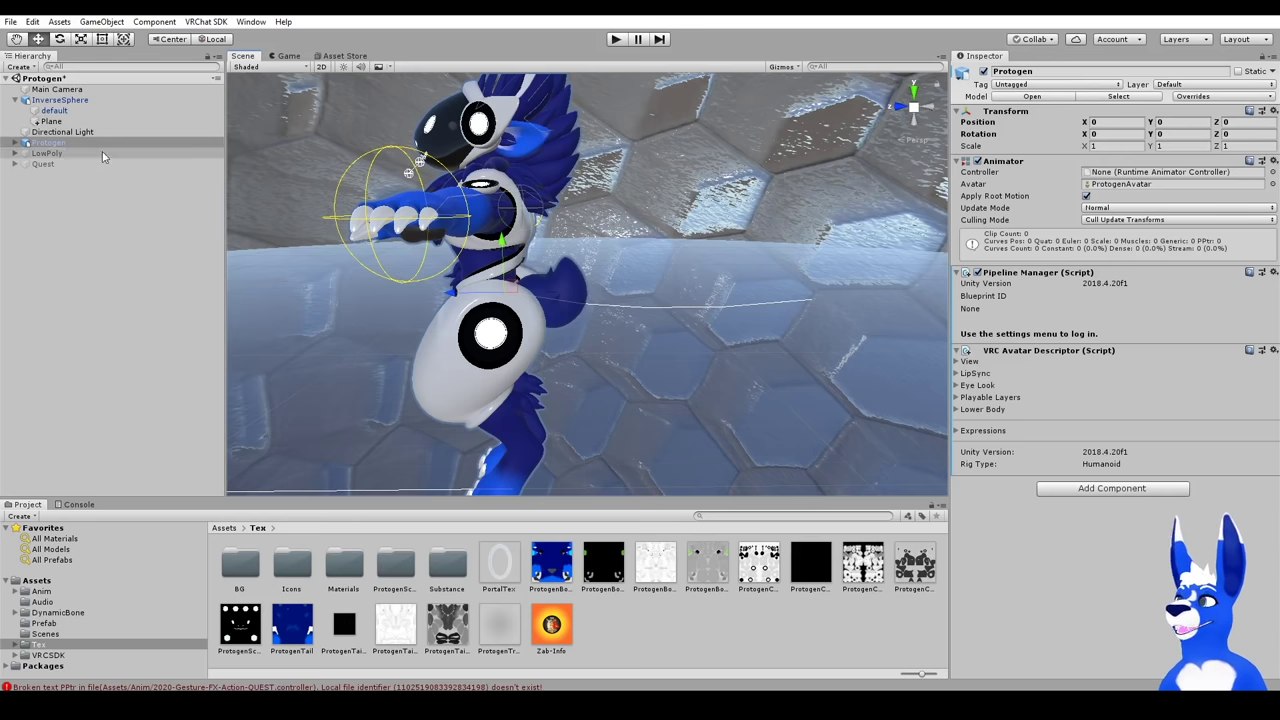
pyautogui.click(15, 144)
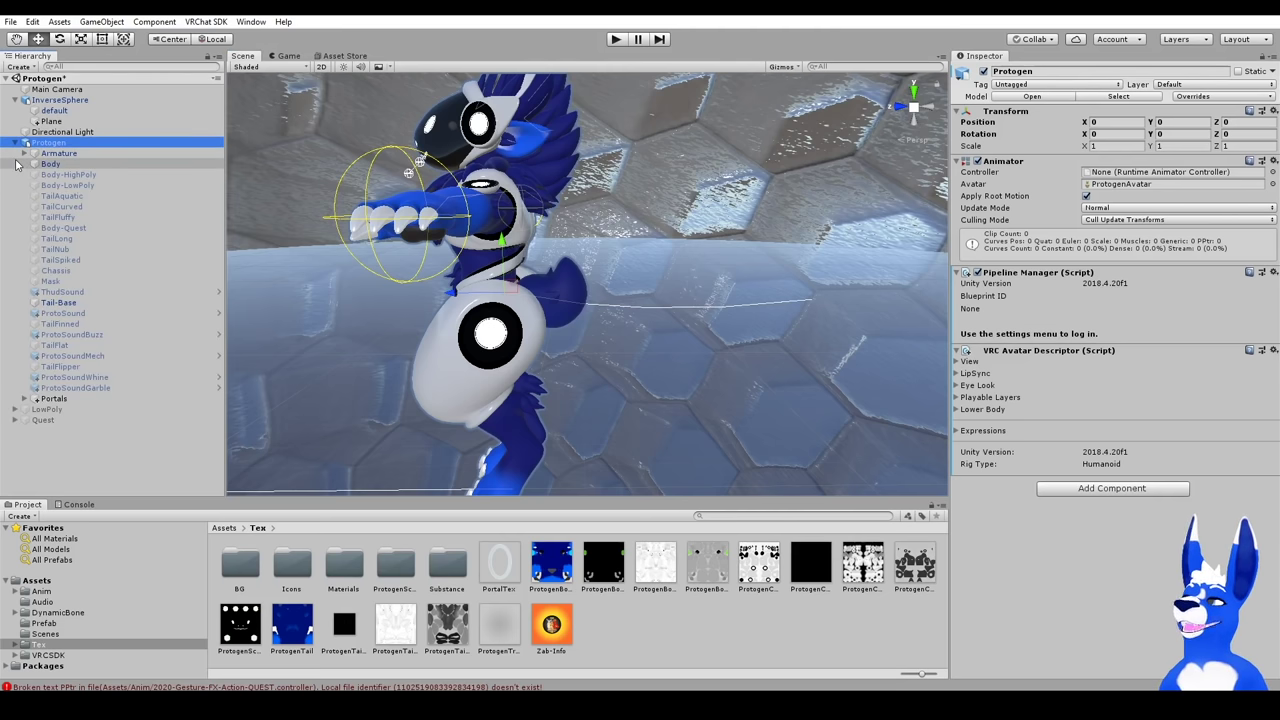
pyautogui.click(70, 262)
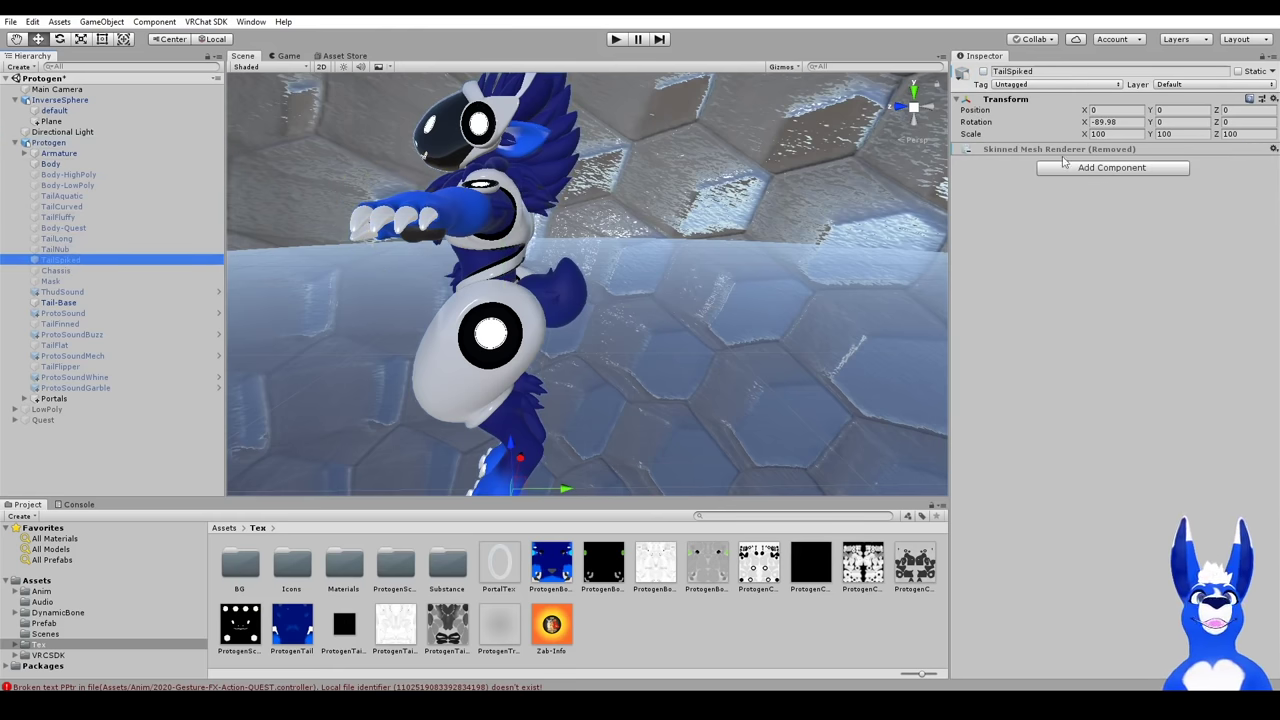
pyautogui.click(984, 72)
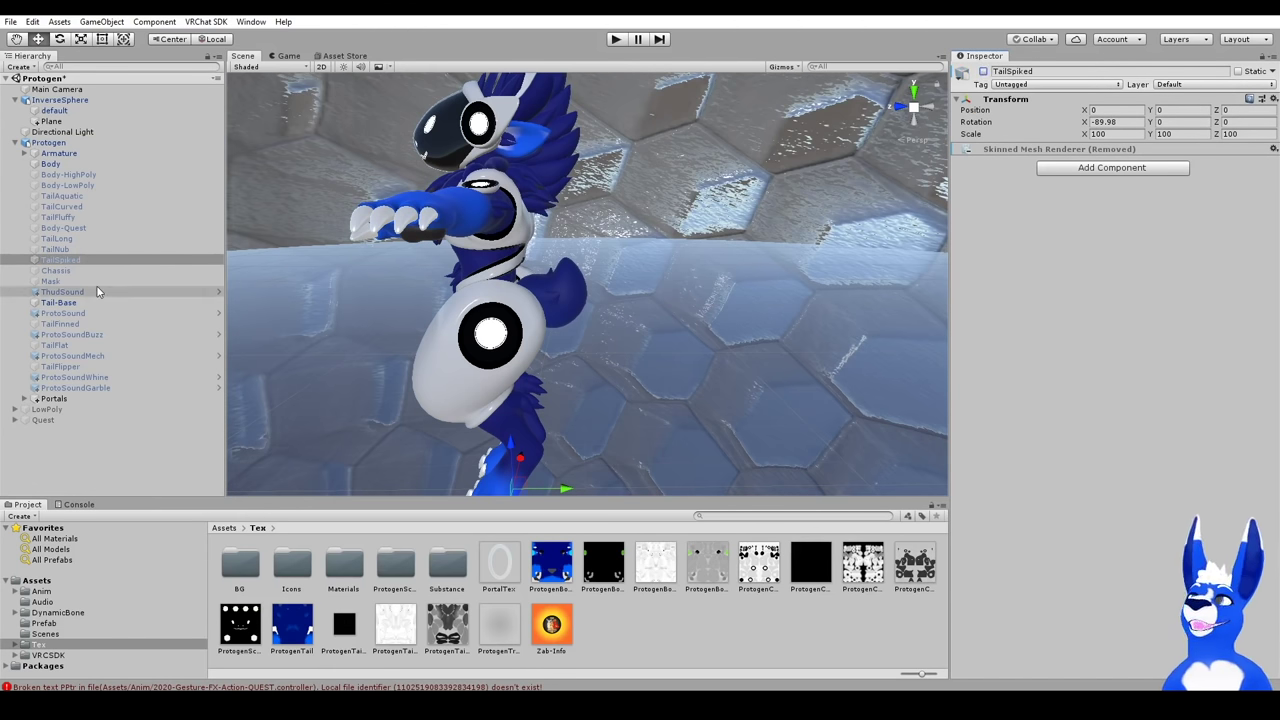
# Replace the mesh of the Tail-Base object's Skinned Mesh Renderer with TailLong.
pyautogui.click(72, 303)
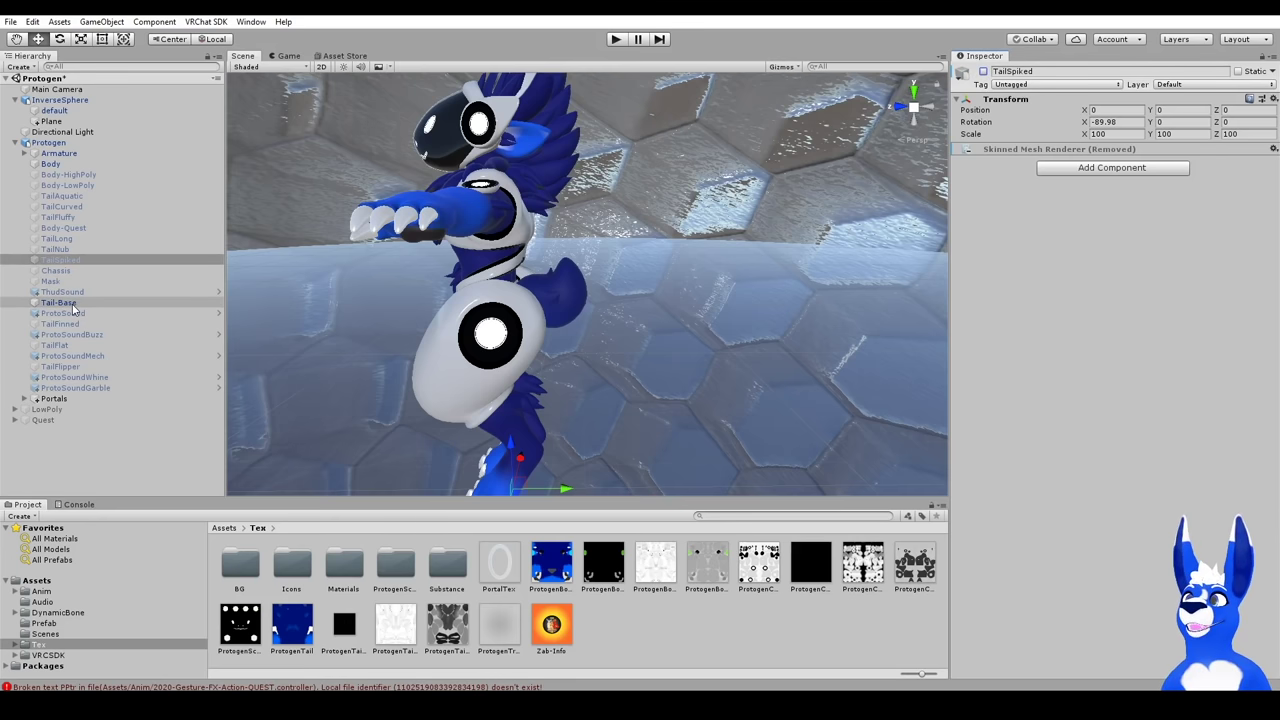
pyautogui.scroll(-1, 405, 375)
pyautogui.moveTo(405, 375); pyautogui.dragTo(473, 382, button='middle')
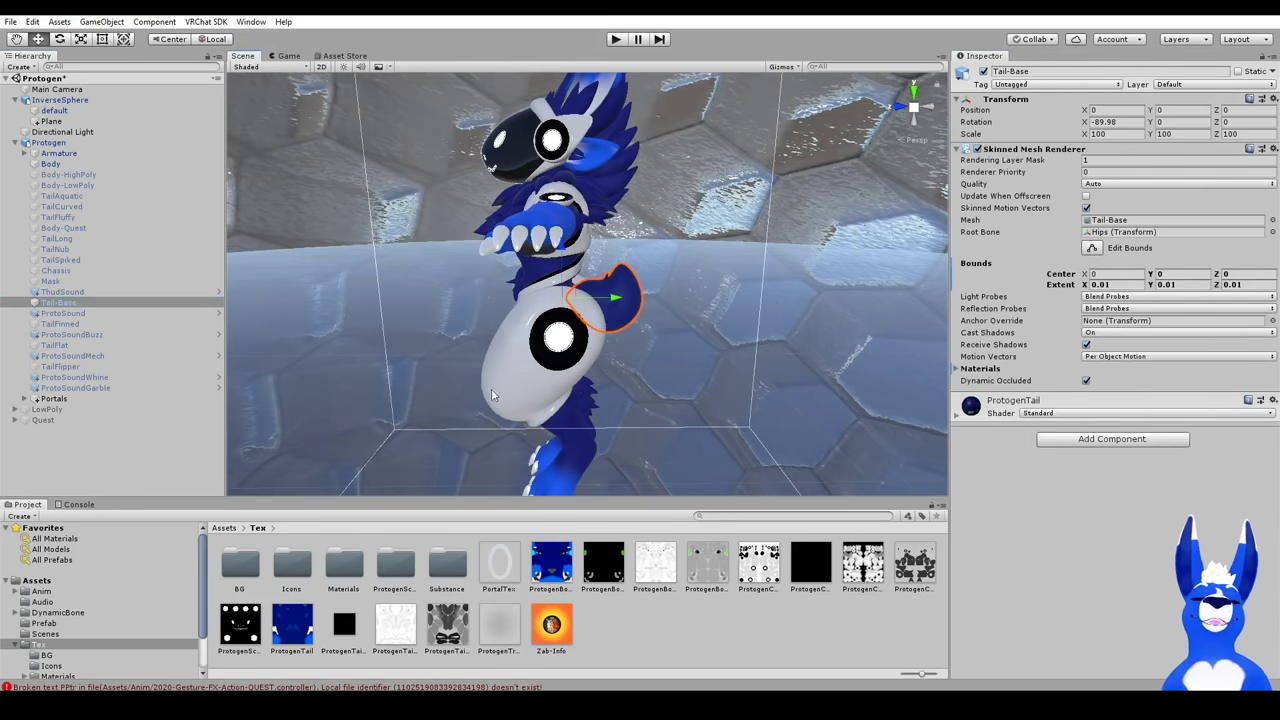
pyautogui.click(1105, 222)
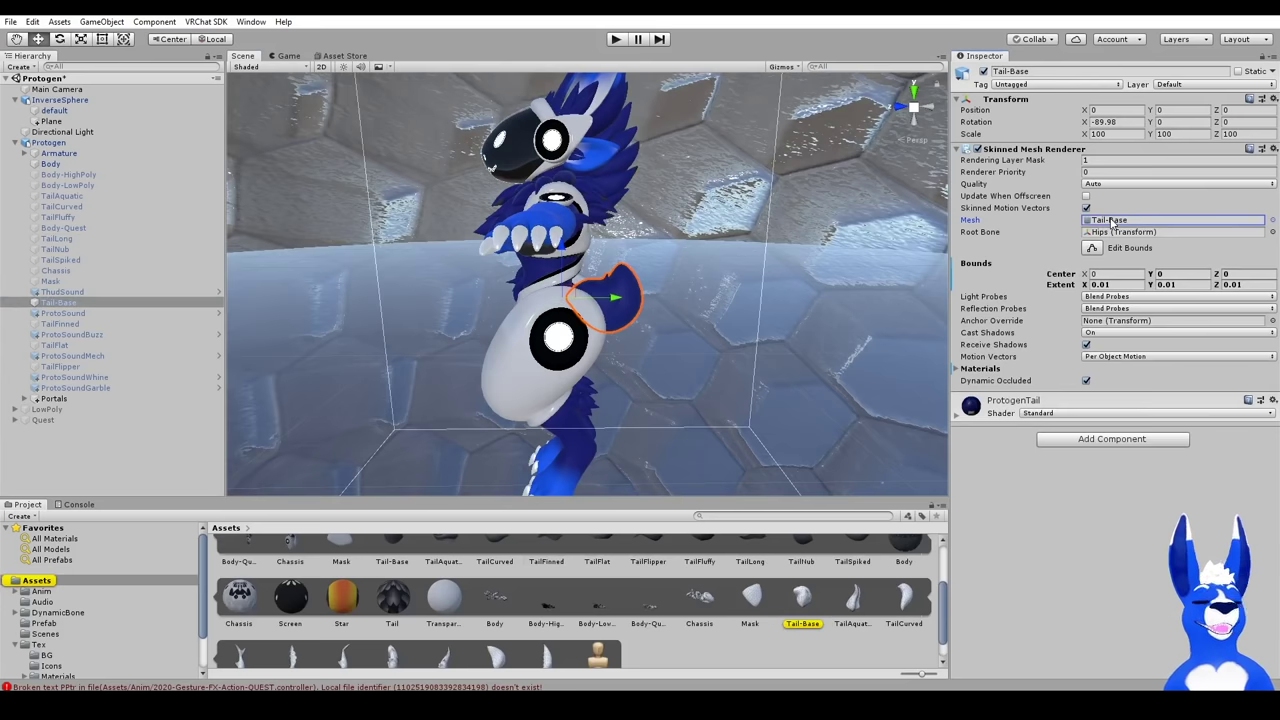
pyautogui.scroll(-1, 684, 635)
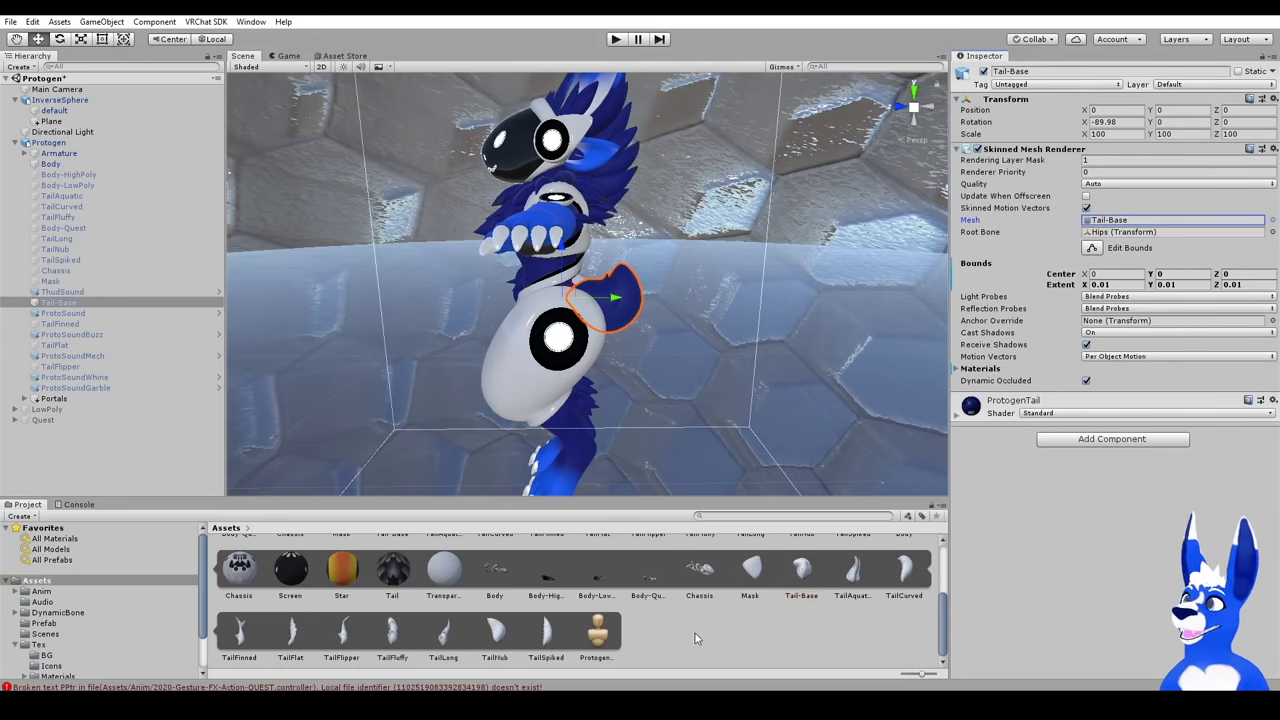
pyautogui.moveTo(440, 638); pyautogui.dragTo(1116, 224)
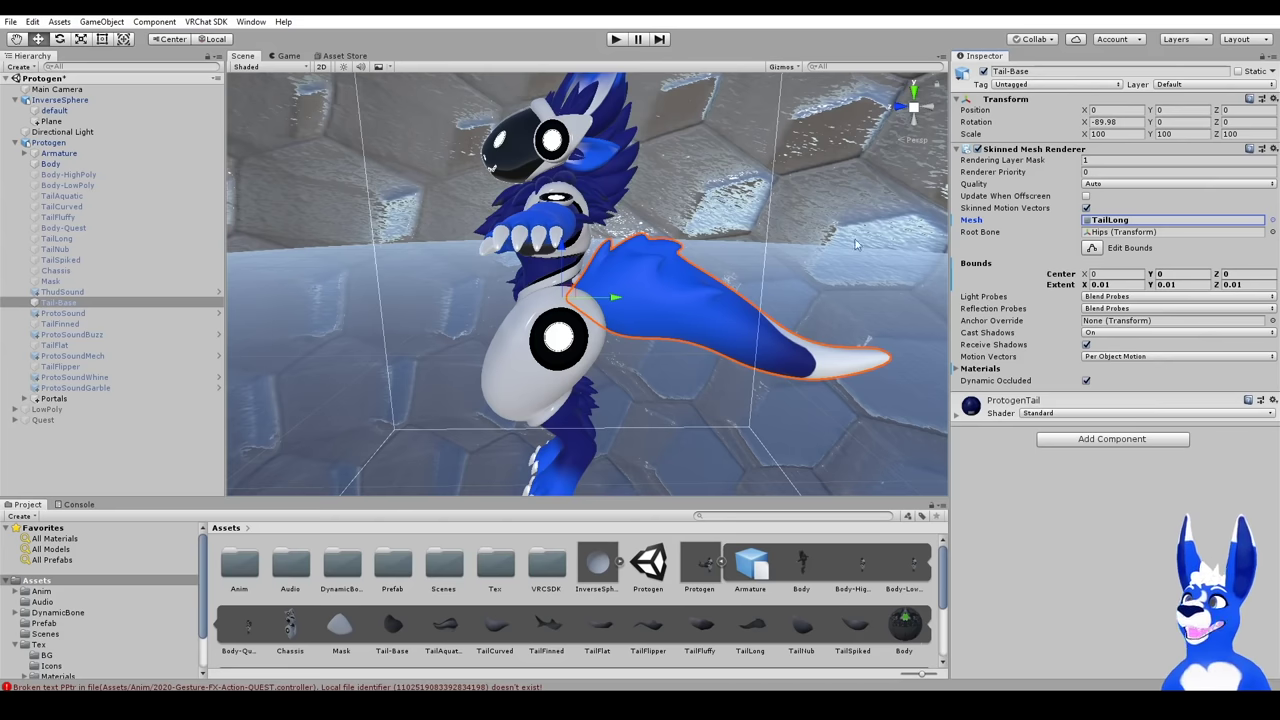
# Examine the avatar's long tail up close and from another angle.
pyautogui.scroll(4, 478, 356)
pyautogui.scroll(-8, 482, 355)
pyautogui.scroll(4, 482, 355)
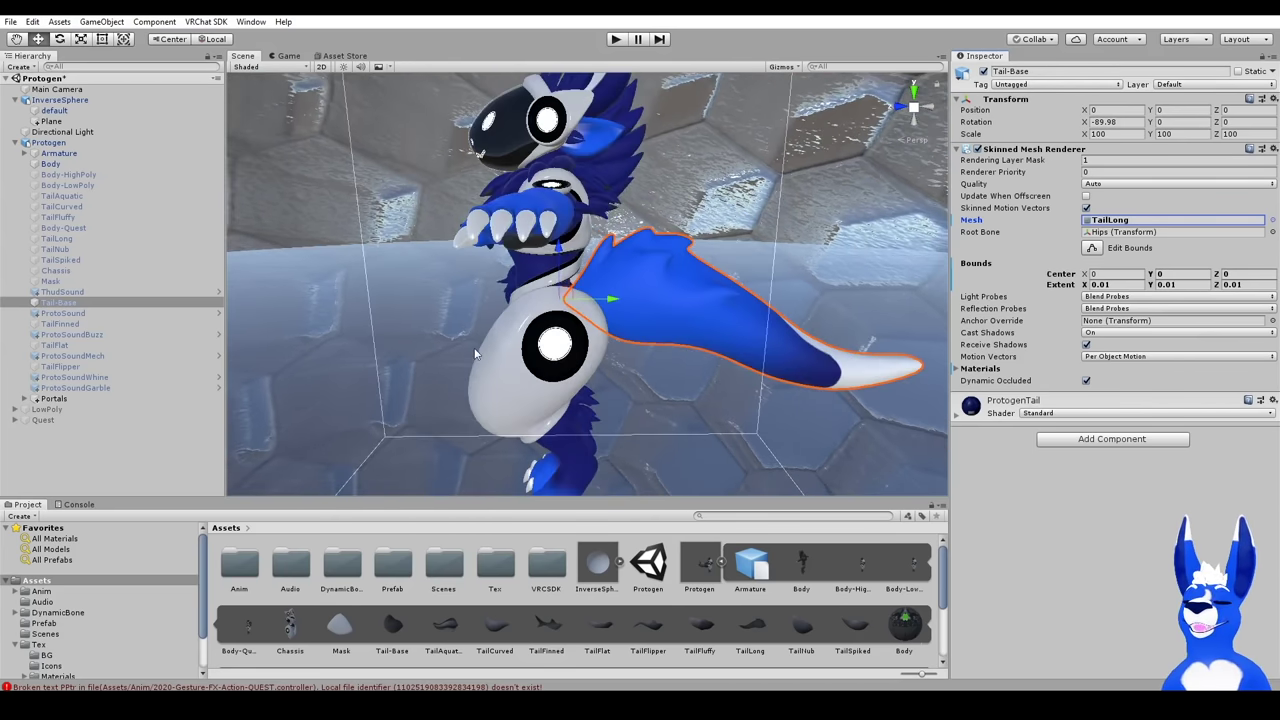
pyautogui.keyDown('alt'); pyautogui.moveTo(397, 281); pyautogui.dragTo(595, 243); pyautogui.keyUp('alt')
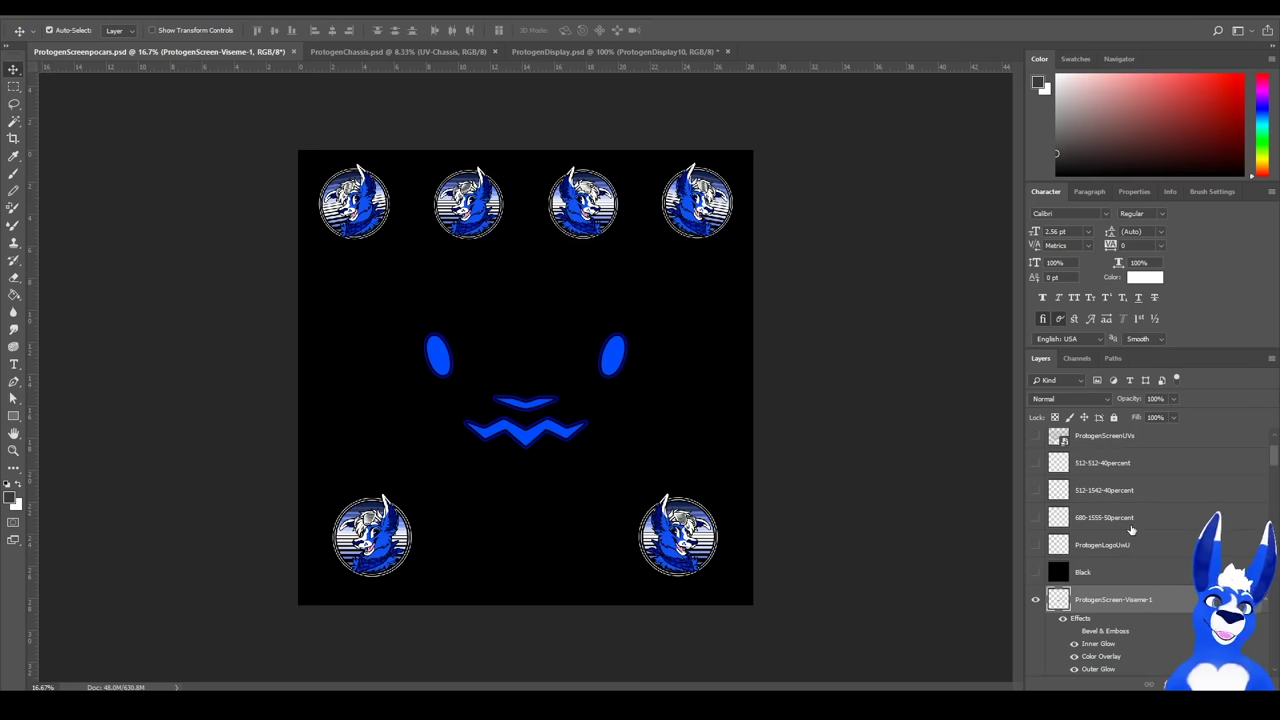
# In Photoshop's ProtogenScreenpocars.psd, hide the ProtogenScreen-Viseme-1 layer and show the ProtogenScreen-Viseme-2 layer.
pyautogui.scroll(-4, 1147, 539)
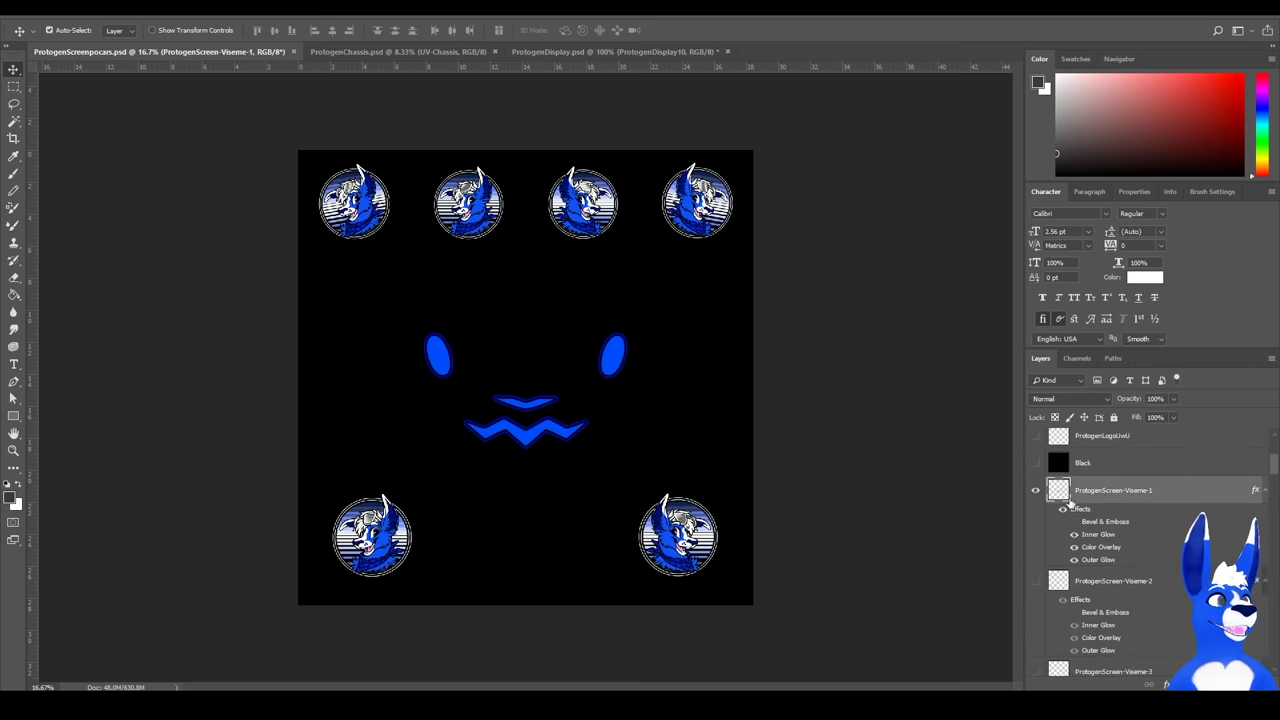
pyautogui.click(1036, 490)
pyautogui.click(1036, 581)
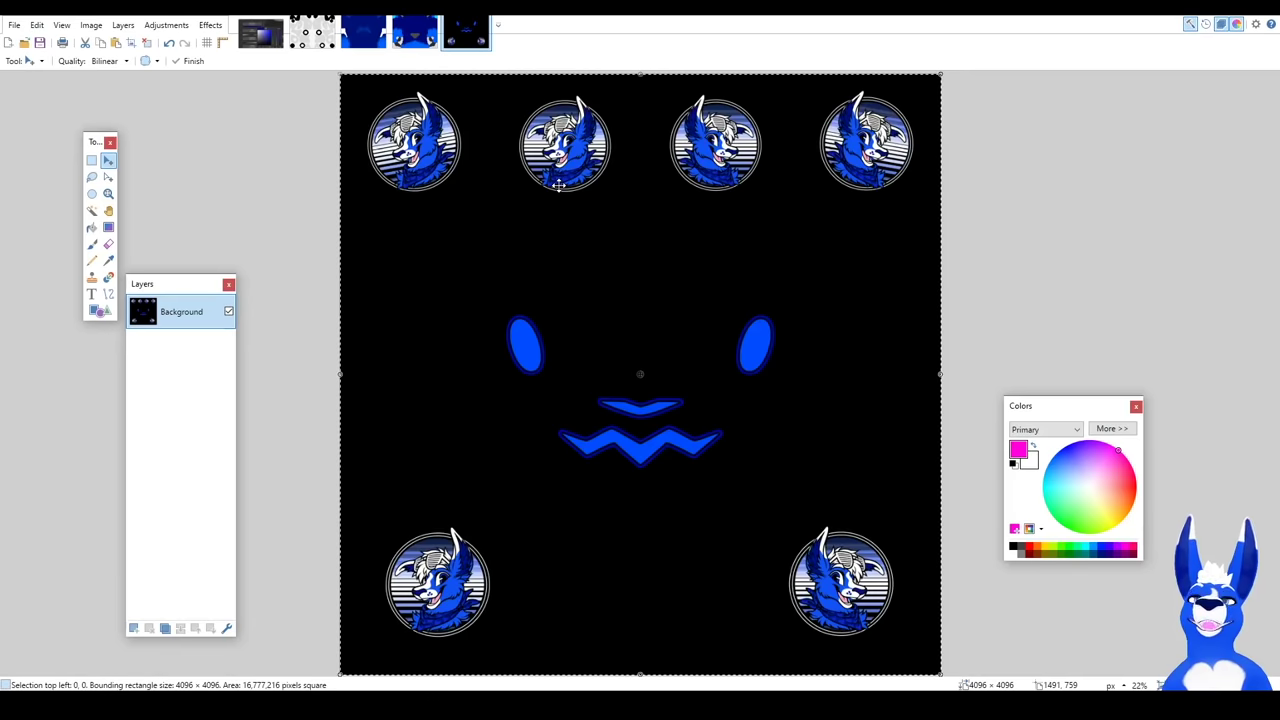
# Return to Unity and examine the new ProtogenScreen texture on the avatar's visor, ear and leg displays.
pyautogui.click(561, 700)
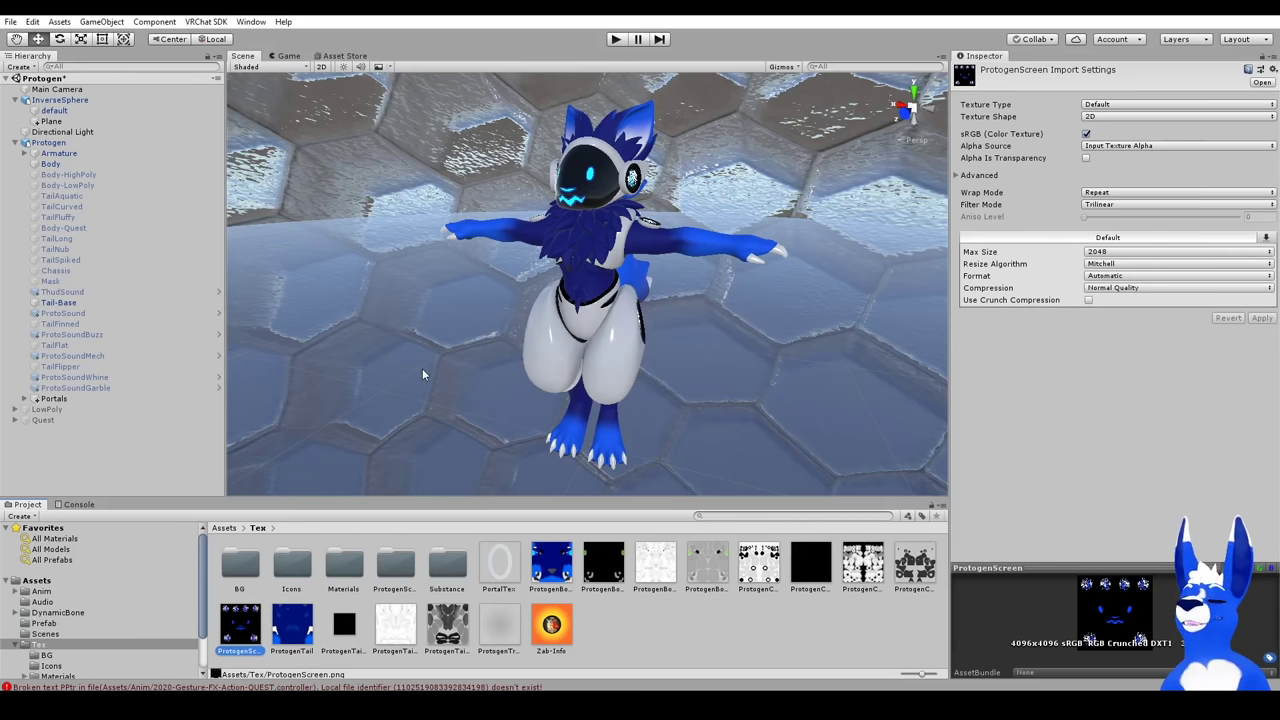
pyautogui.keyDown('alt'); pyautogui.moveTo(424, 368); pyautogui.dragTo(586, 303); pyautogui.keyUp('alt')
pyautogui.moveTo(586, 303); pyautogui.dragTo(597, 320, button='middle')
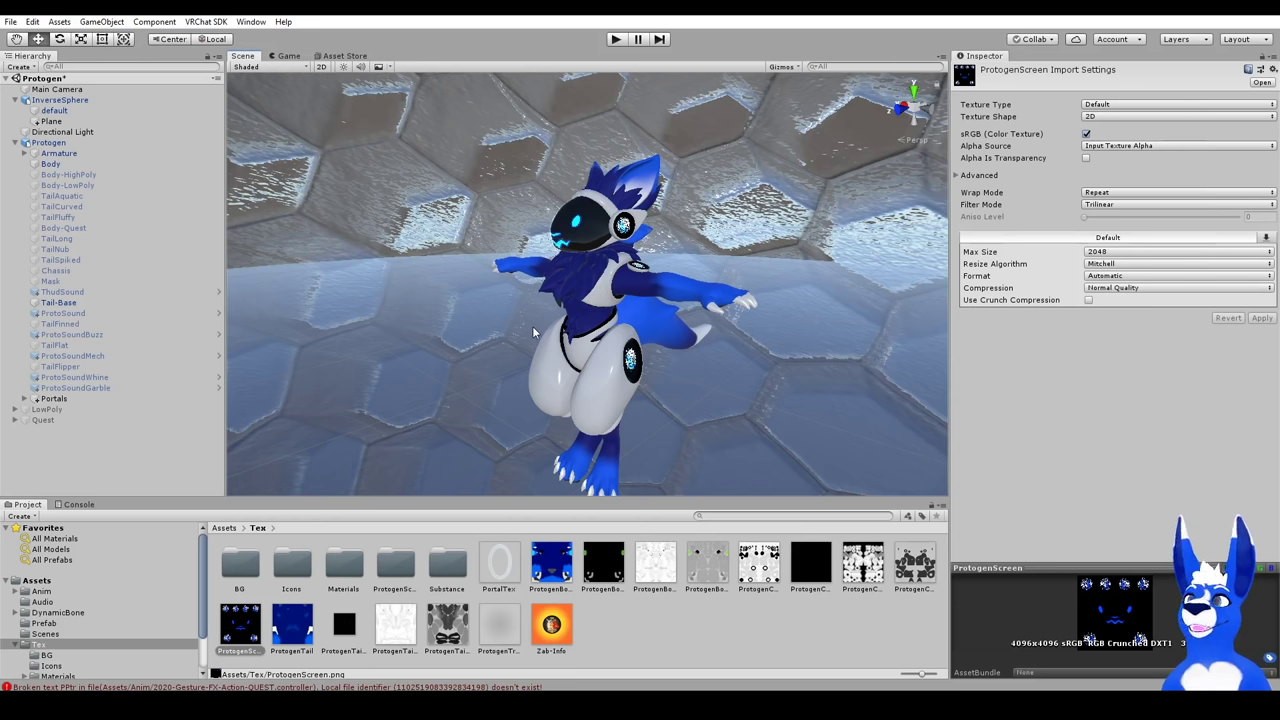
# Browse the ProtogenScreens texture folder, previewing its emoji, display background and face screen images.
pyautogui.scroll(-2, 130, 645)
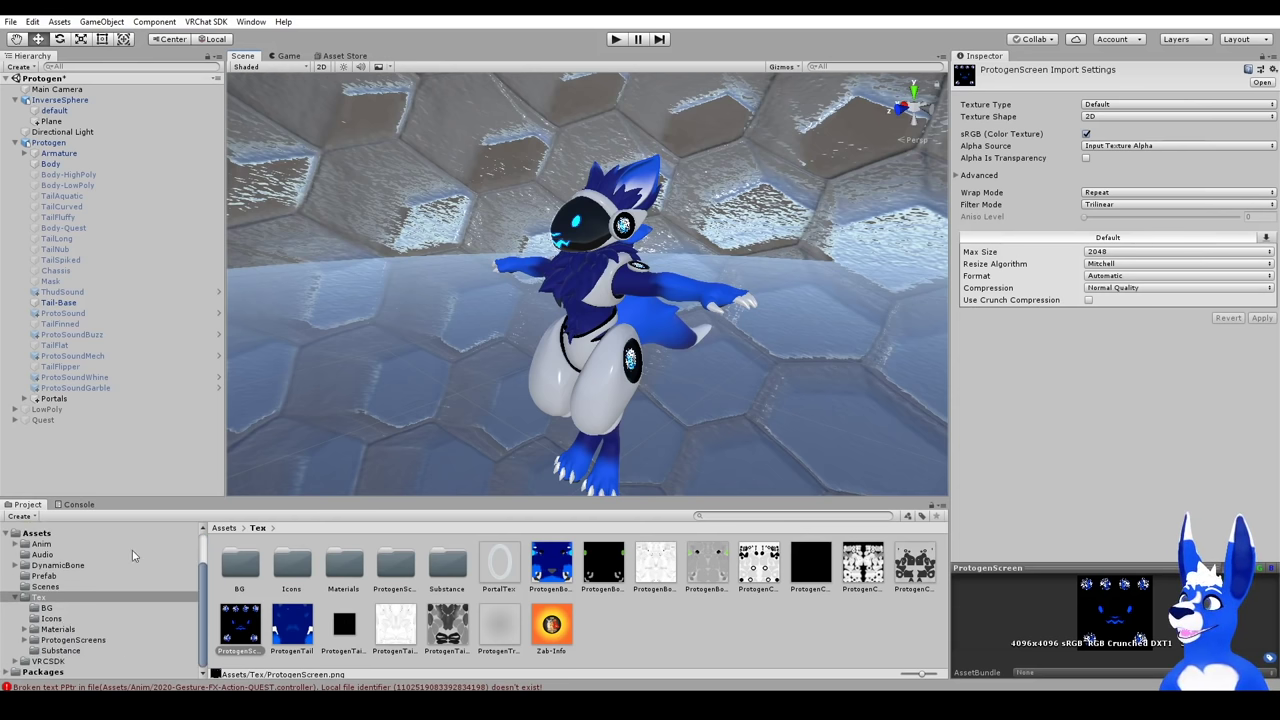
pyautogui.click(88, 640)
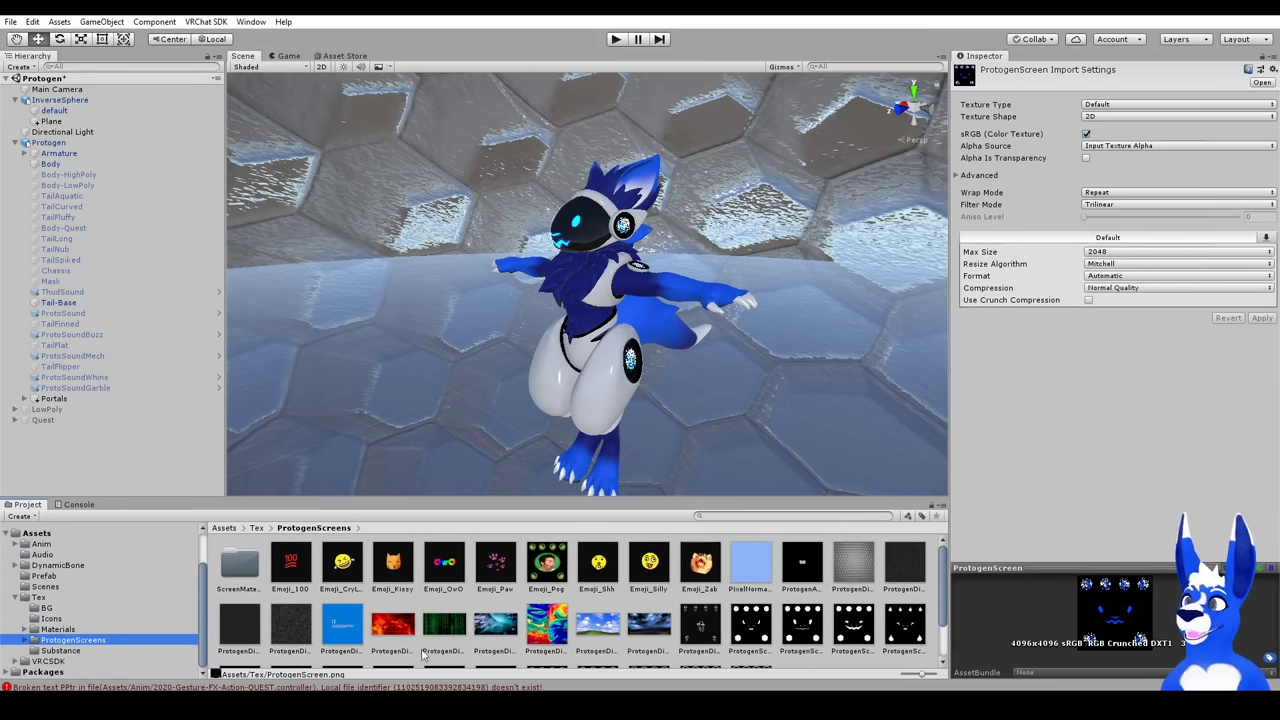
pyautogui.click(391, 565)
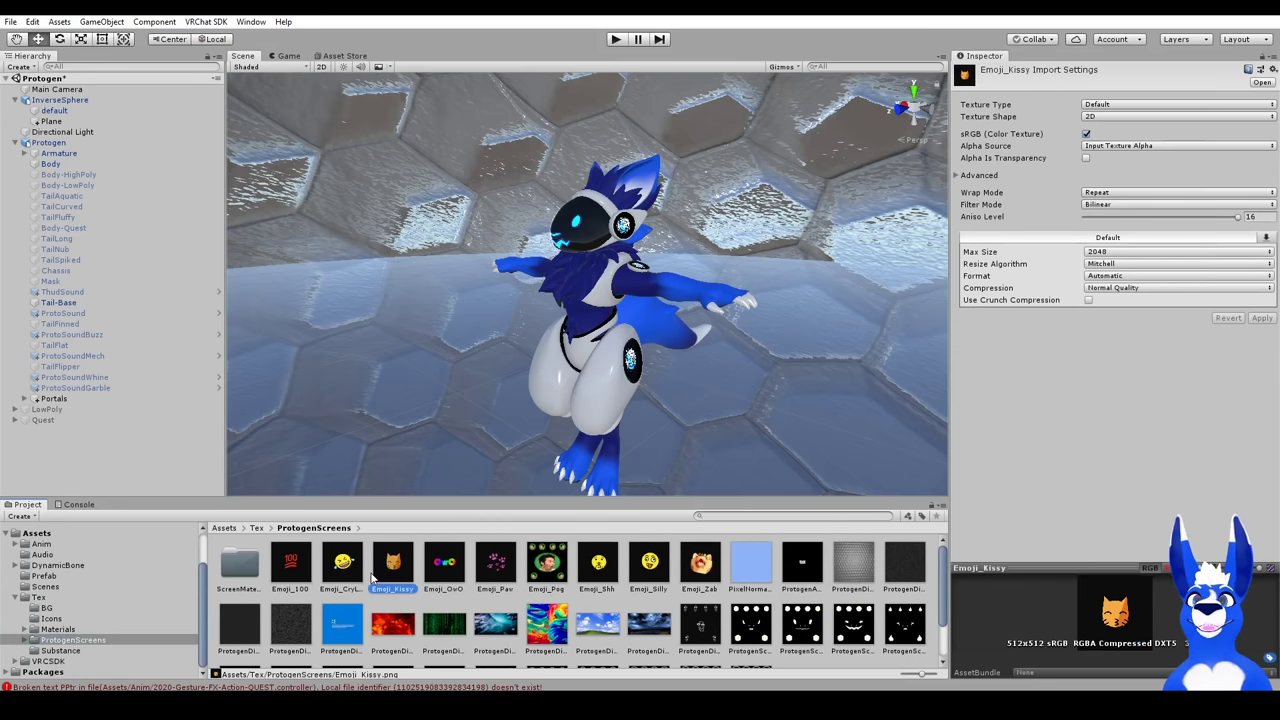
pyautogui.click(353, 566)
pyautogui.click(645, 567)
pyautogui.click(698, 570)
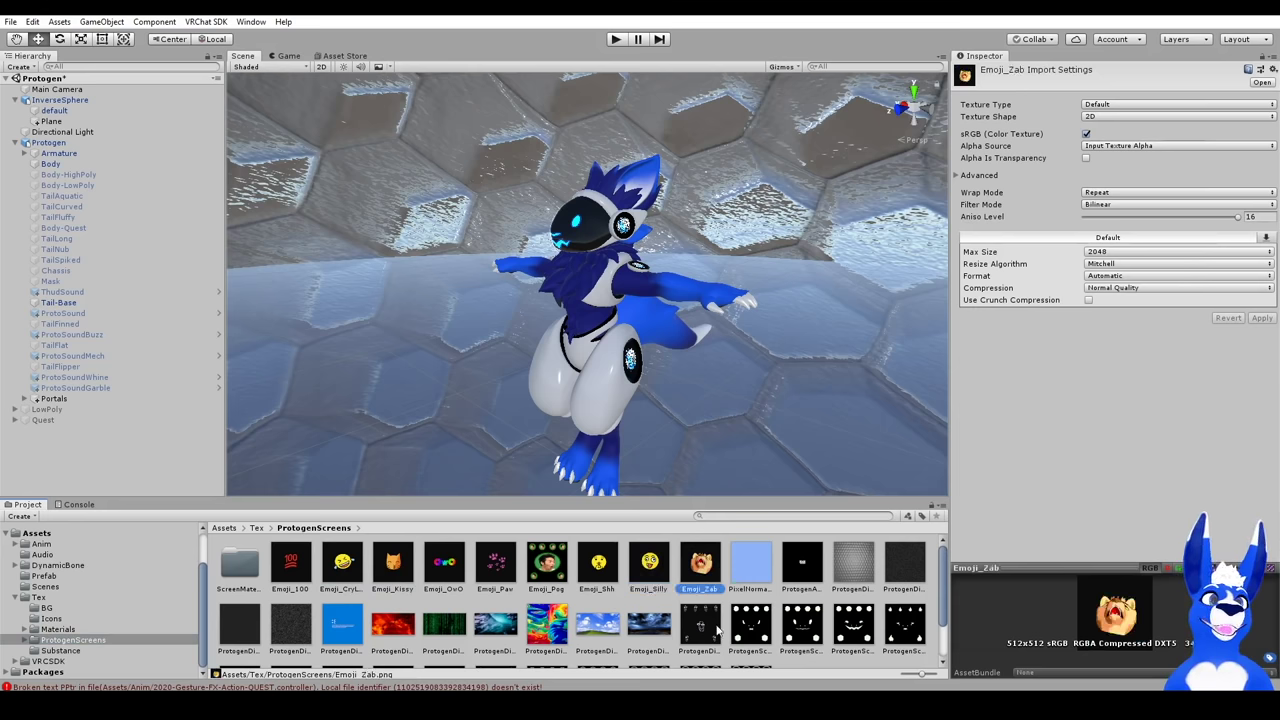
pyautogui.click(540, 625)
pyautogui.click(752, 630)
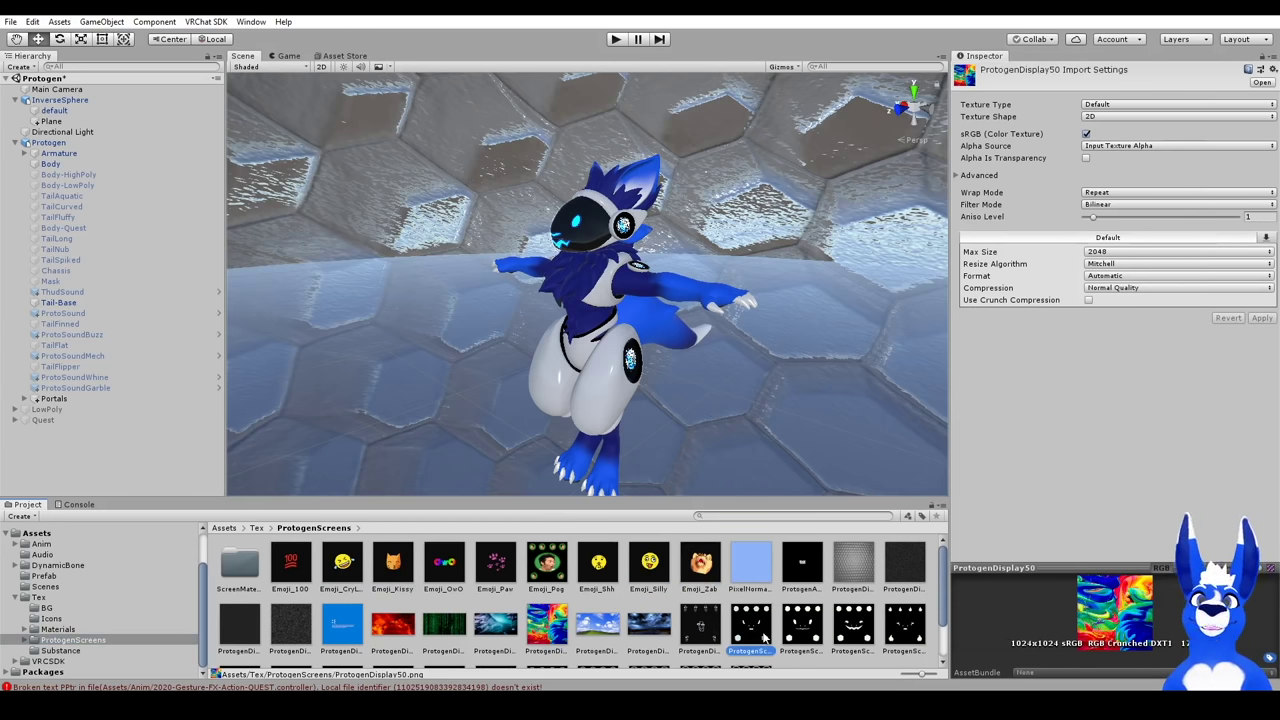
pyautogui.click(801, 630)
pyautogui.click(851, 631)
pyautogui.click(900, 633)
pyautogui.scroll(-1, 902, 632)
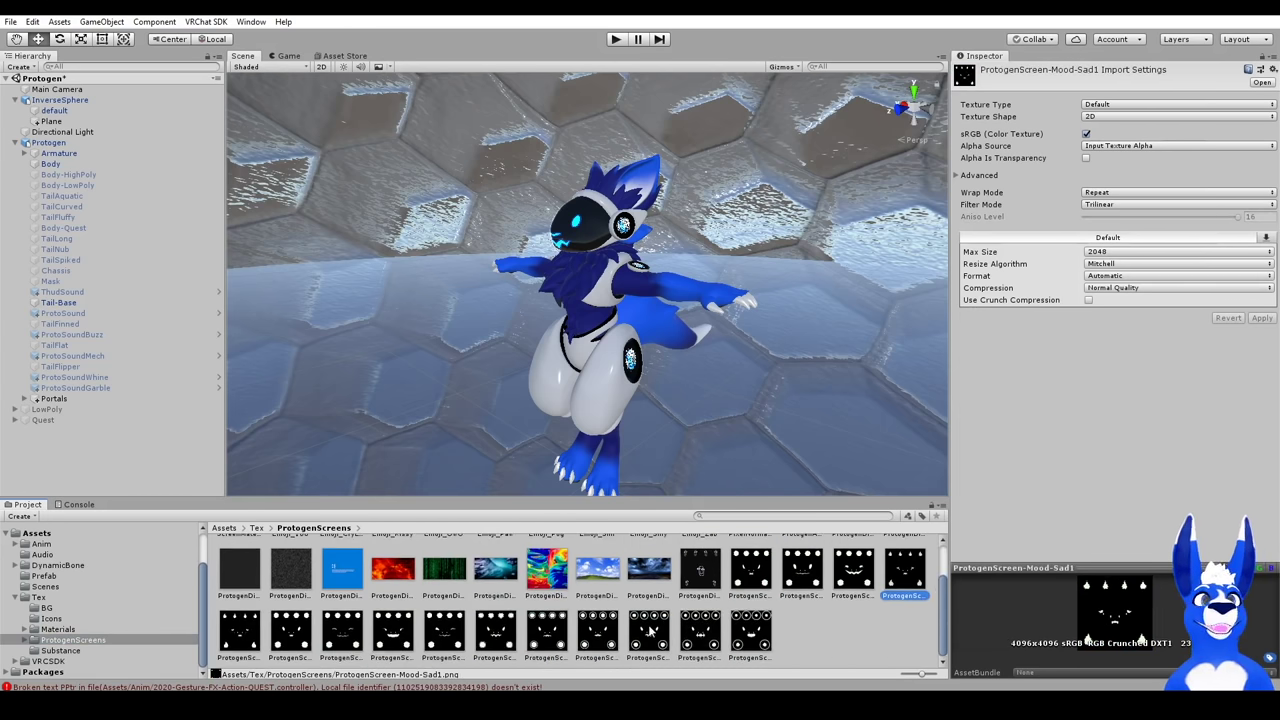
pyautogui.click(592, 630)
pyautogui.scroll(1, 390, 628)
pyautogui.click(347, 624)
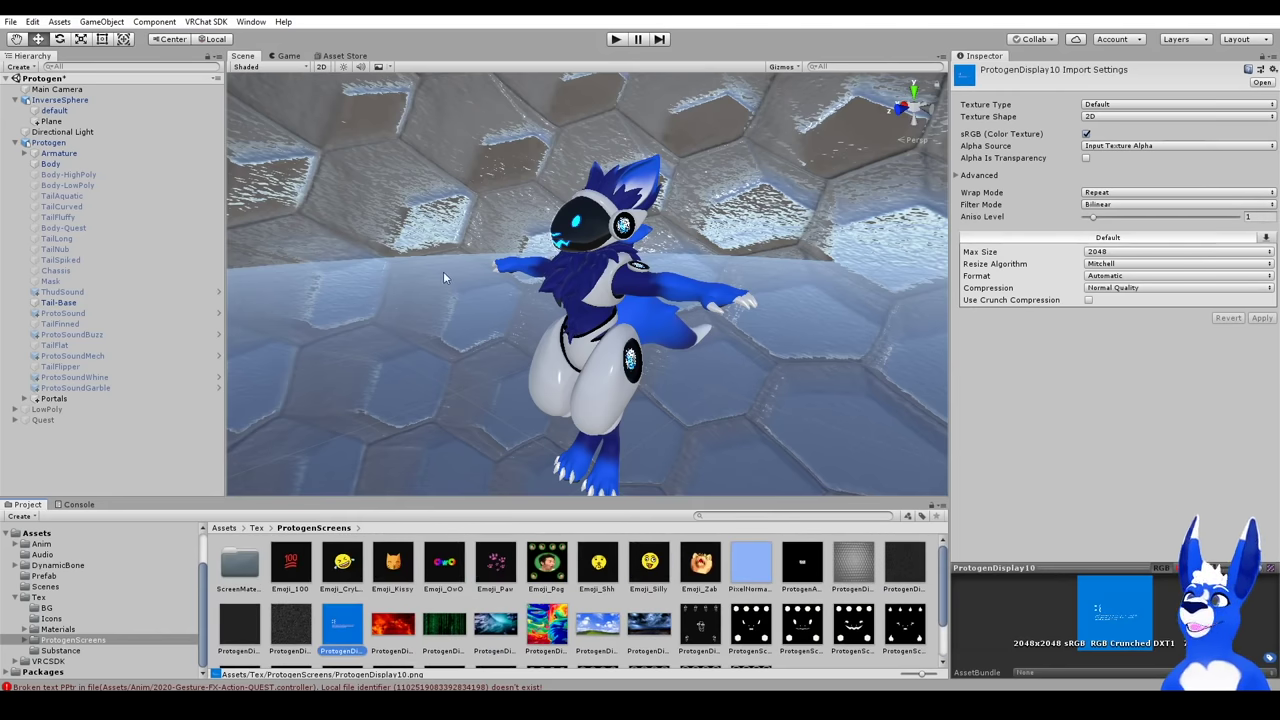
# Review the Protogen avatar's warnings in the VRChat SDK Builder and build an offline test avatar.
pyautogui.click(206, 22)
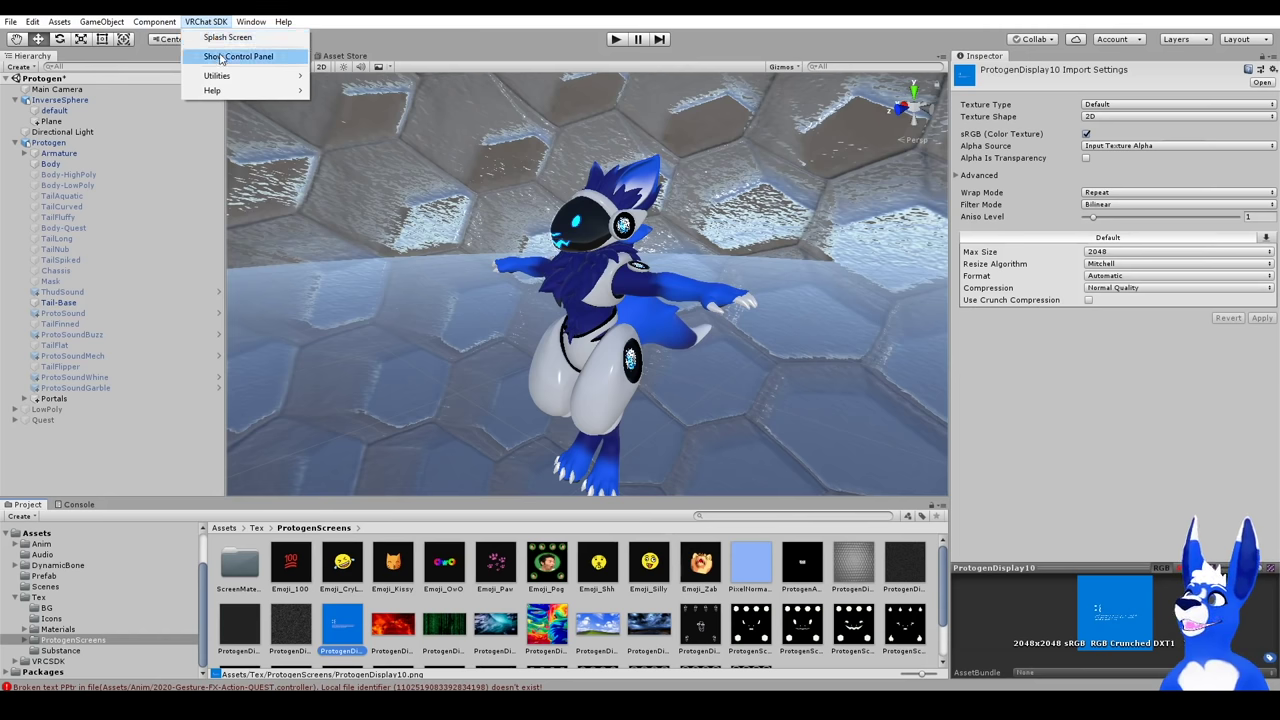
pyautogui.click(221, 57)
pyautogui.click(605, 244)
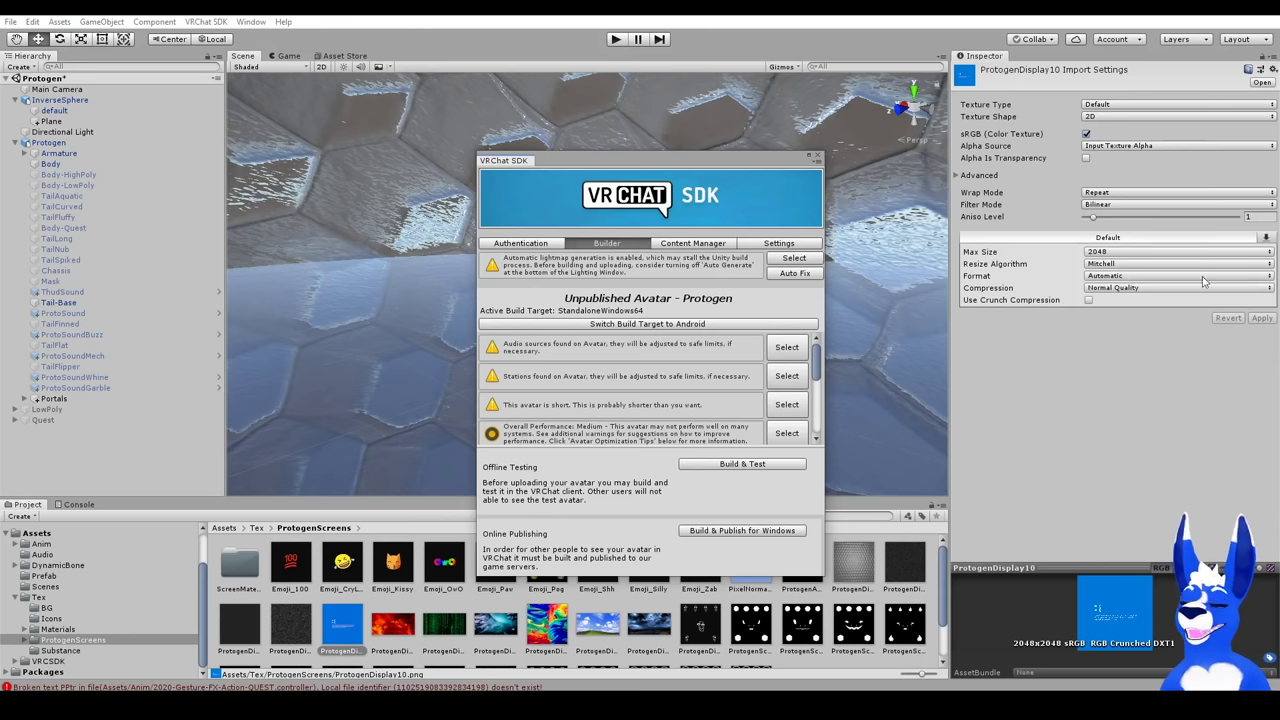
pyautogui.scroll(-5, 640, 410)
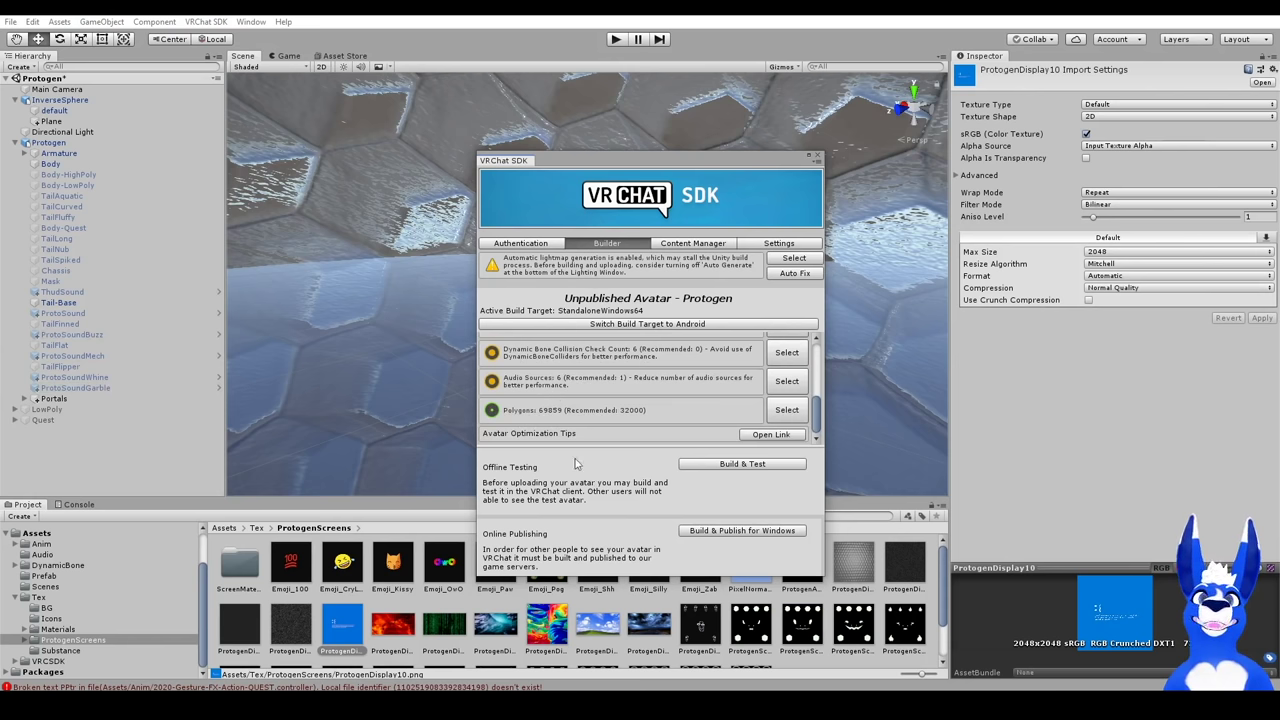
pyautogui.click(729, 466)
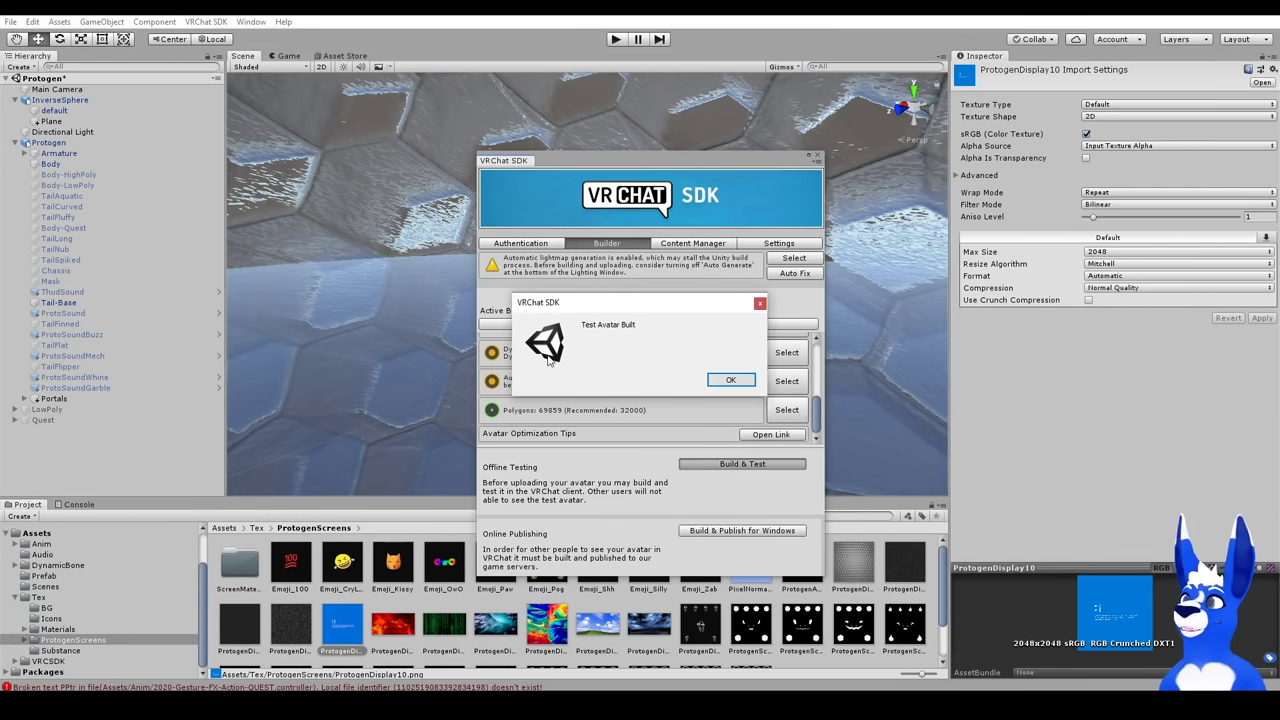
pyautogui.click(726, 380)
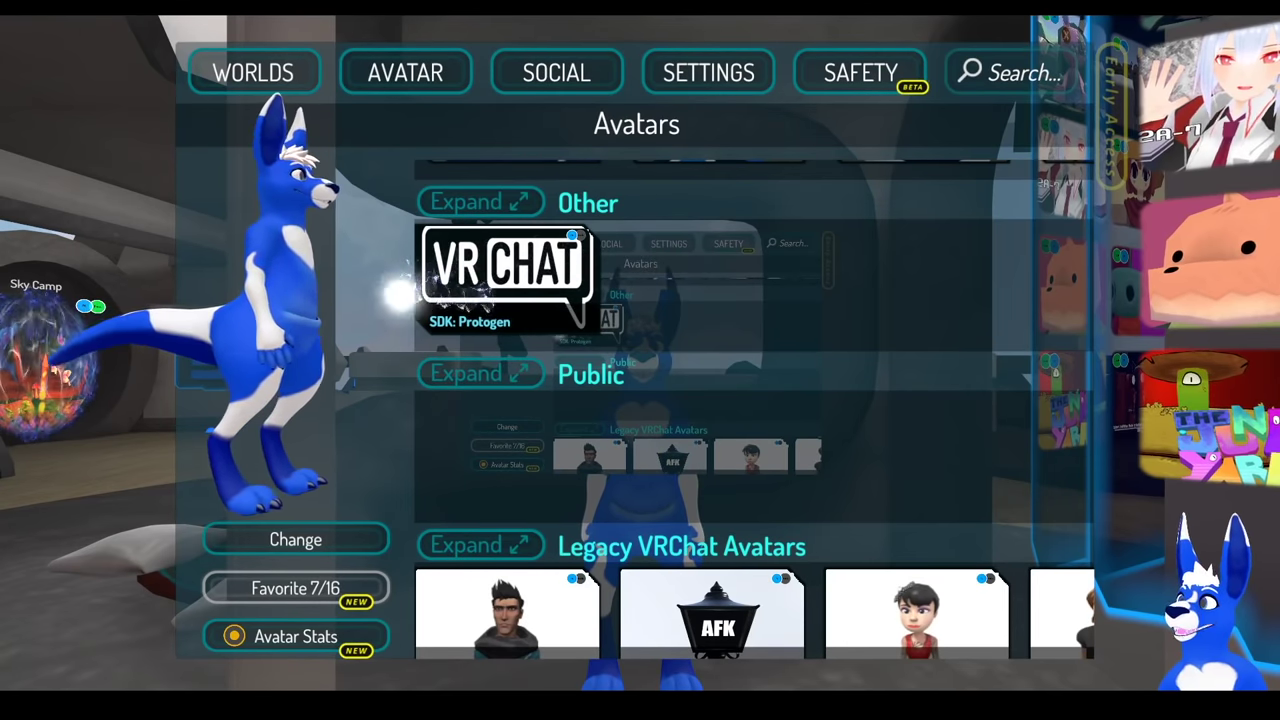
# Switch to VRChat and change into the SDK: Protogen test avatar.
pyautogui.click(505, 282)
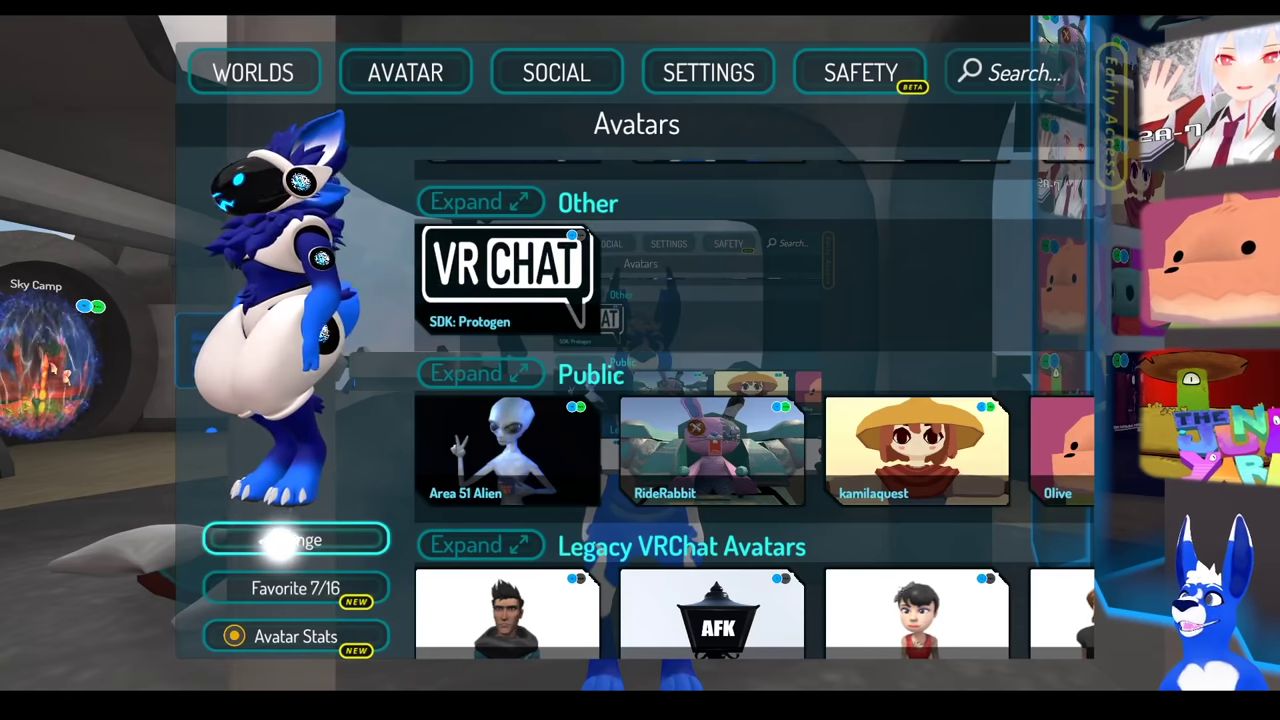
pyautogui.click(285, 540)
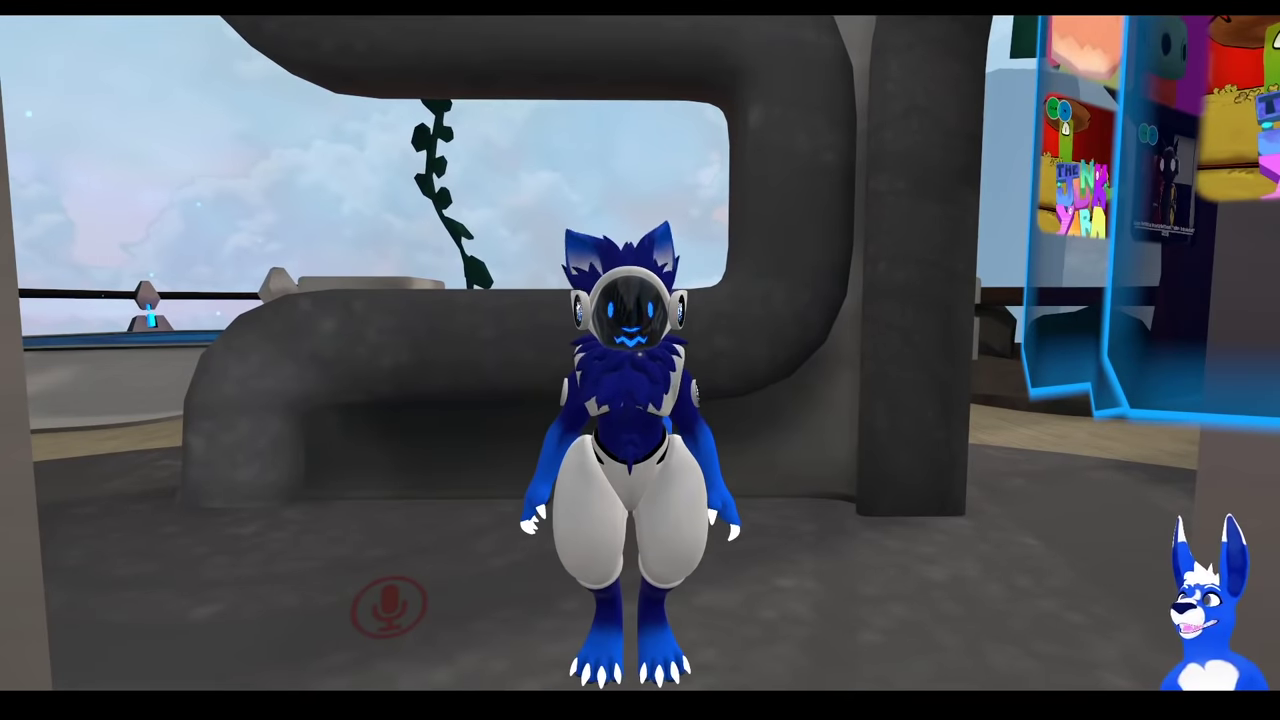
# Test the avatar's expression menu by toggling the OwO, man's face and orange cat emojis and adjusting its Color value.
pyautogui.press('r')
pyautogui.click(742, 432)
pyautogui.click(722, 441)
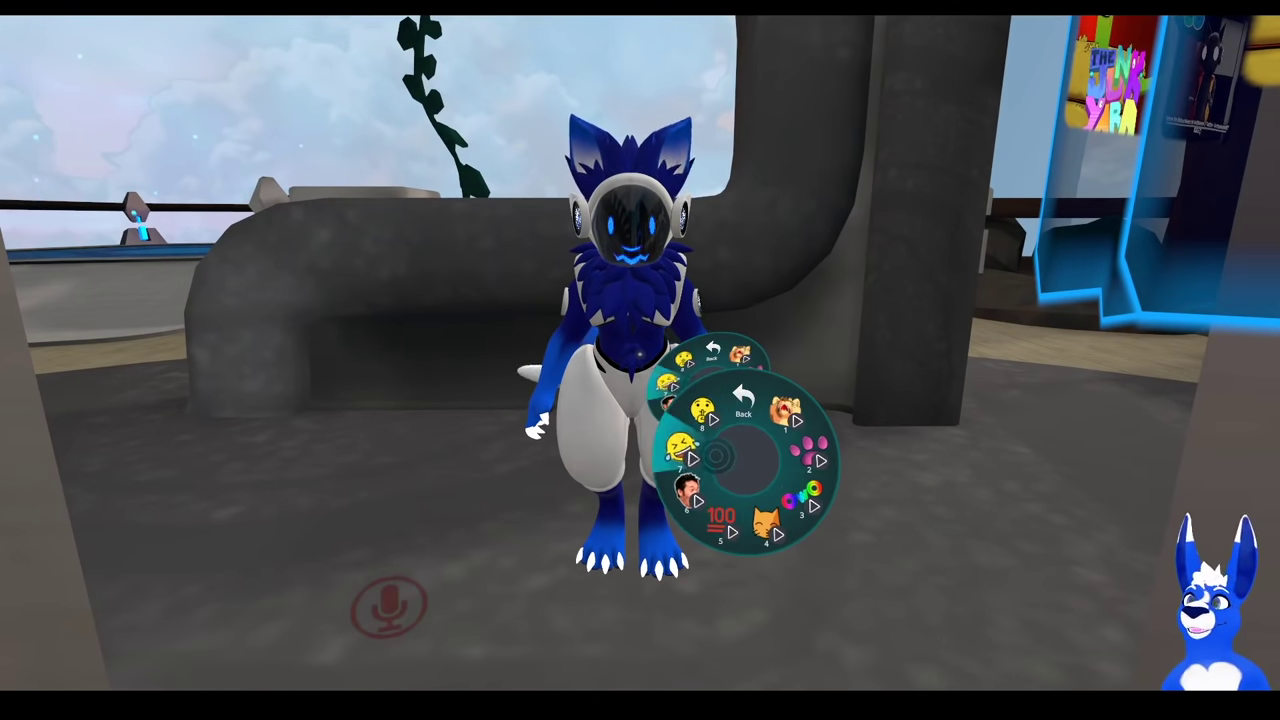
pyautogui.click(768, 471)
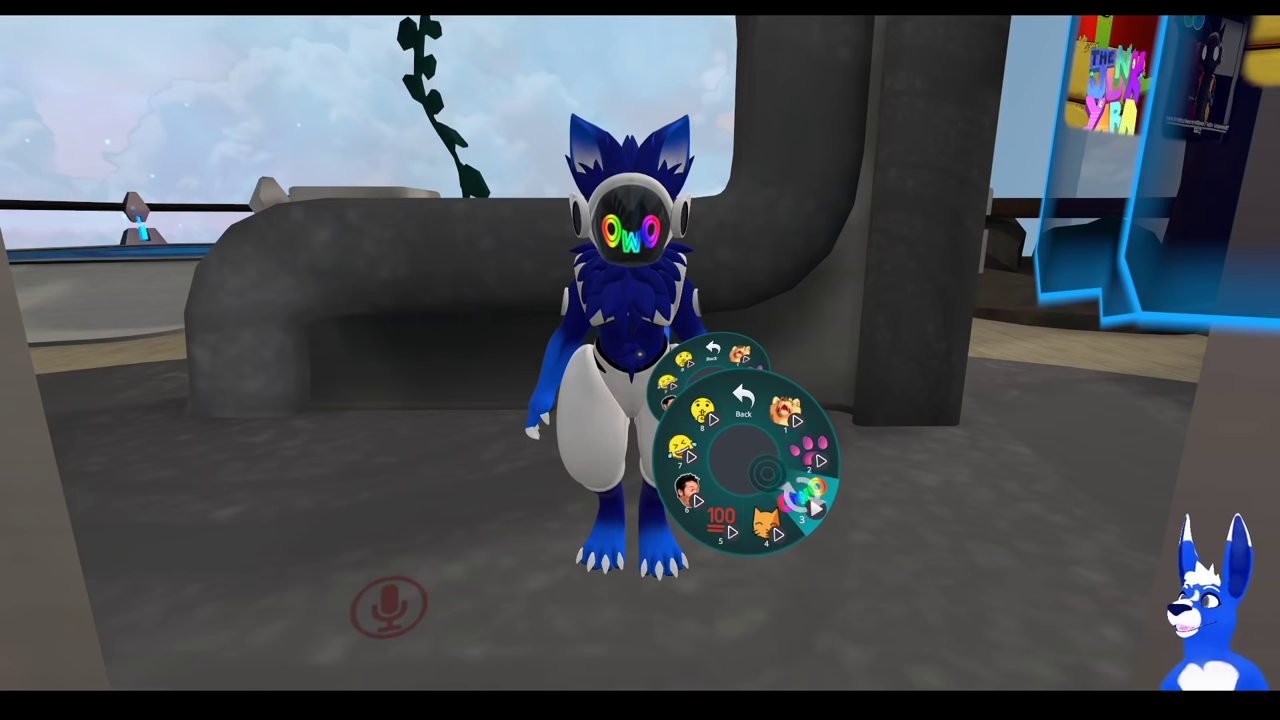
pyautogui.click(719, 471)
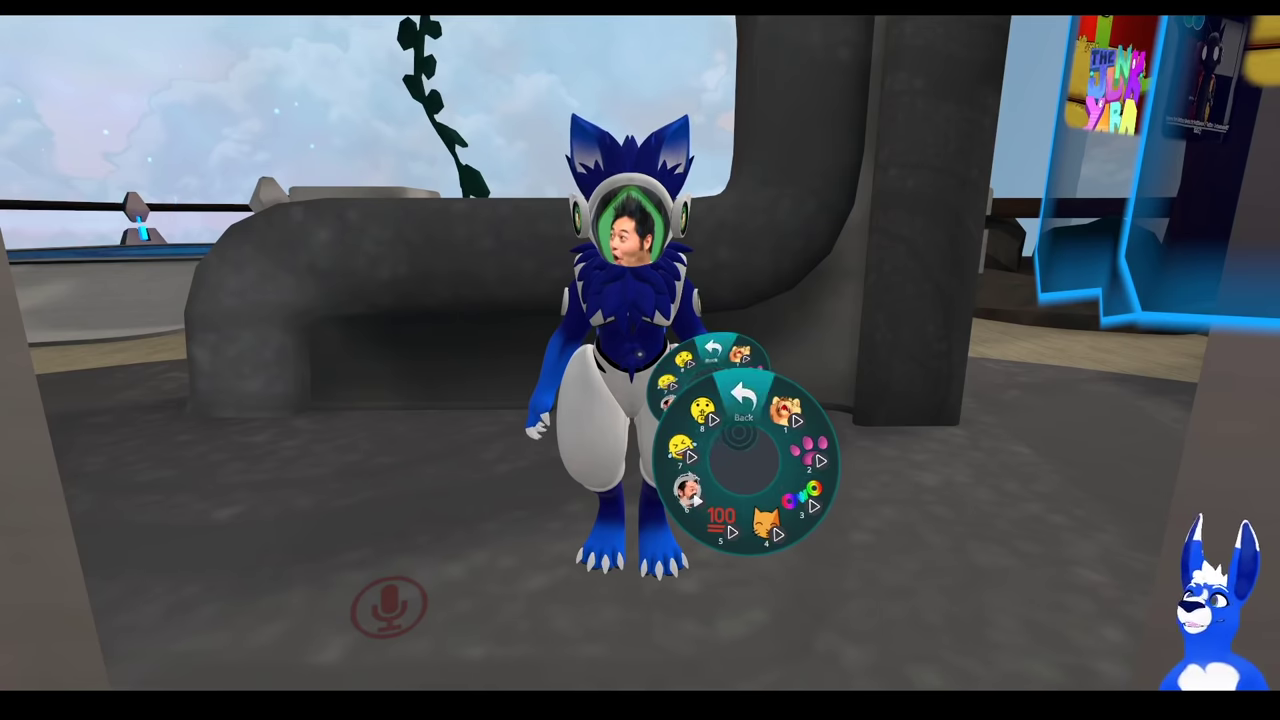
pyautogui.click(734, 486)
pyautogui.click(766, 525)
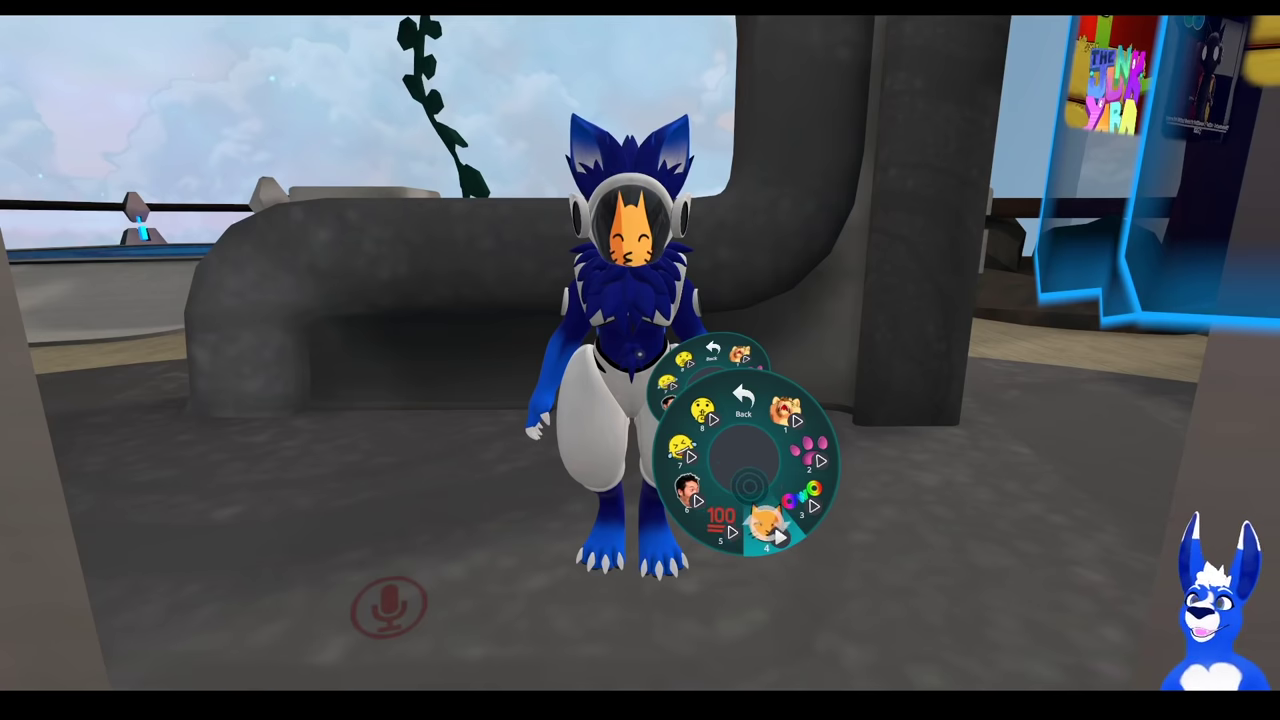
pyautogui.click(766, 524)
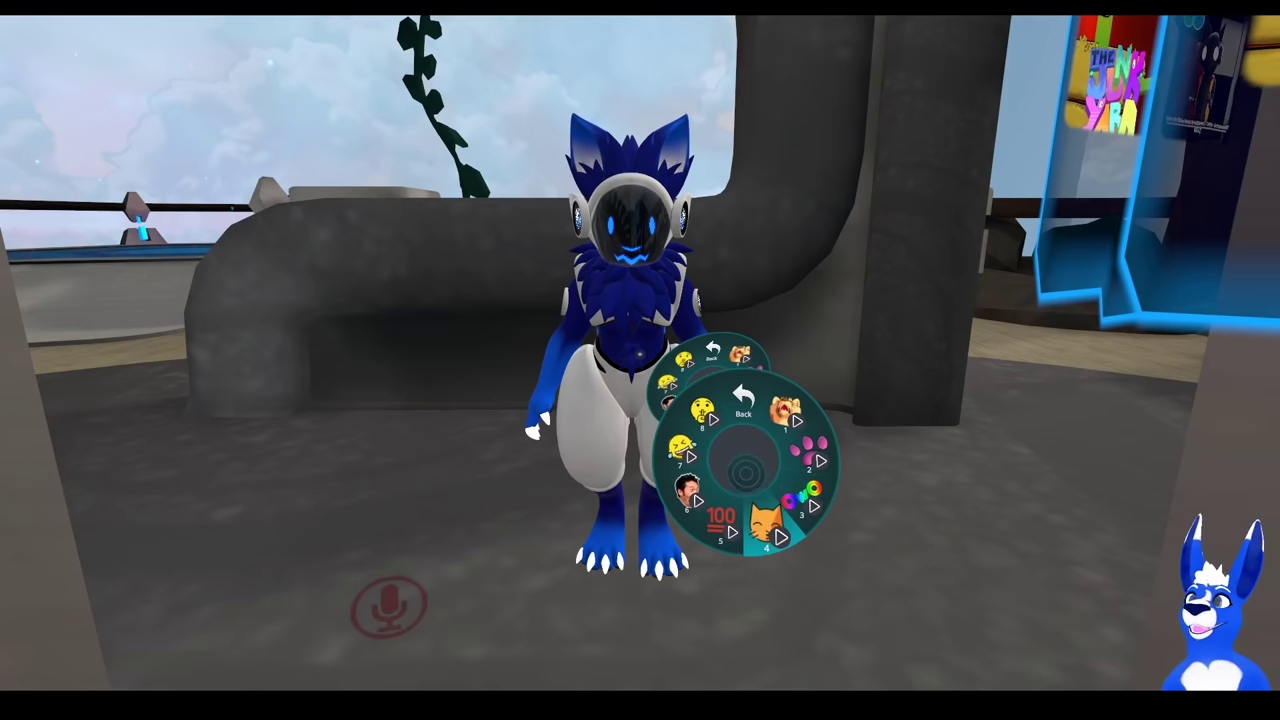
pyautogui.click(746, 433)
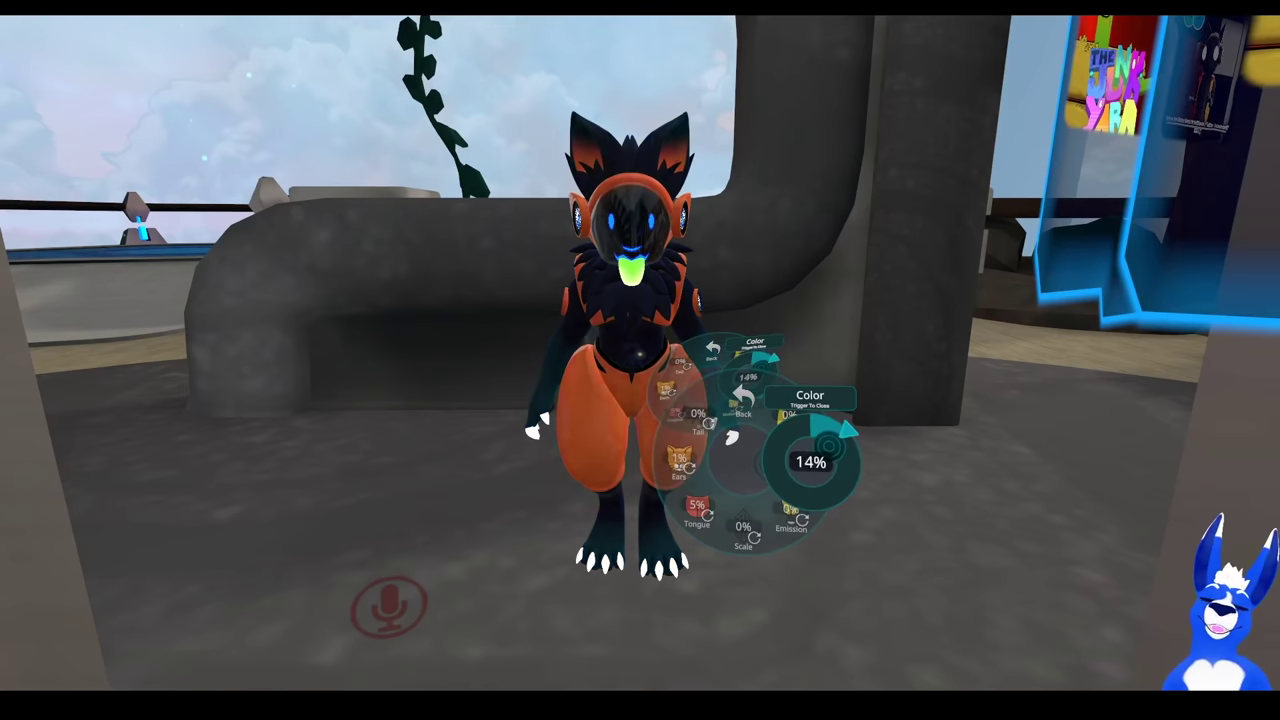
pyautogui.moveTo(829, 446); pyautogui.dragTo(789, 447)
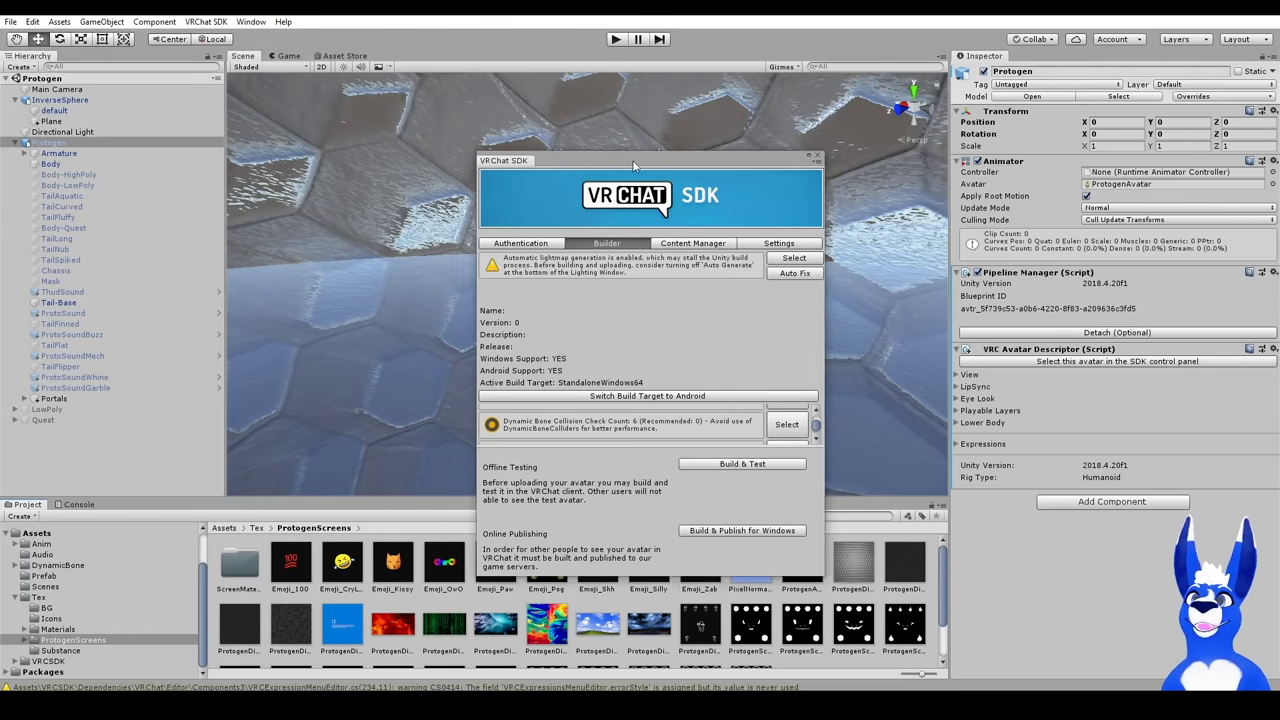
# Switch to Unity, build and publish the avatar for Windows, and close the SDK window covering the upload form.
pyautogui.moveTo(610, 160); pyautogui.dragTo(579, 122)
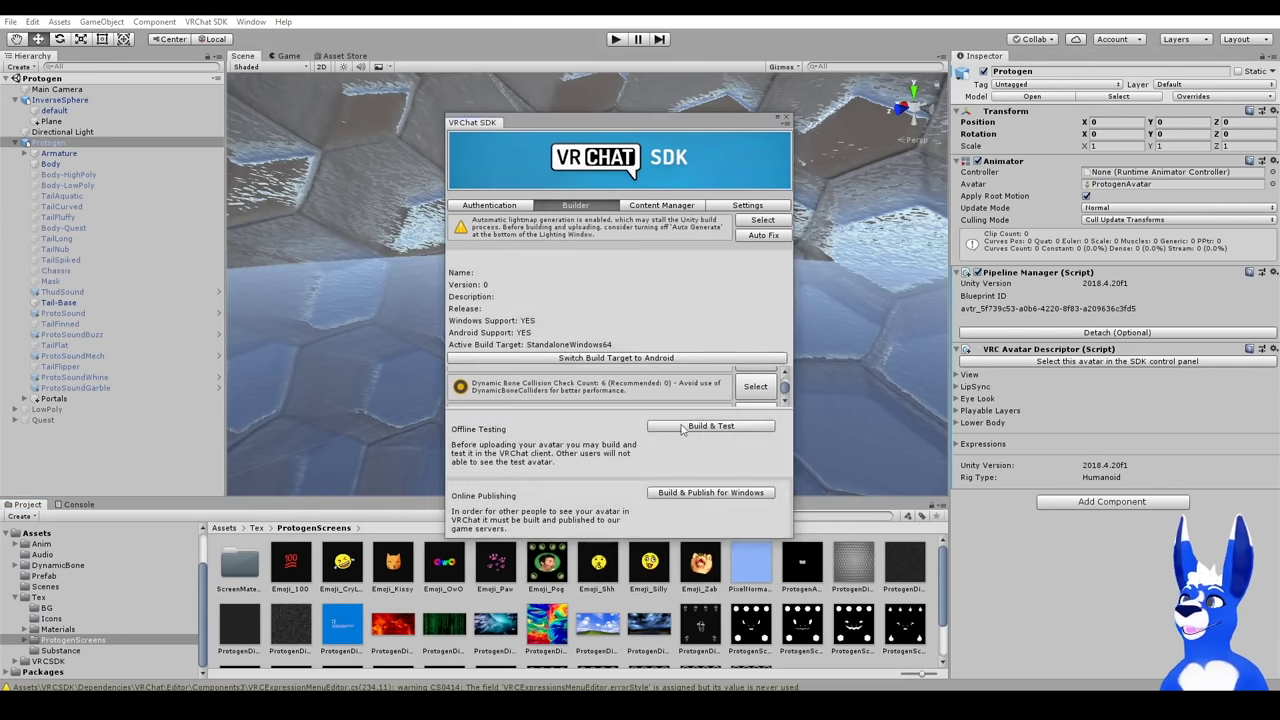
pyautogui.click(692, 493)
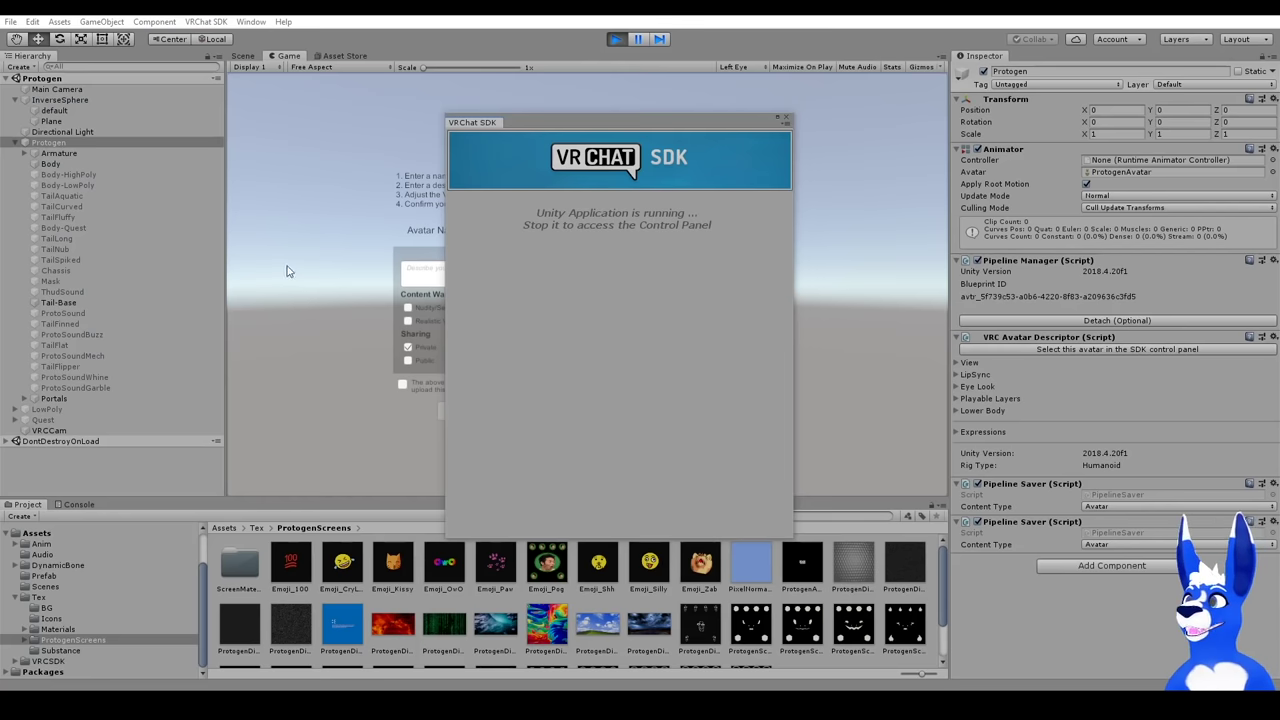
pyautogui.click(787, 119)
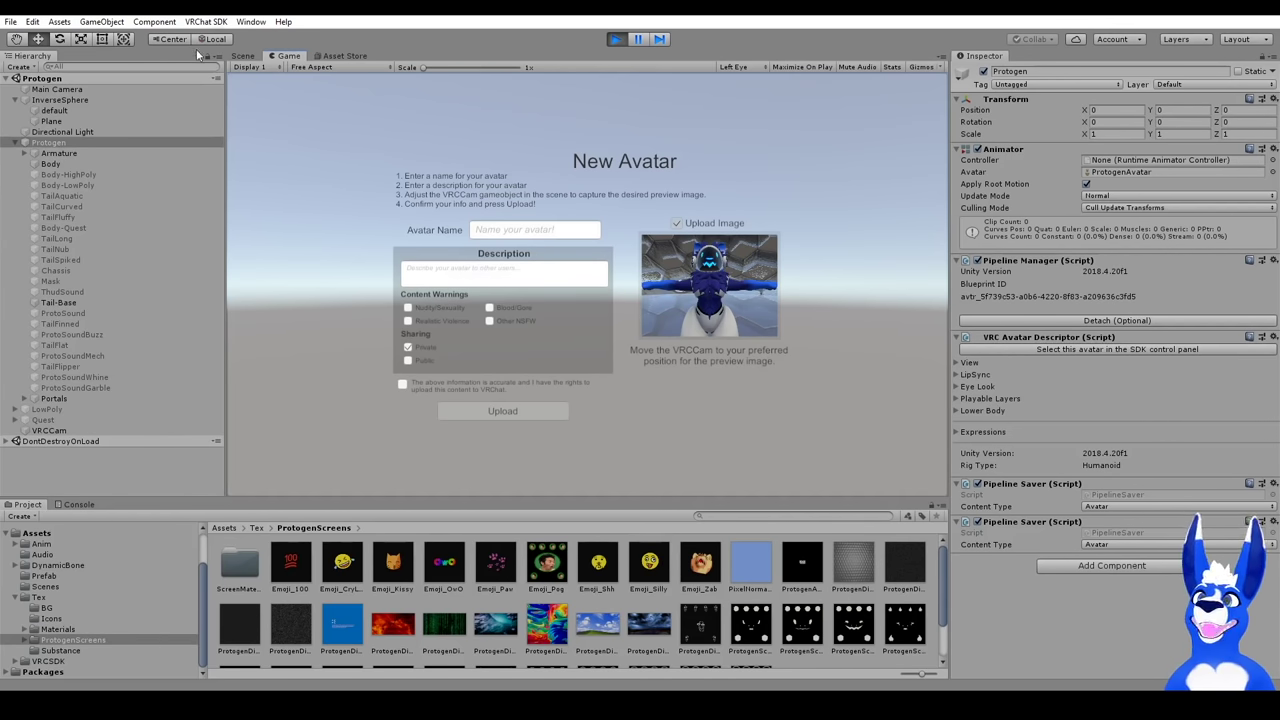
# Move VRCCam close to the Protogen's face at -0.053, 0.925, 0.302 and rotate it to 168.647 degrees around Y for the preview image.
pyautogui.click(246, 59)
pyautogui.scroll(-5, 530, 337)
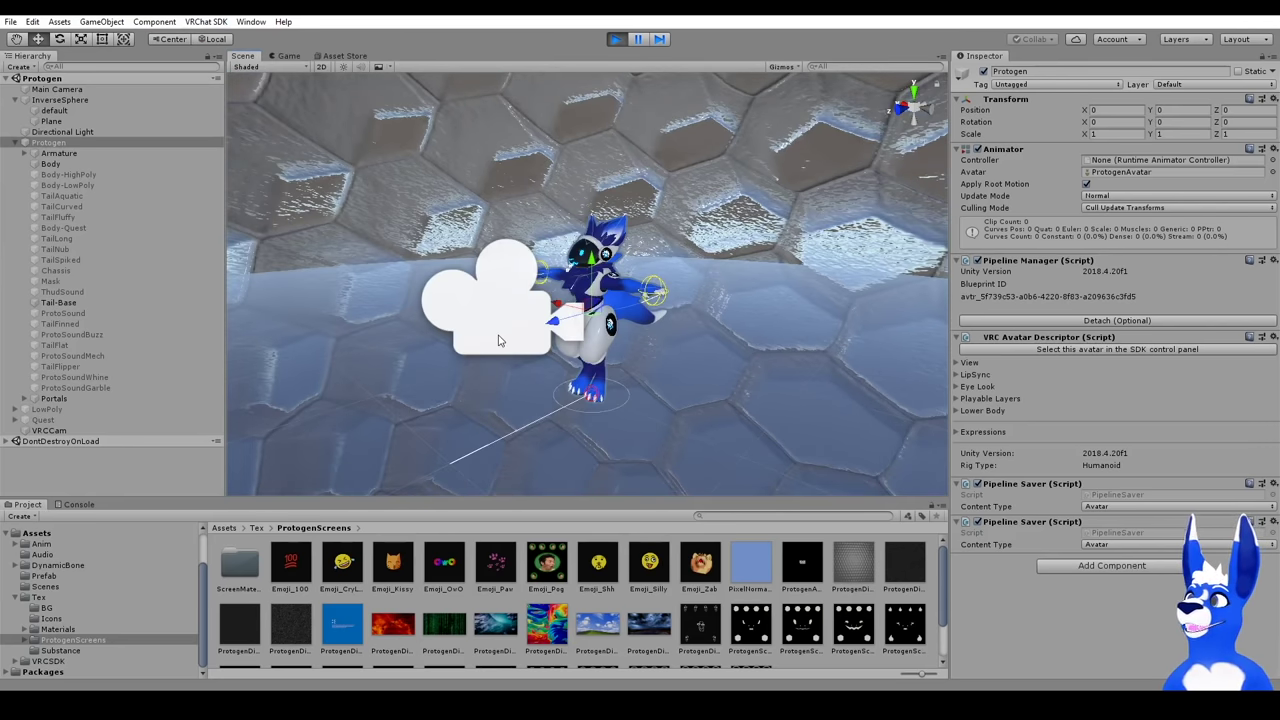
pyautogui.click(500, 341)
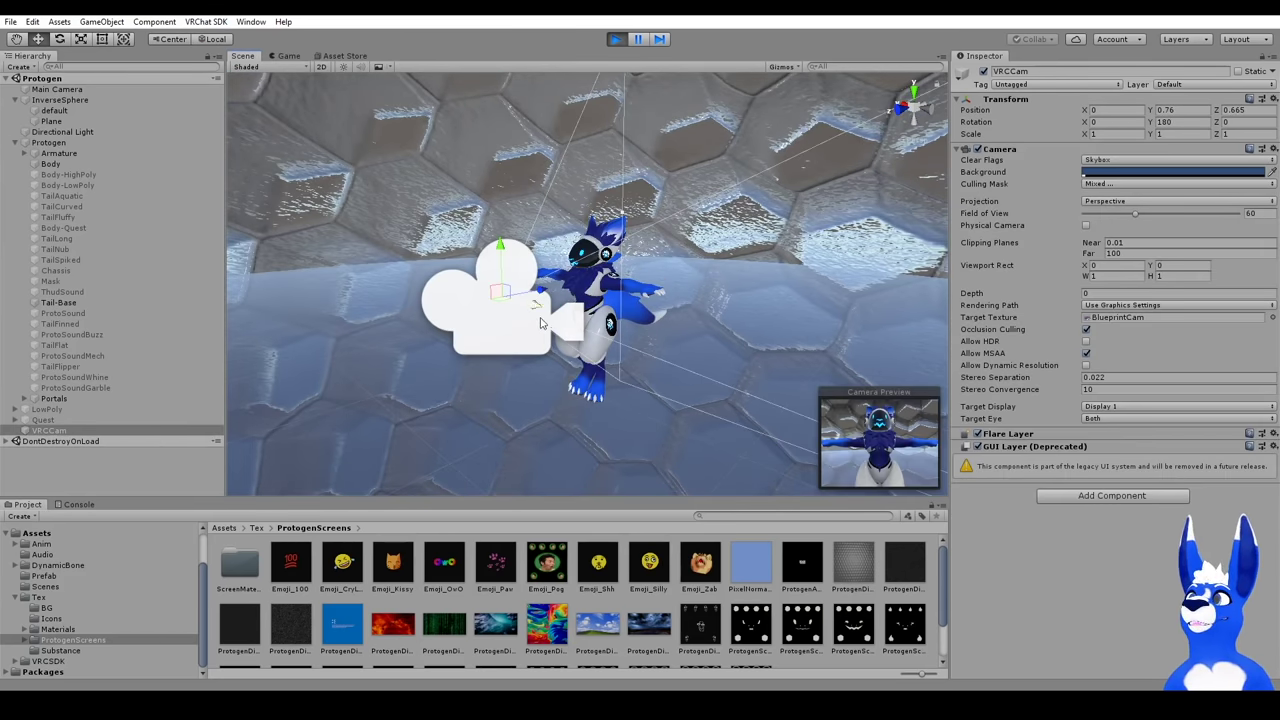
pyautogui.moveTo(539, 307); pyautogui.dragTo(597, 272)
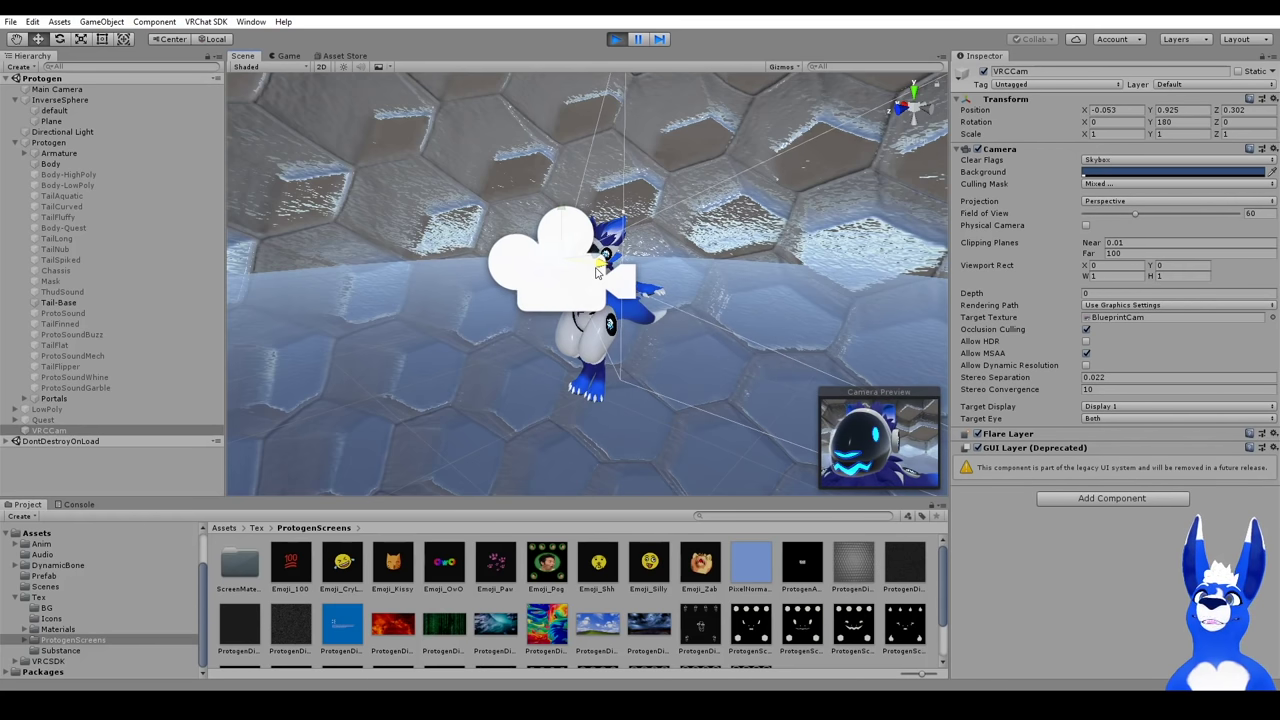
pyautogui.click(60, 39)
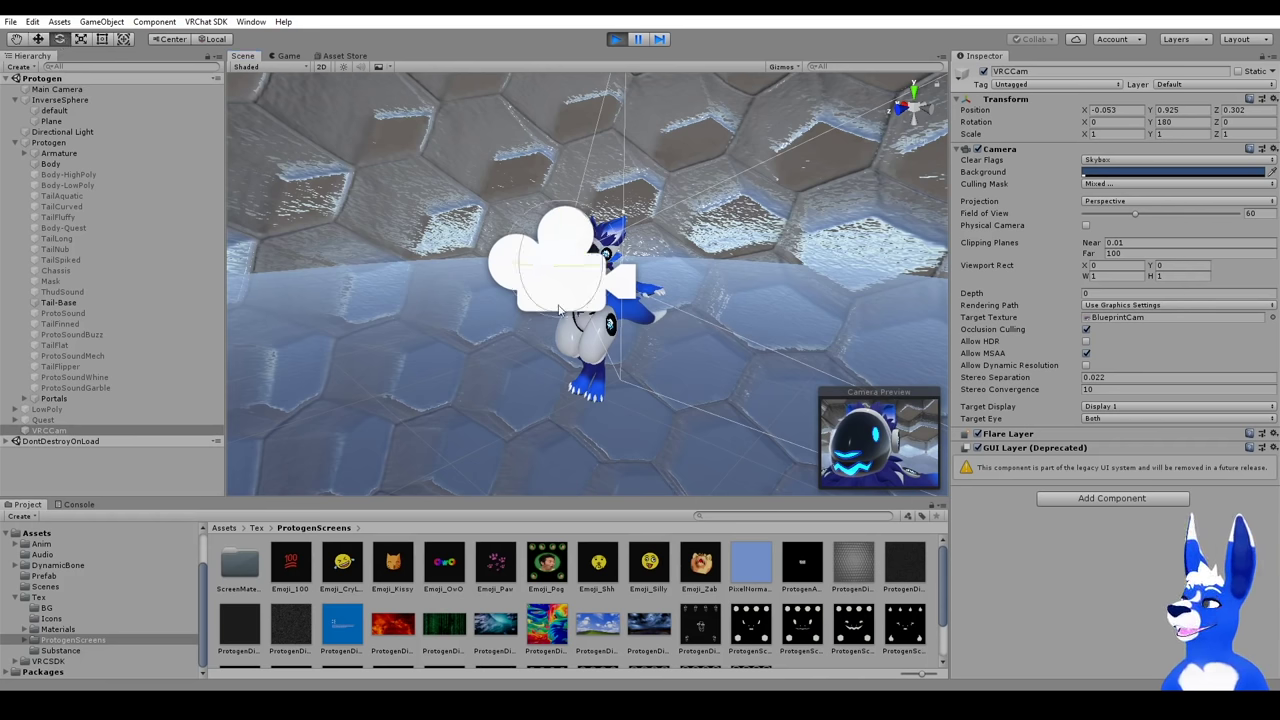
pyautogui.moveTo(549, 272); pyautogui.dragTo(574, 272)
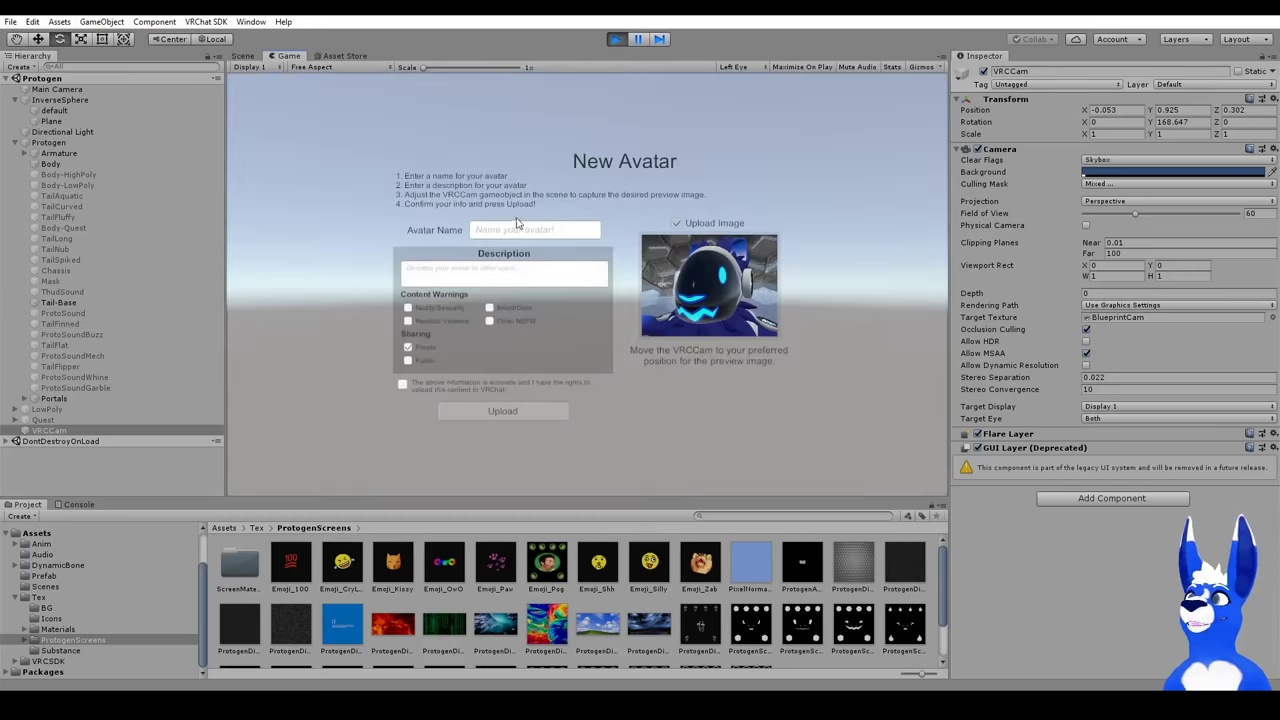
# Name the new avatar Protocari in the upload form and open its description for editing.
pyautogui.write('Protoca')
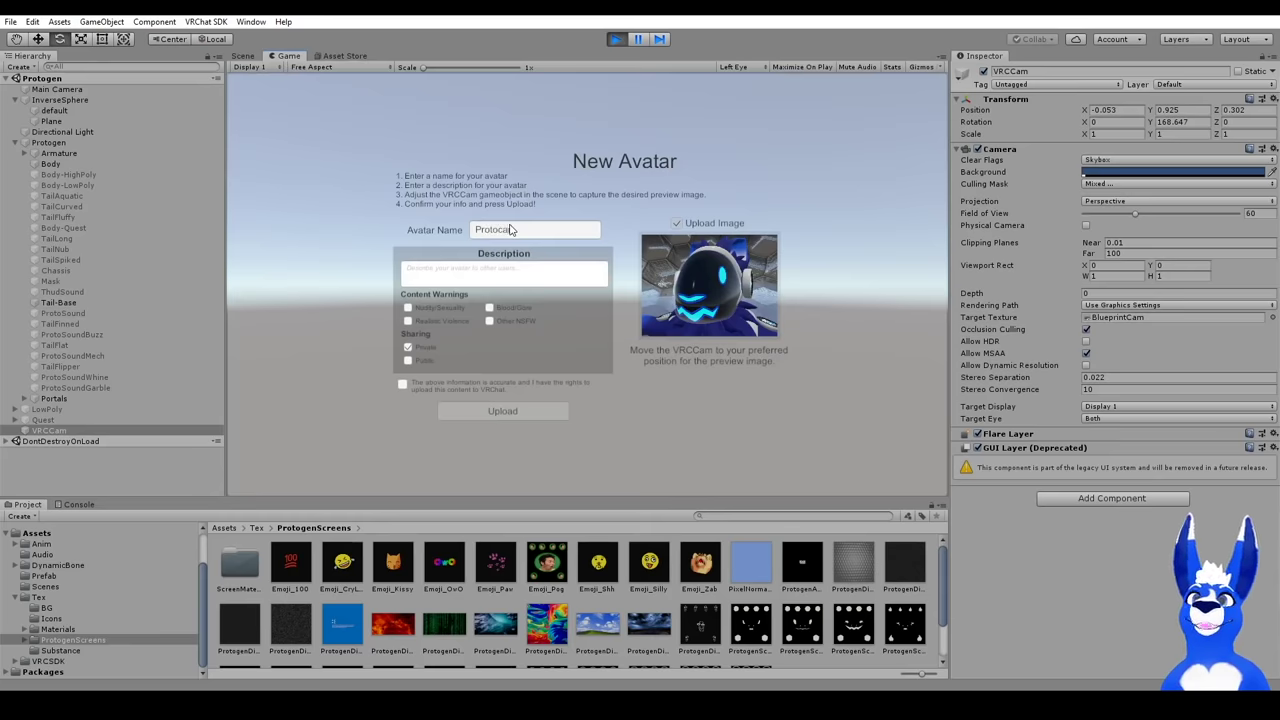
pyautogui.click(463, 275)
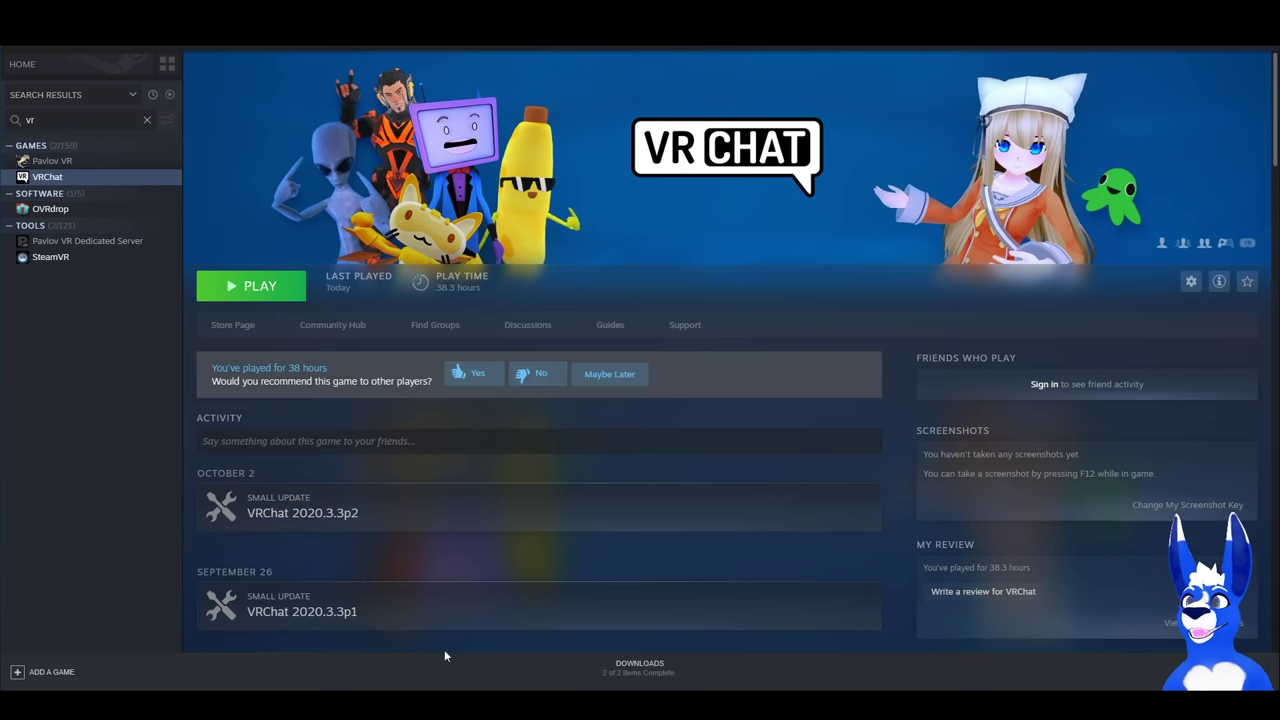
# Launch VRChat from Steam, change into the Protocari avatar under My Creations, and examine it in the mirror.
pyautogui.click(266, 292)
pyautogui.click(612, 356)
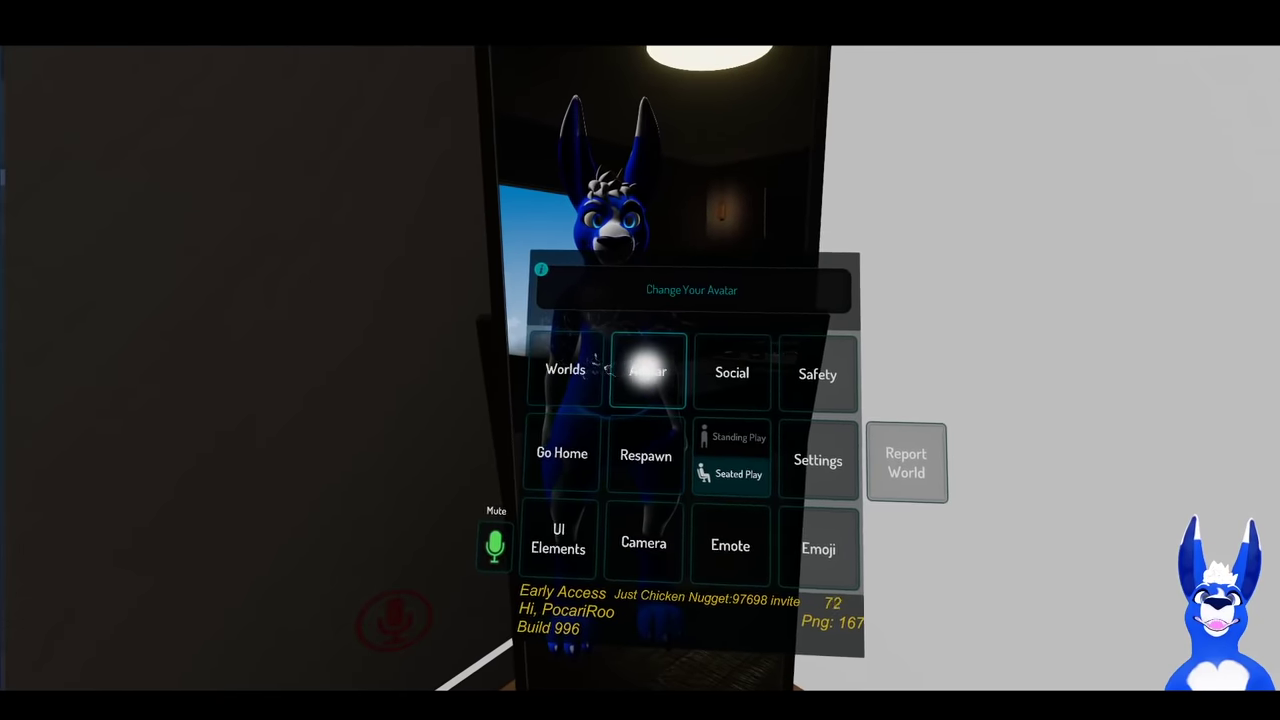
pyautogui.click(647, 370)
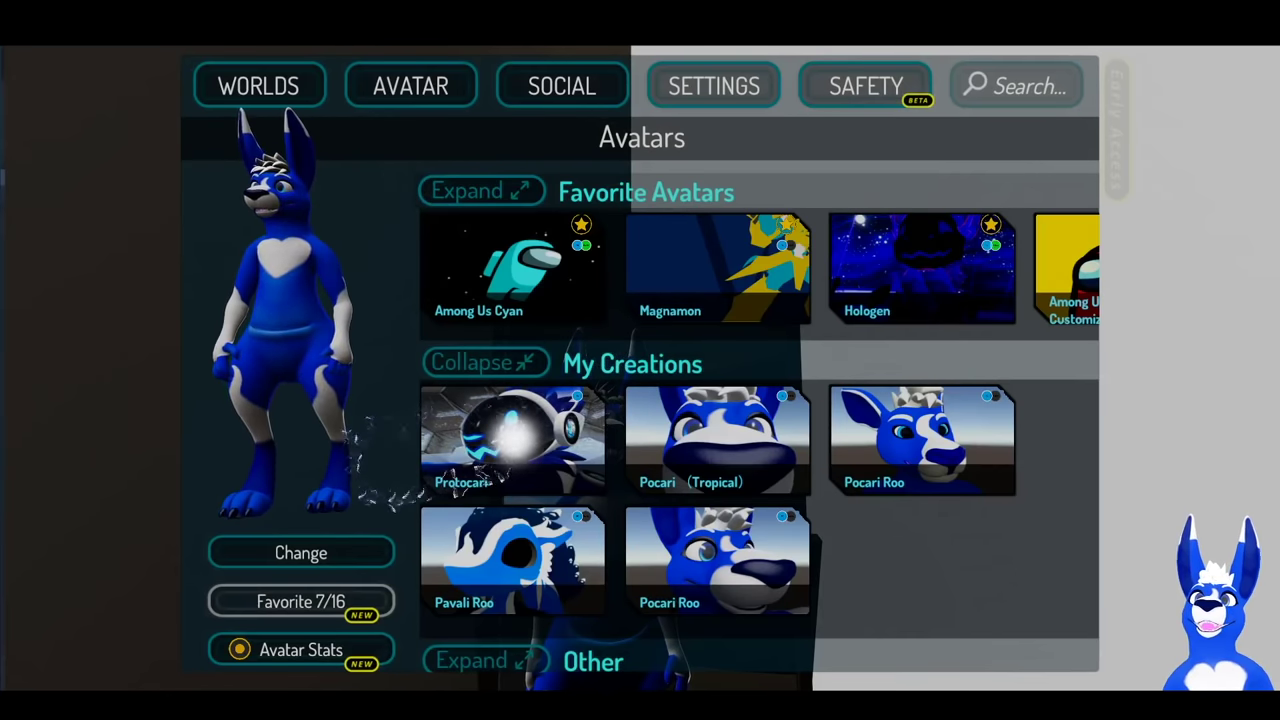
pyautogui.click(518, 438)
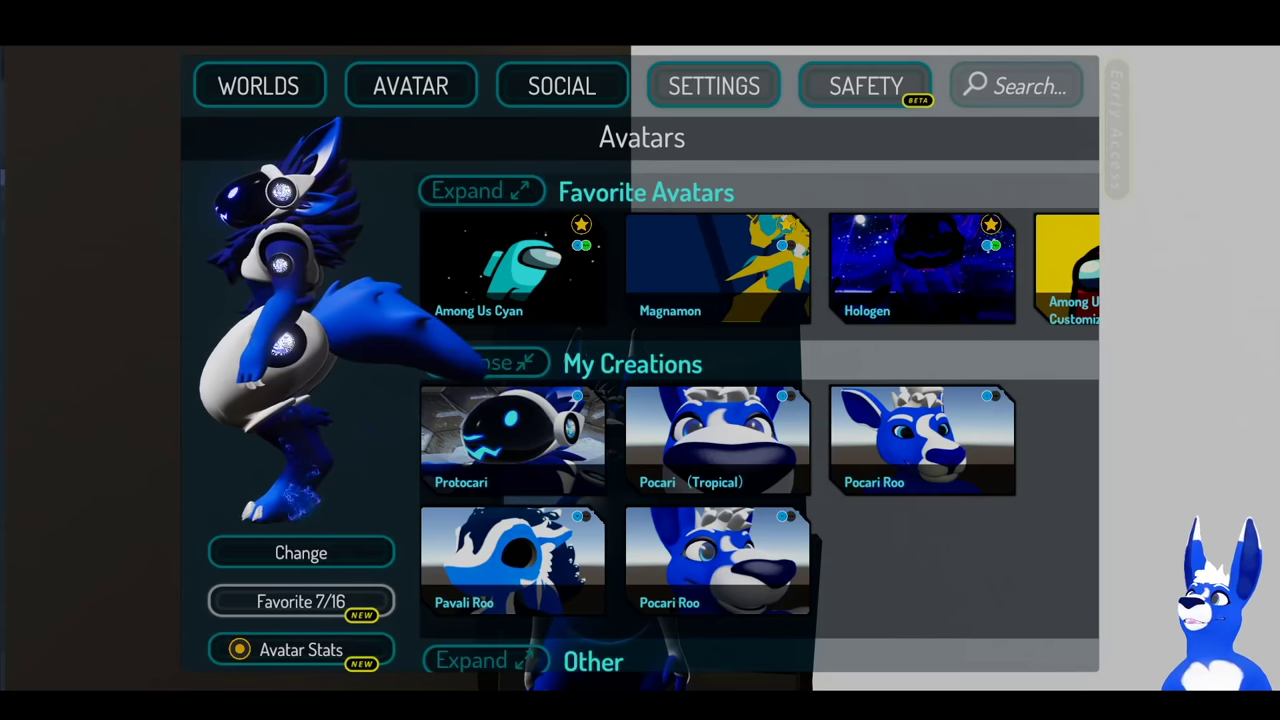
pyautogui.click(306, 548)
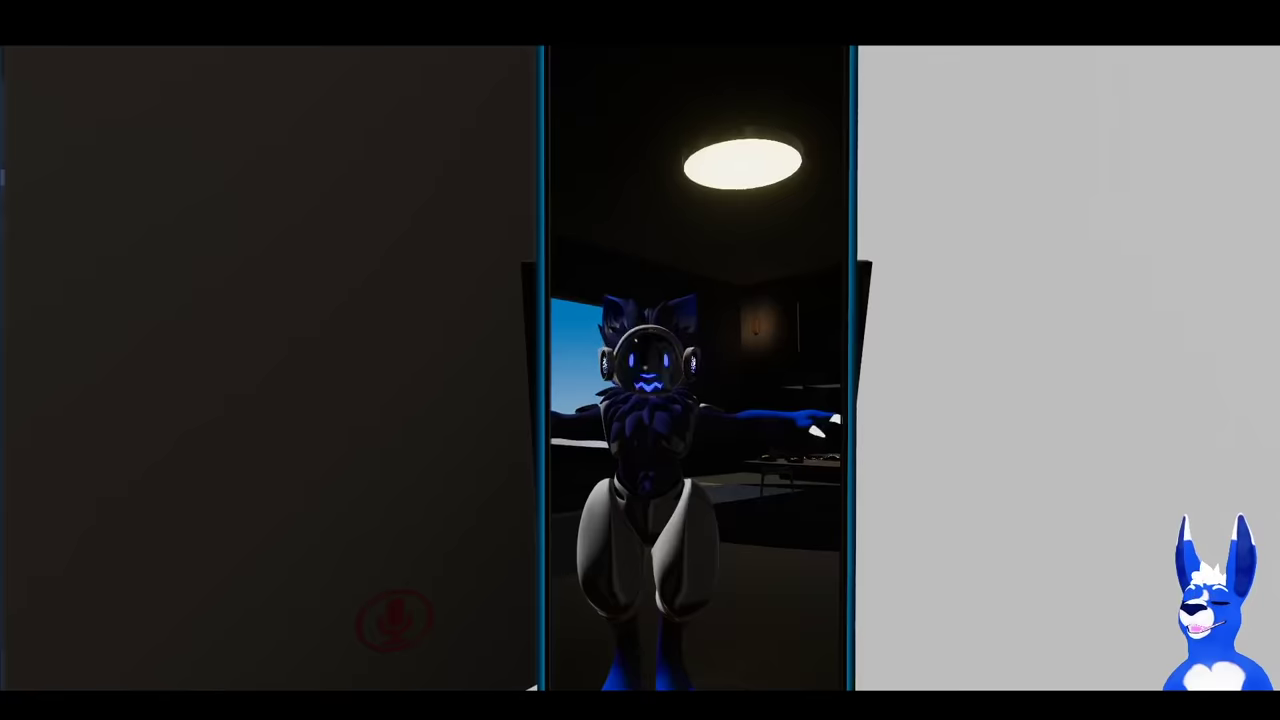
pyautogui.press('w')
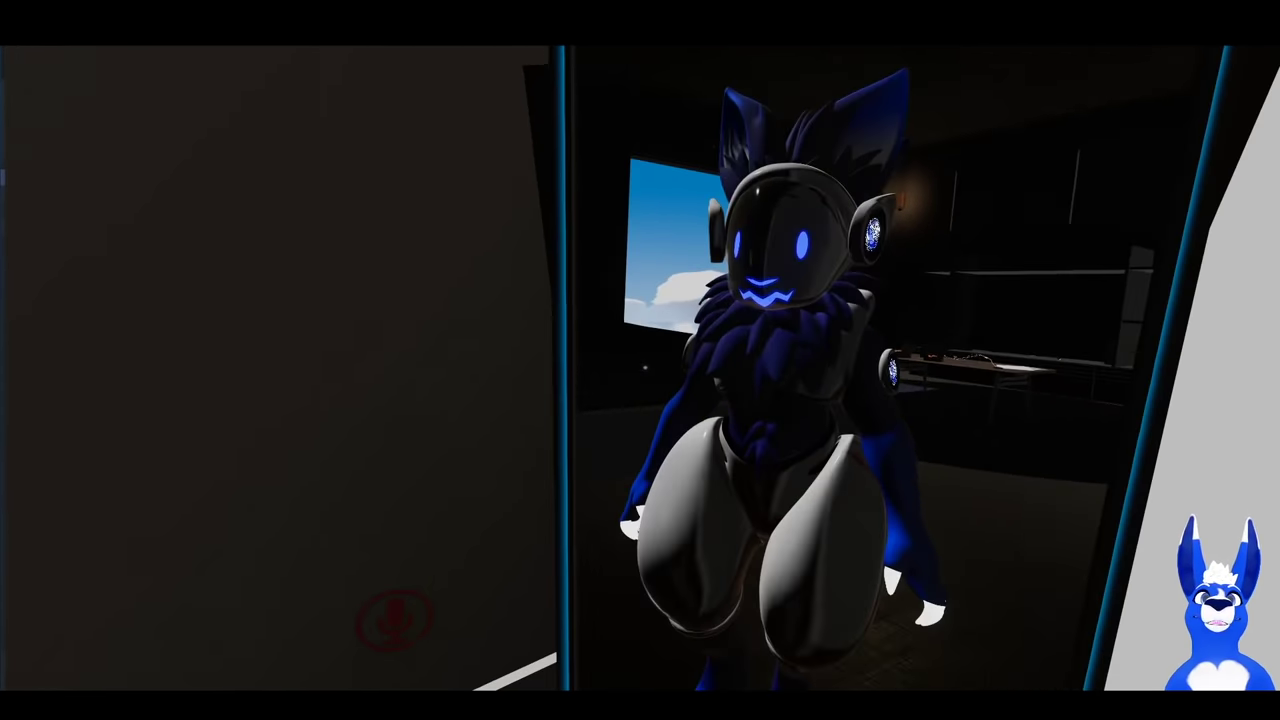